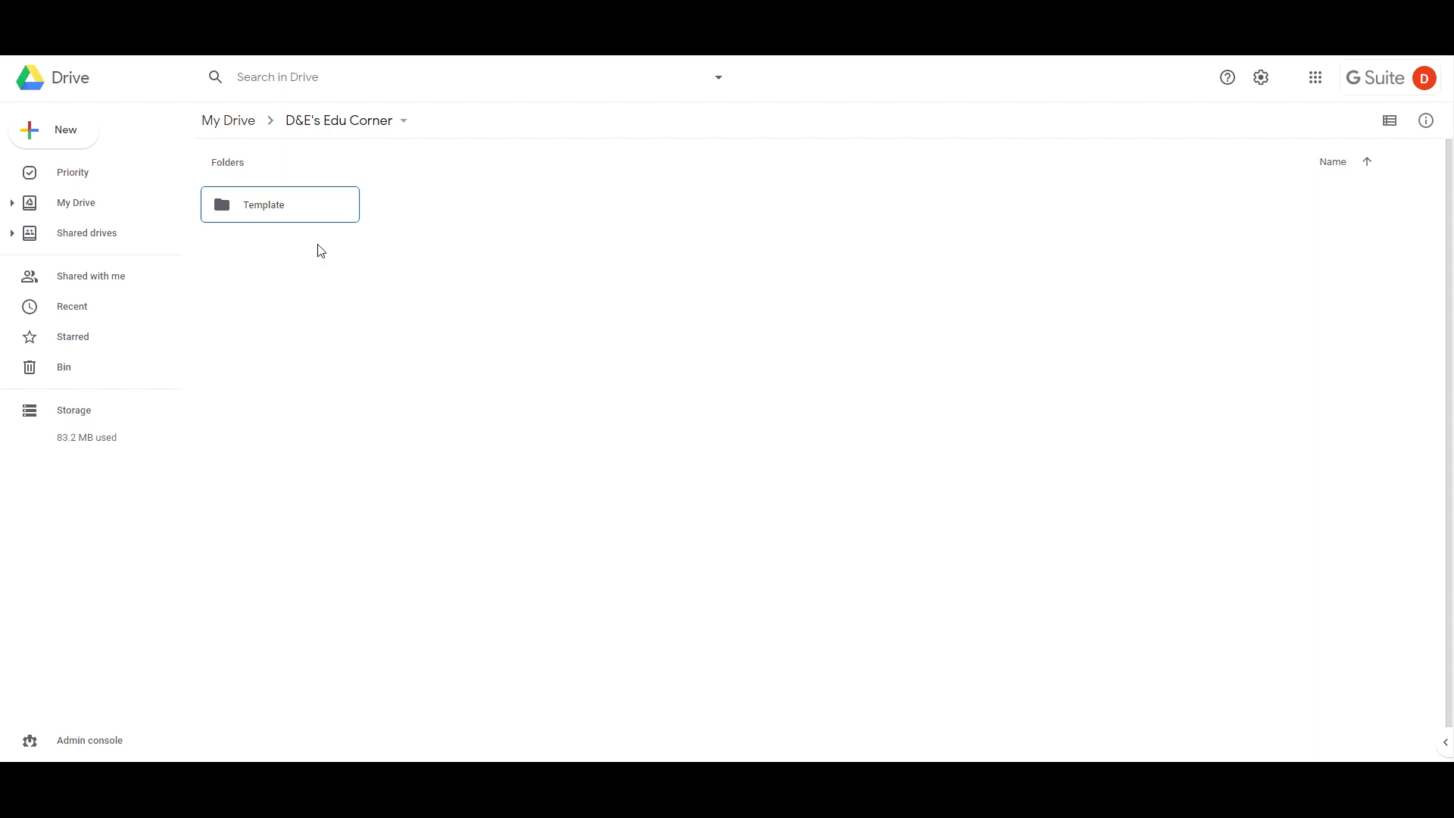
# - Open the Template folder in D&E's Edu Corner and its CERTIFICATE presentation
pyautogui.doubleClick(306, 221)
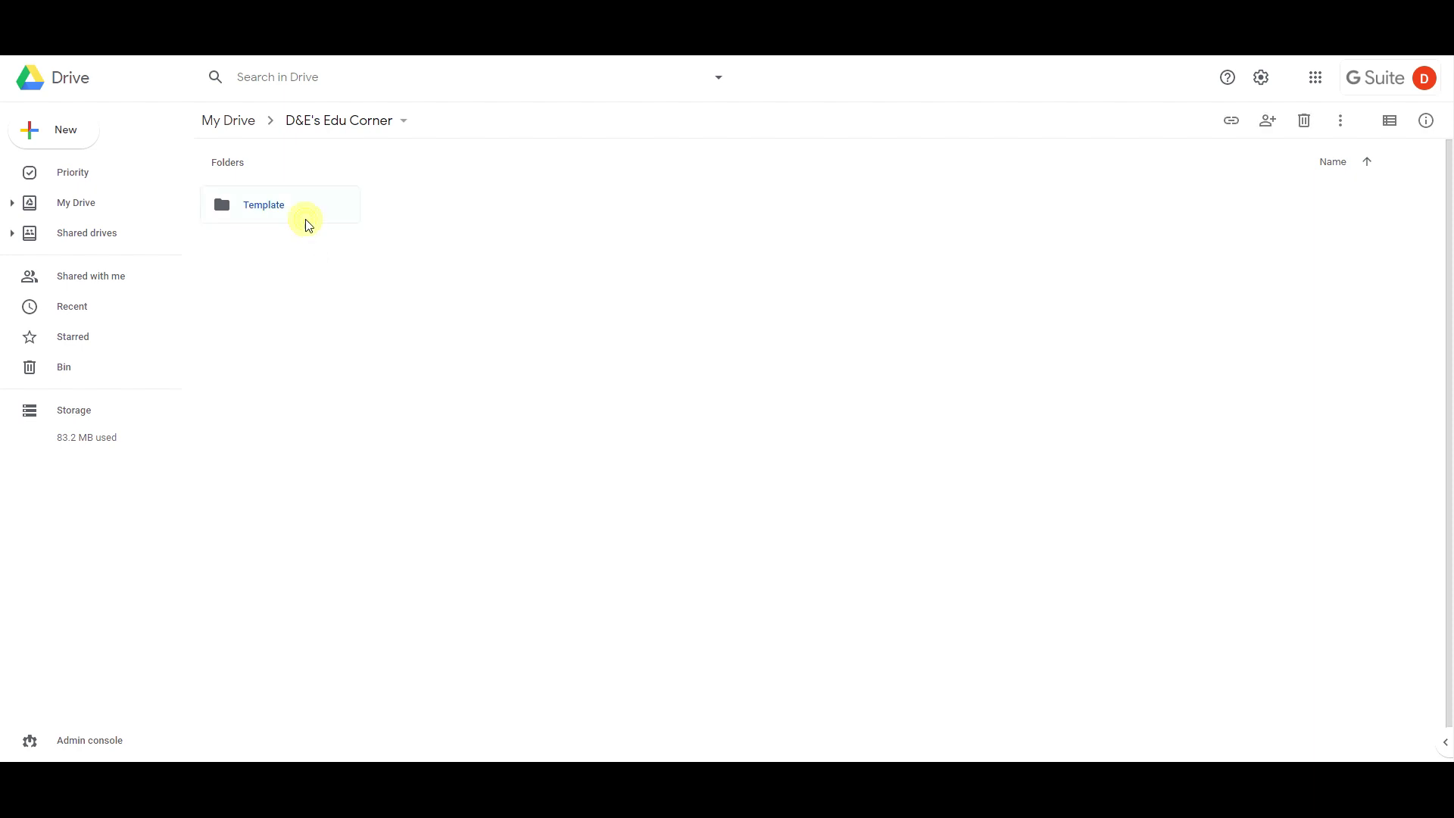
pyautogui.click(439, 277)
pyautogui.doubleClick(307, 283)
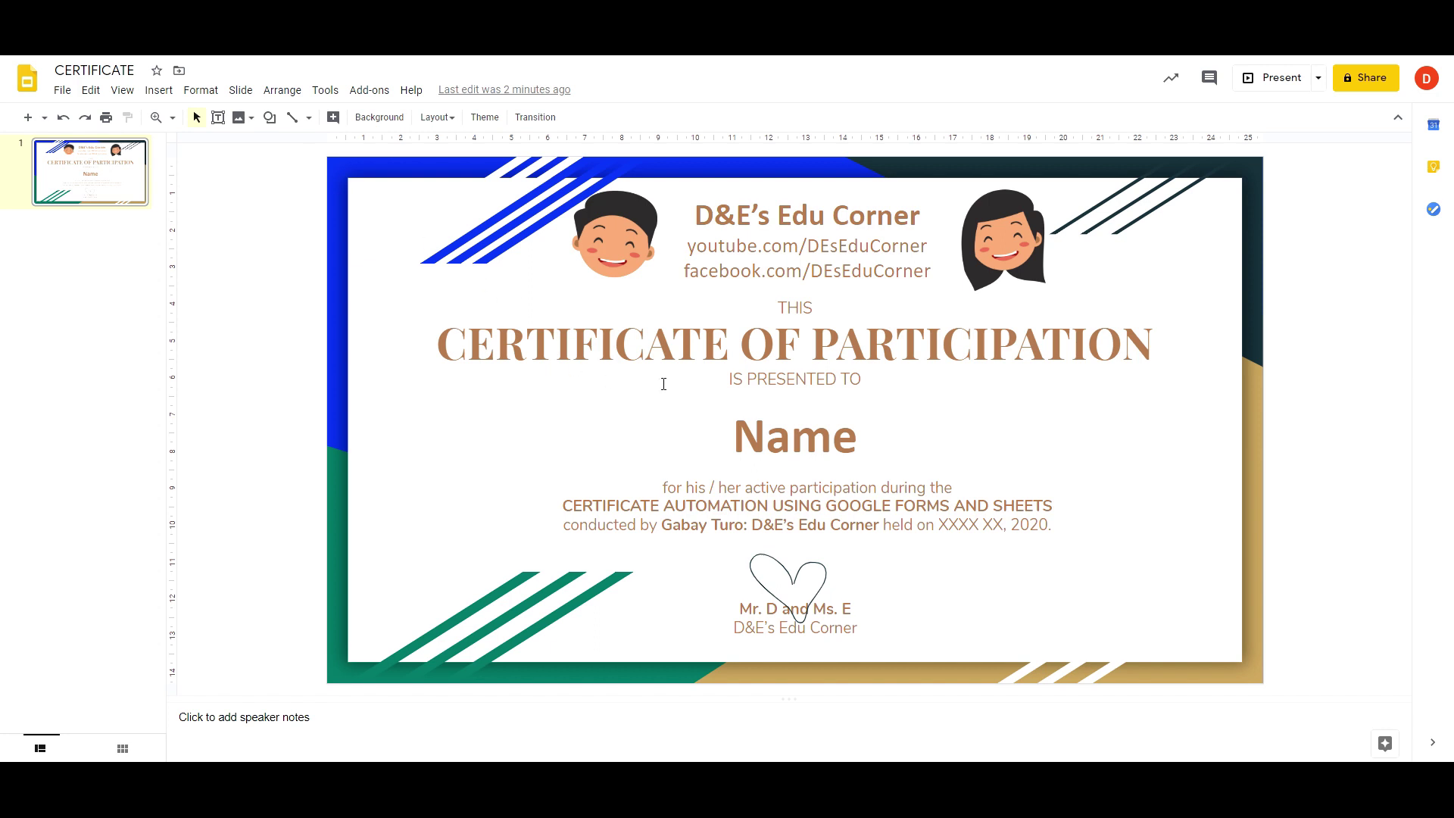
pyautogui.moveTo(731, 431); pyautogui.dragTo(869, 430)
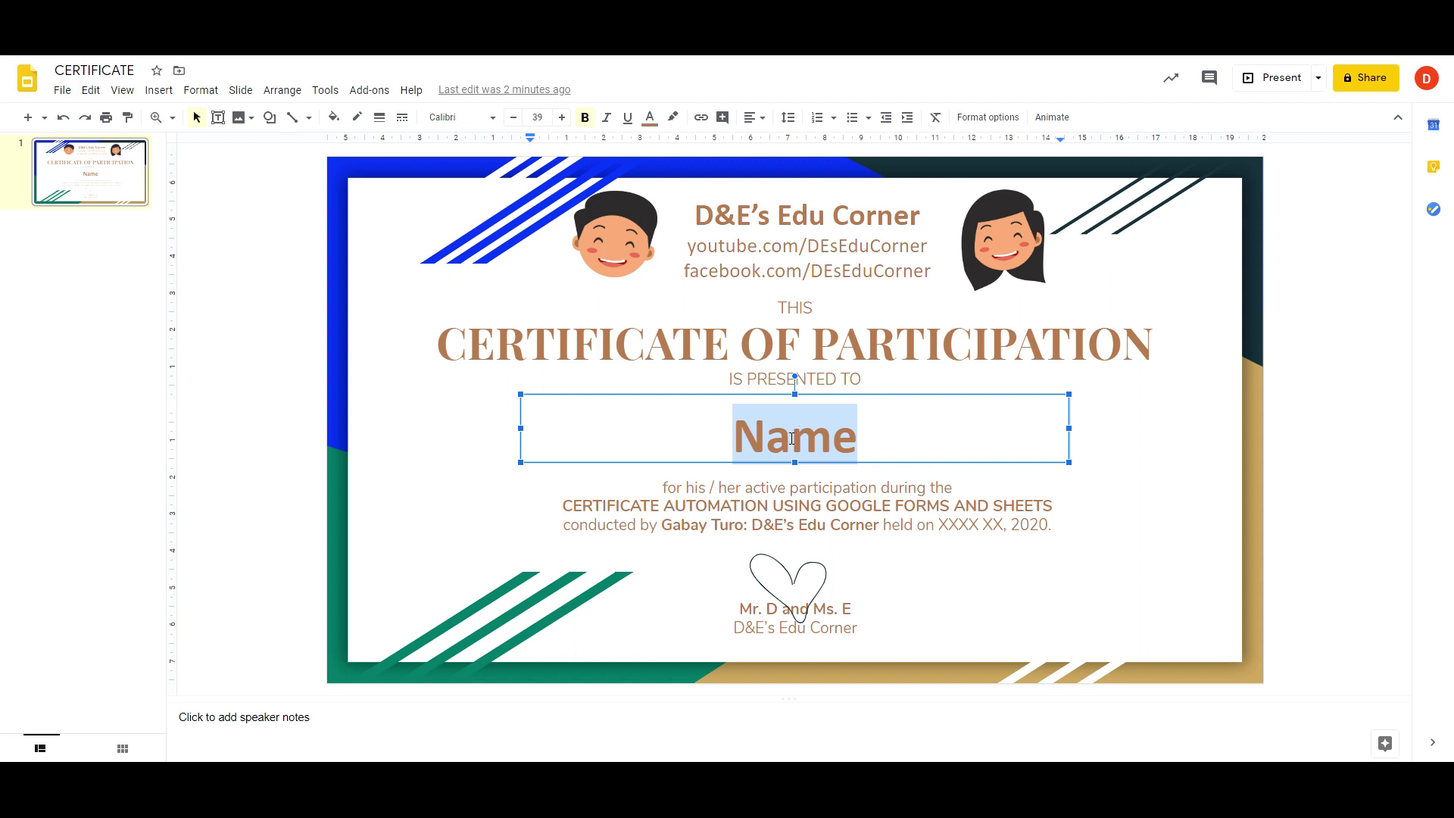
pyautogui.click(1292, 236)
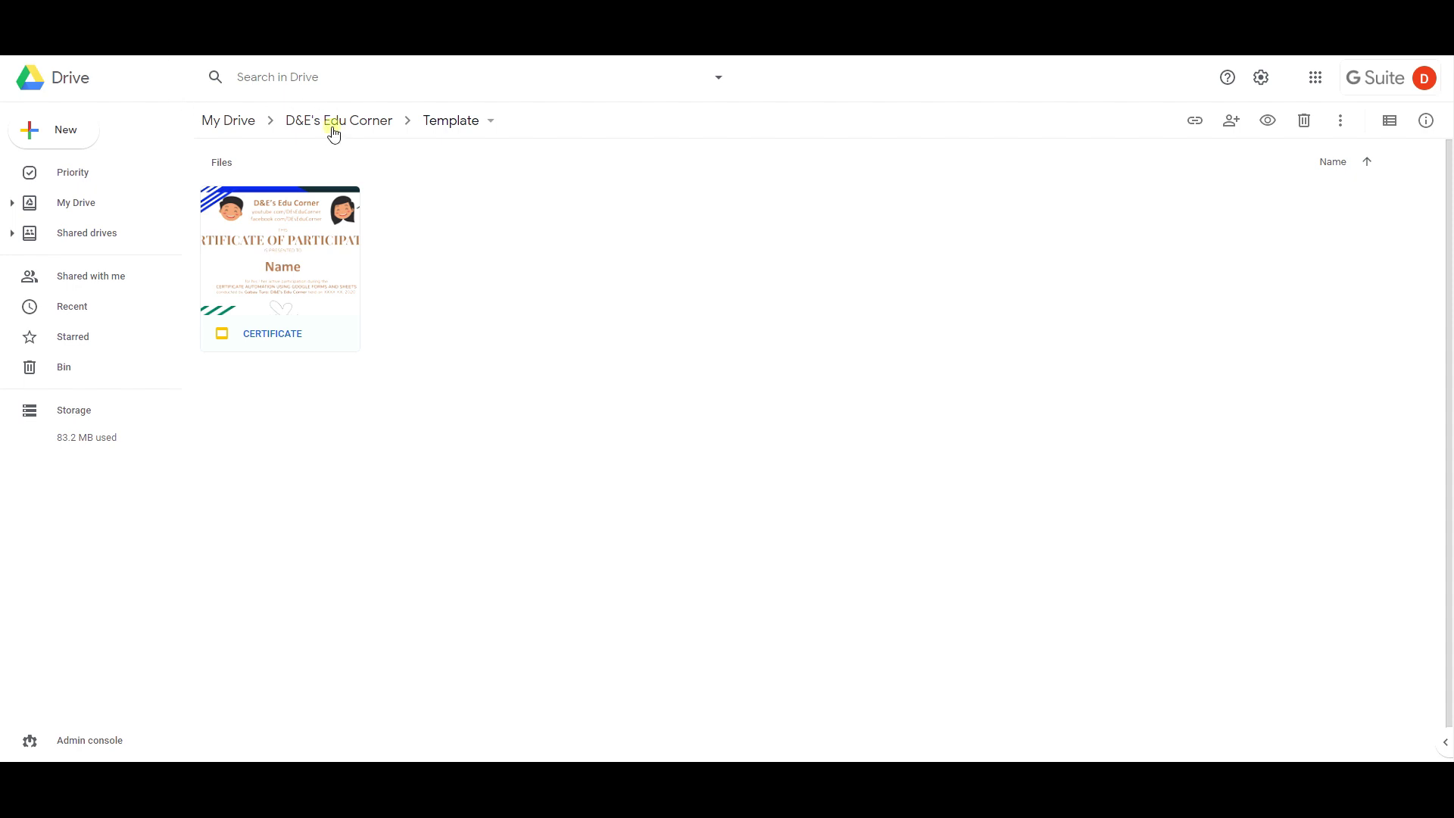
# - Back in the D&E's Edu Corner folder, create a new blank Google Form
pyautogui.click(331, 125)
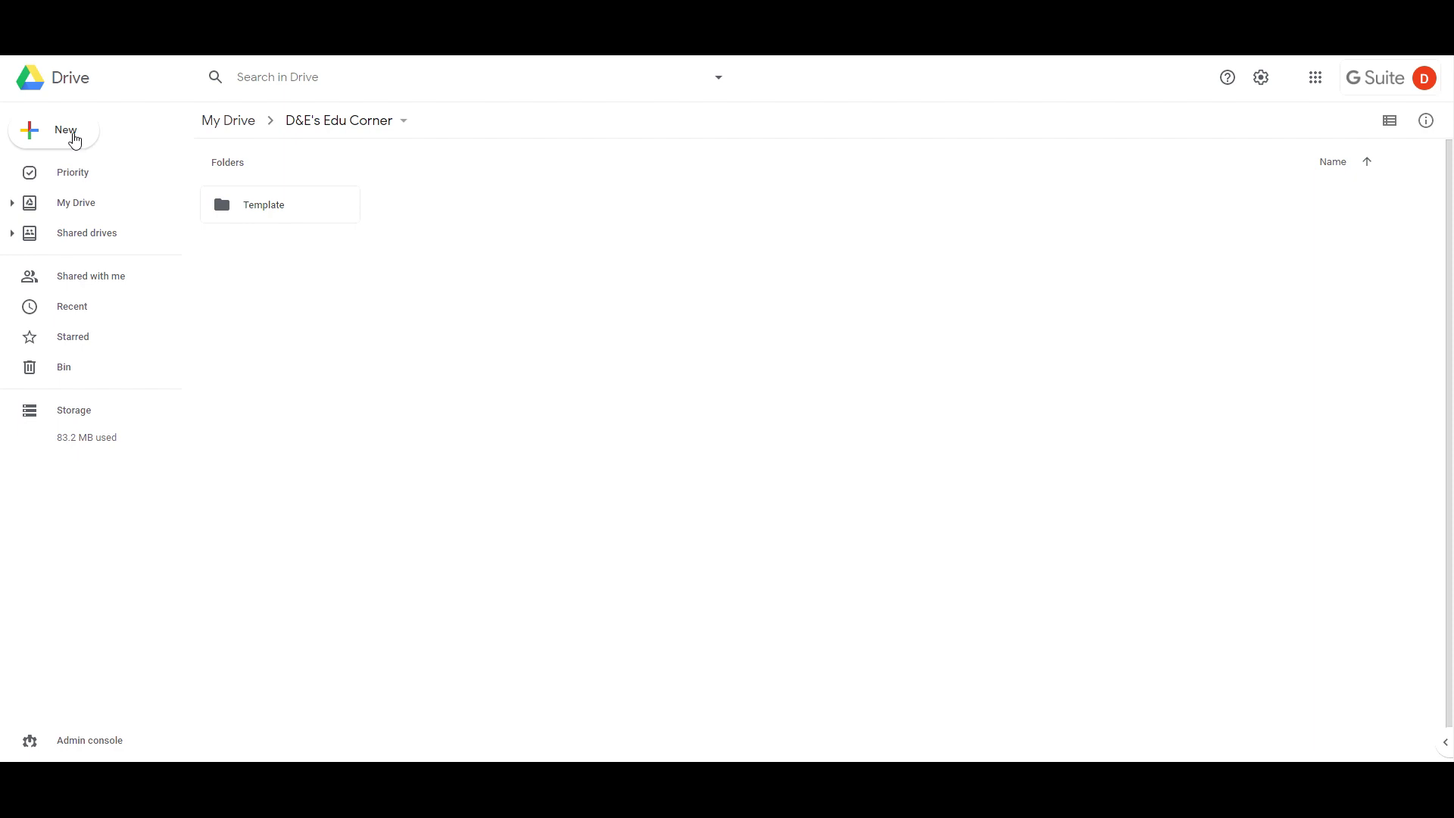
pyautogui.click(76, 141)
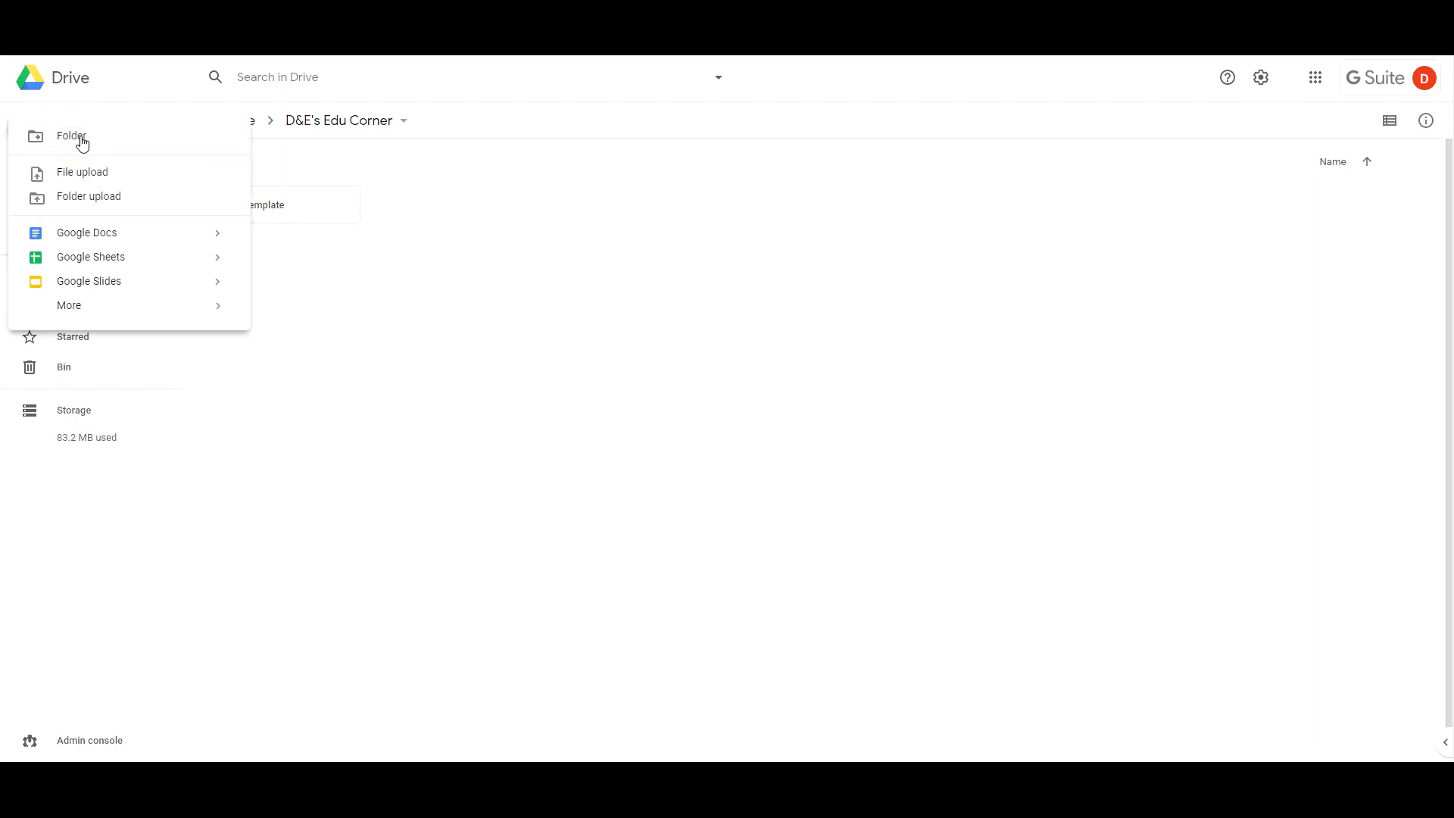
pyautogui.moveTo(113, 306)
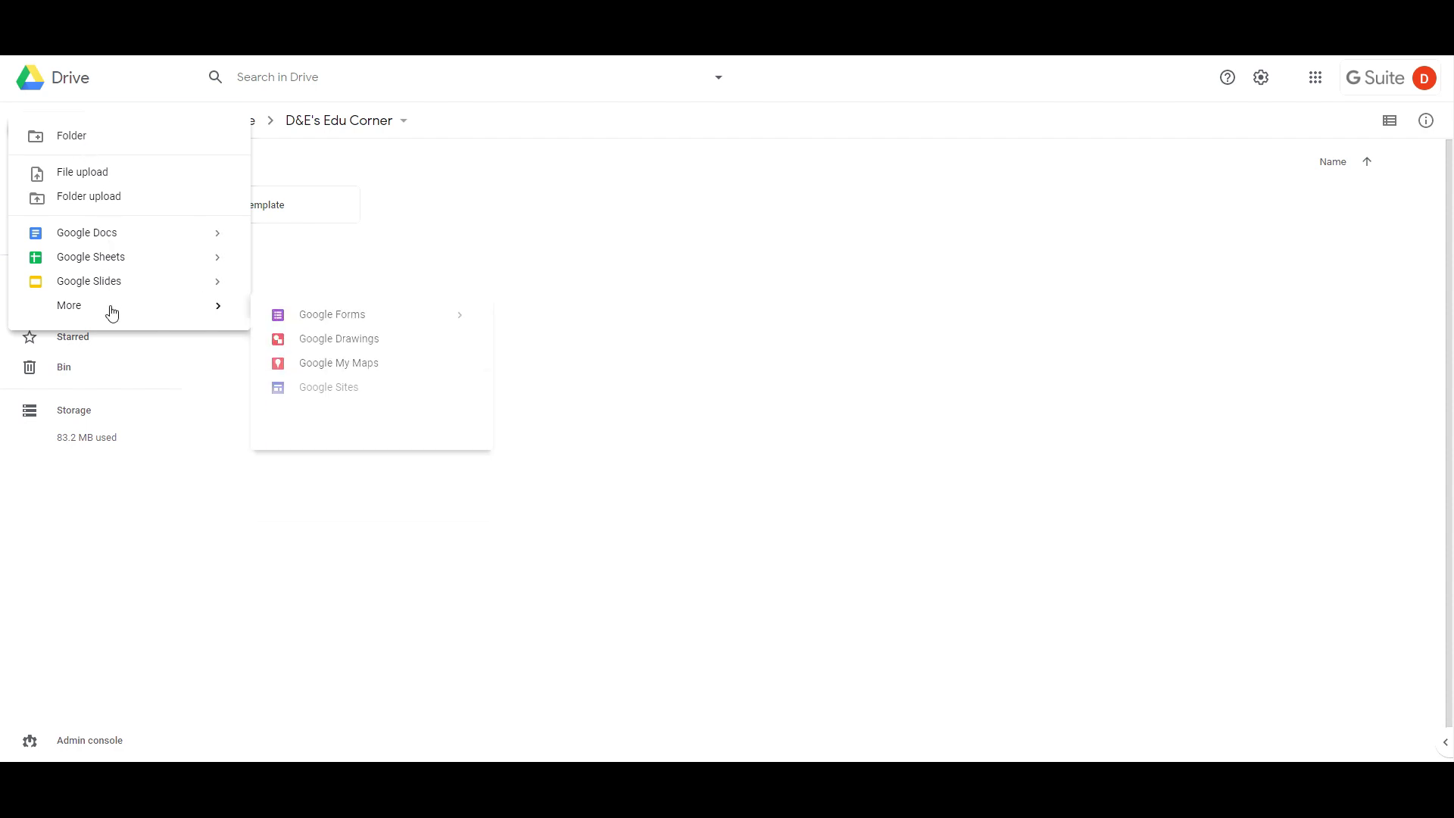
pyautogui.click(339, 323)
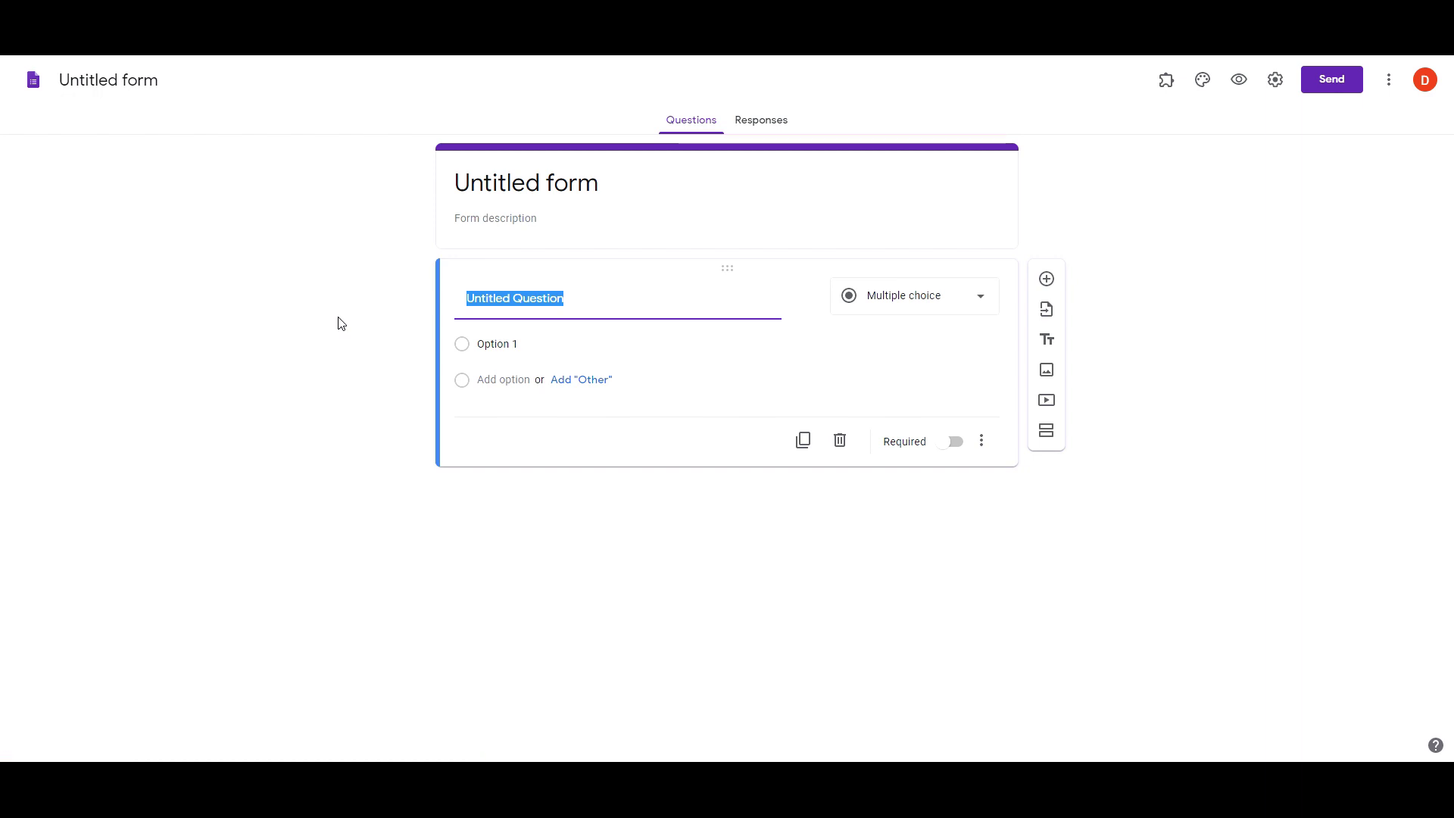
# - Rename the untitled form to CERTIFICATE
pyautogui.click(114, 84)
pyautogui.write('C')
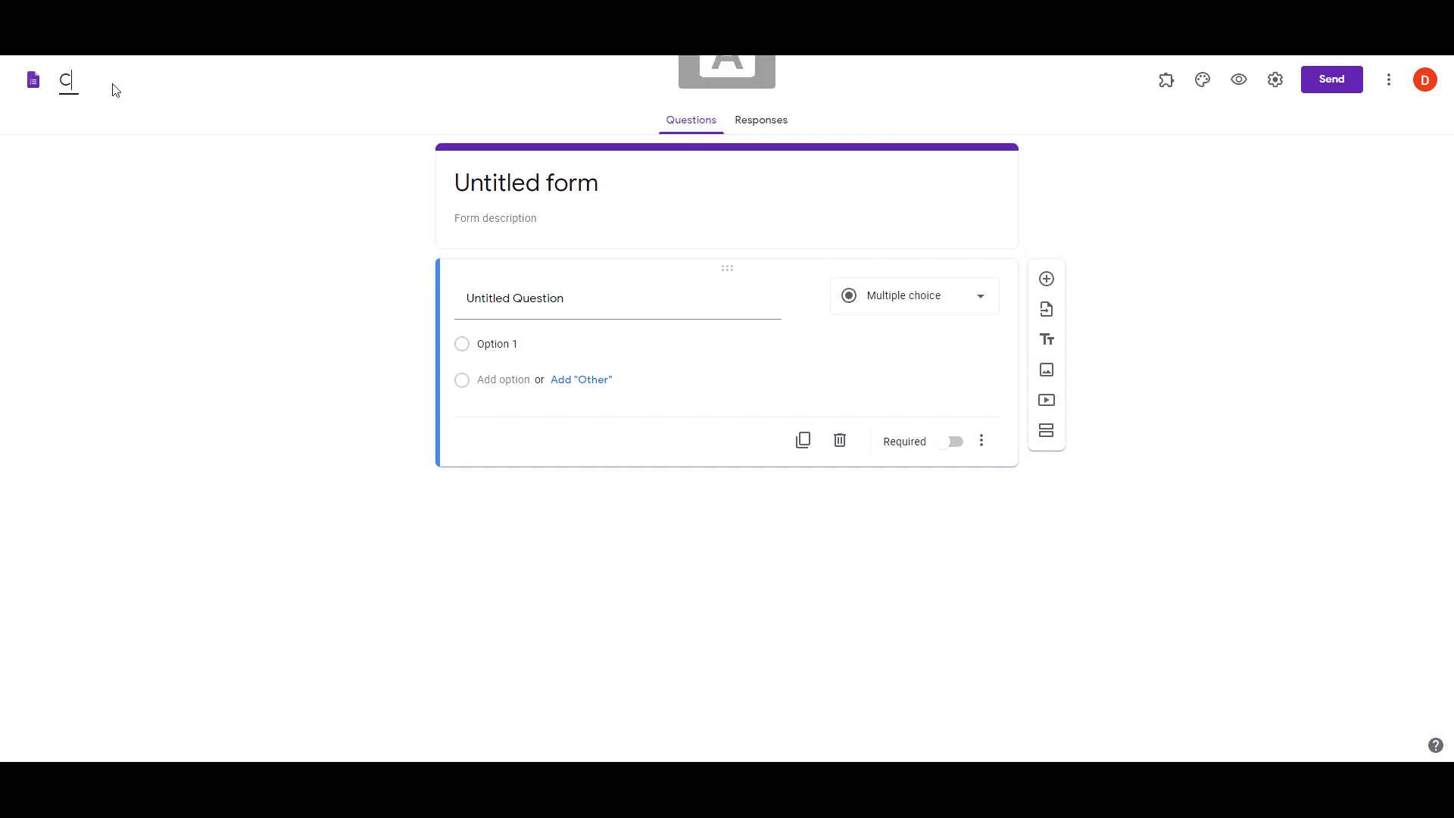
pyautogui.write('ERTIFICATE')
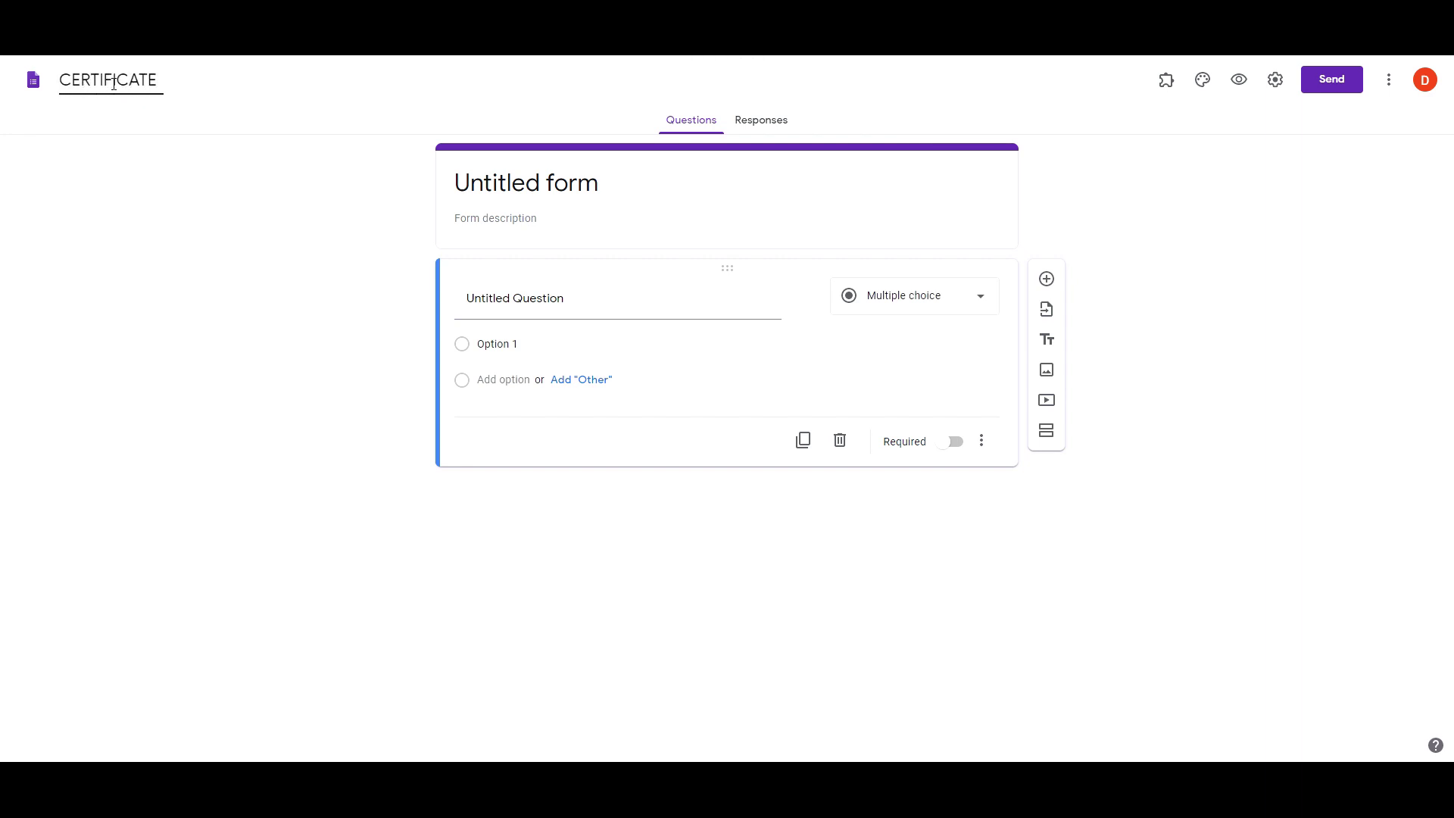
pyautogui.click(131, 146)
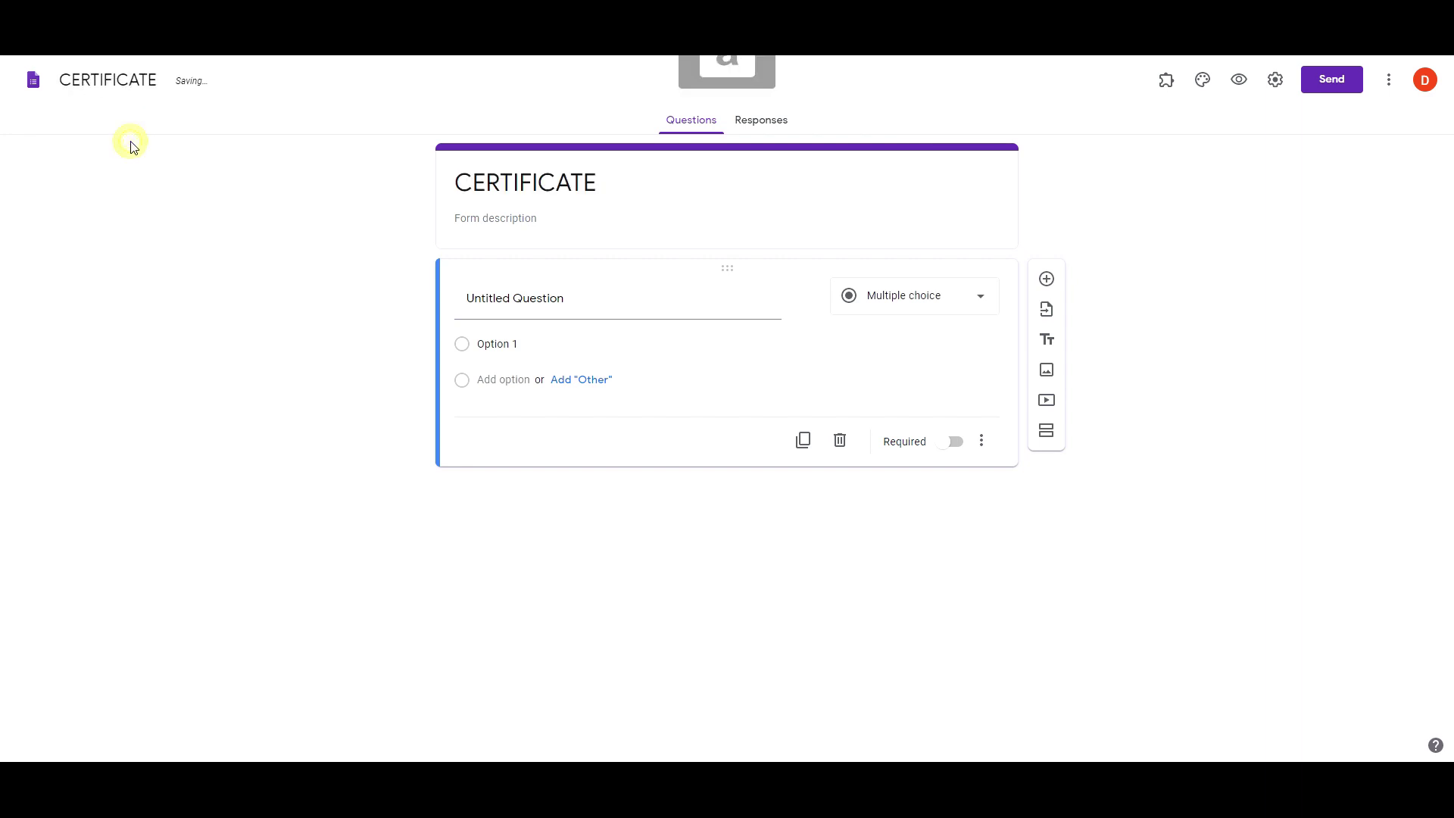
# - Make the first question a required short-answer question titled 'Name'
pyautogui.click(507, 293)
pyautogui.write('Na')
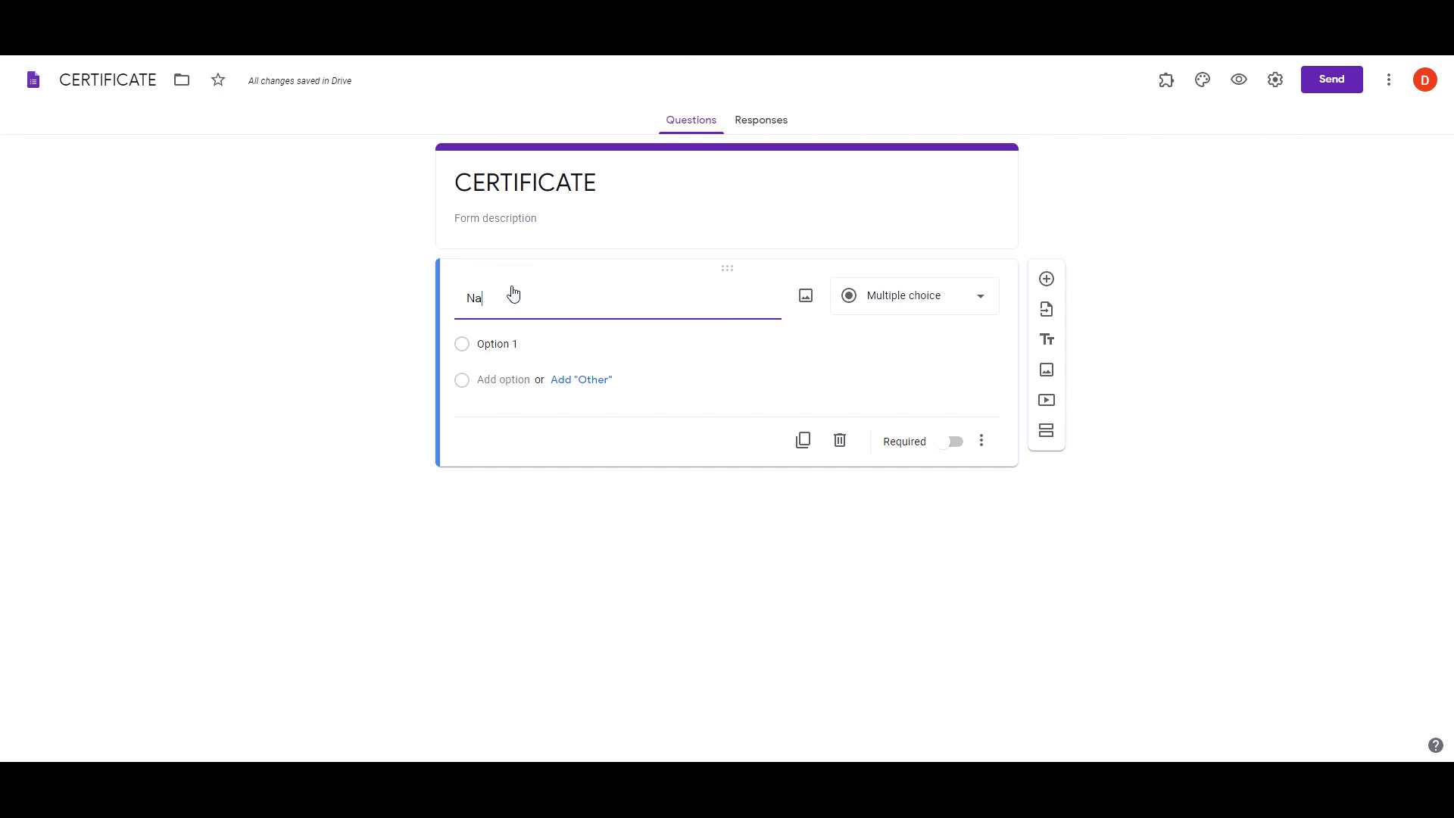
pyautogui.write('me')
pyautogui.click(957, 295)
pyautogui.click(900, 216)
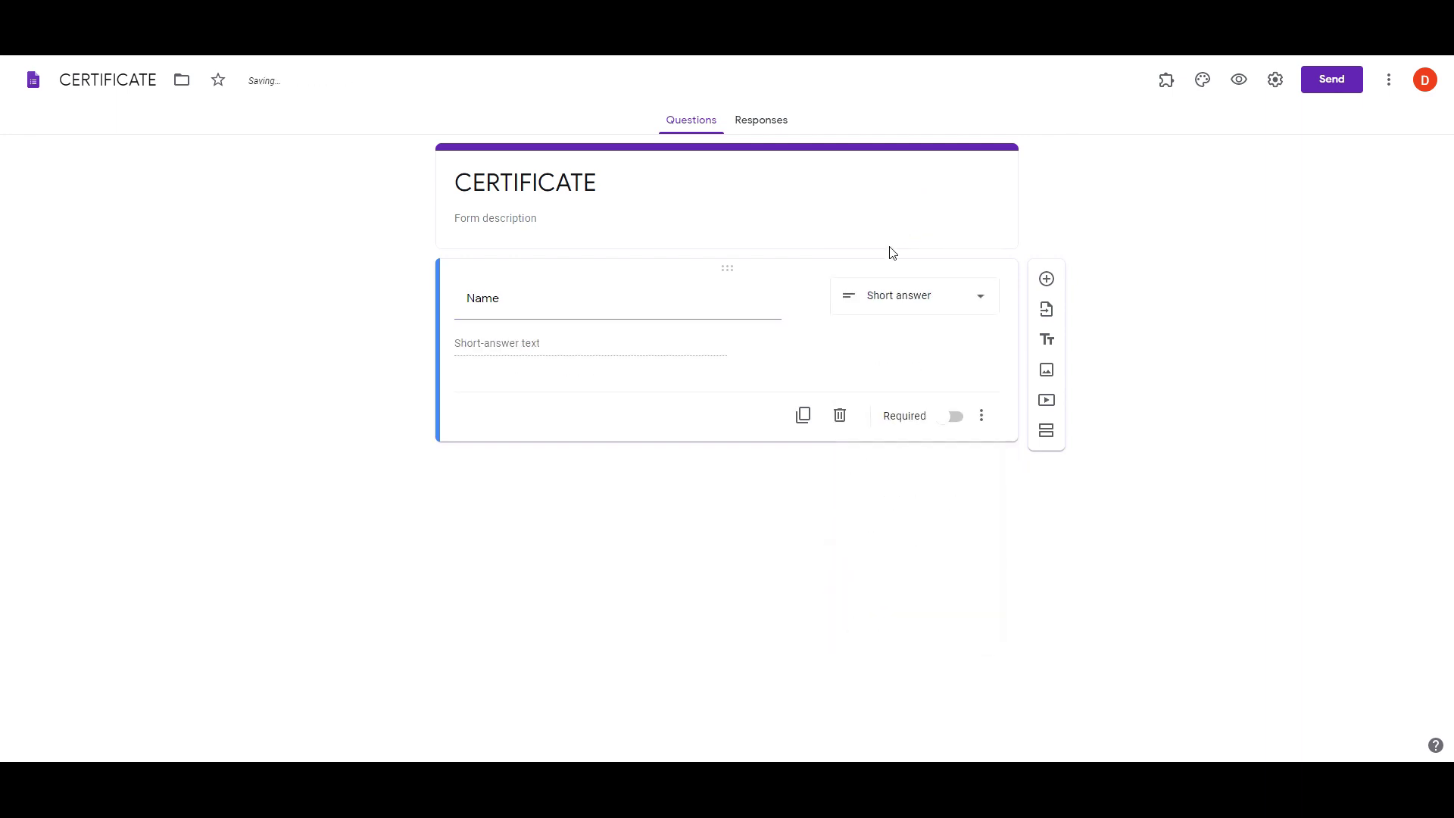
pyautogui.click(951, 419)
# - Link the form's responses to a new spreadsheet called CERTIFICATE (Responses)
pyautogui.click(777, 127)
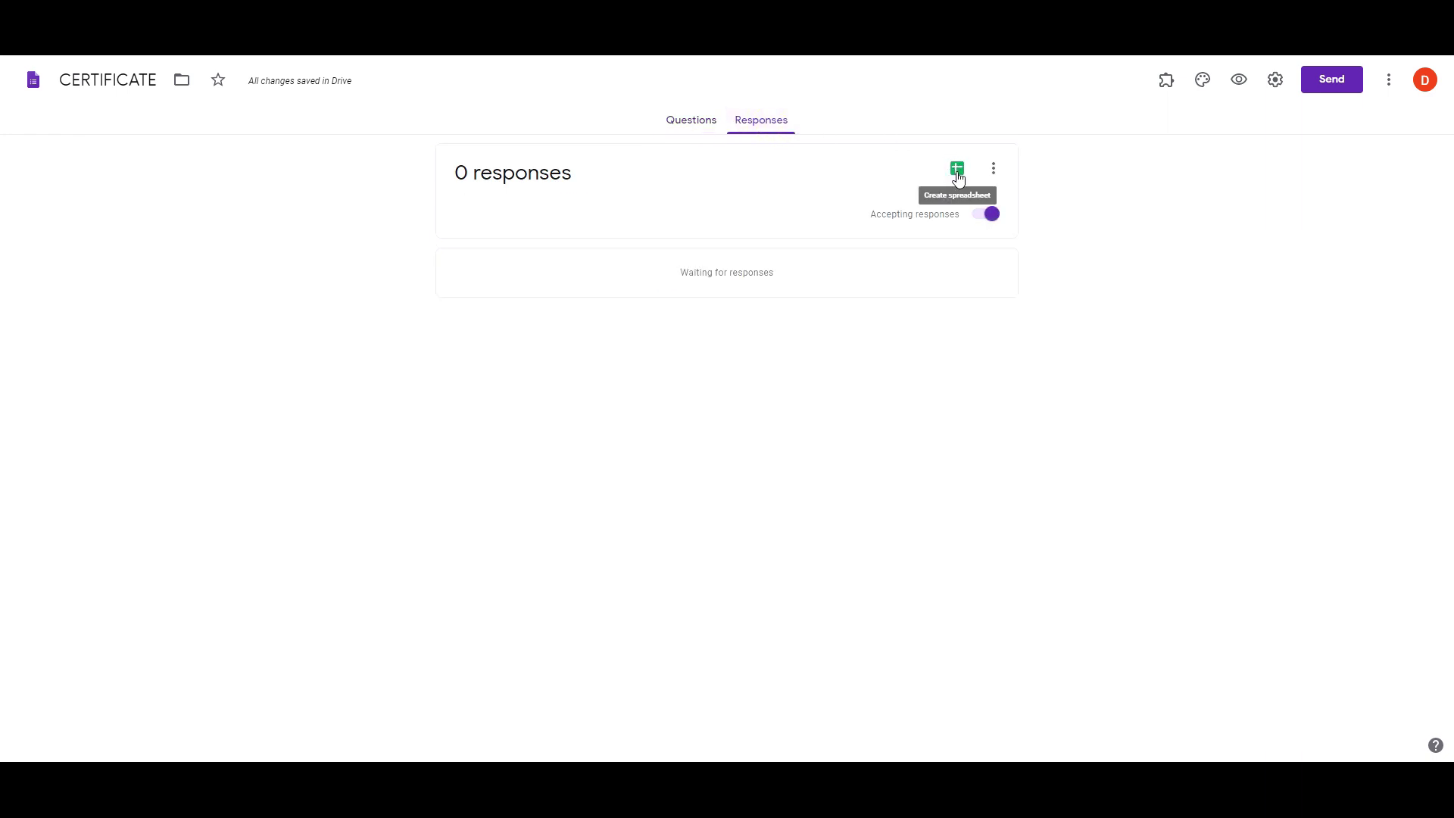
pyautogui.click(957, 171)
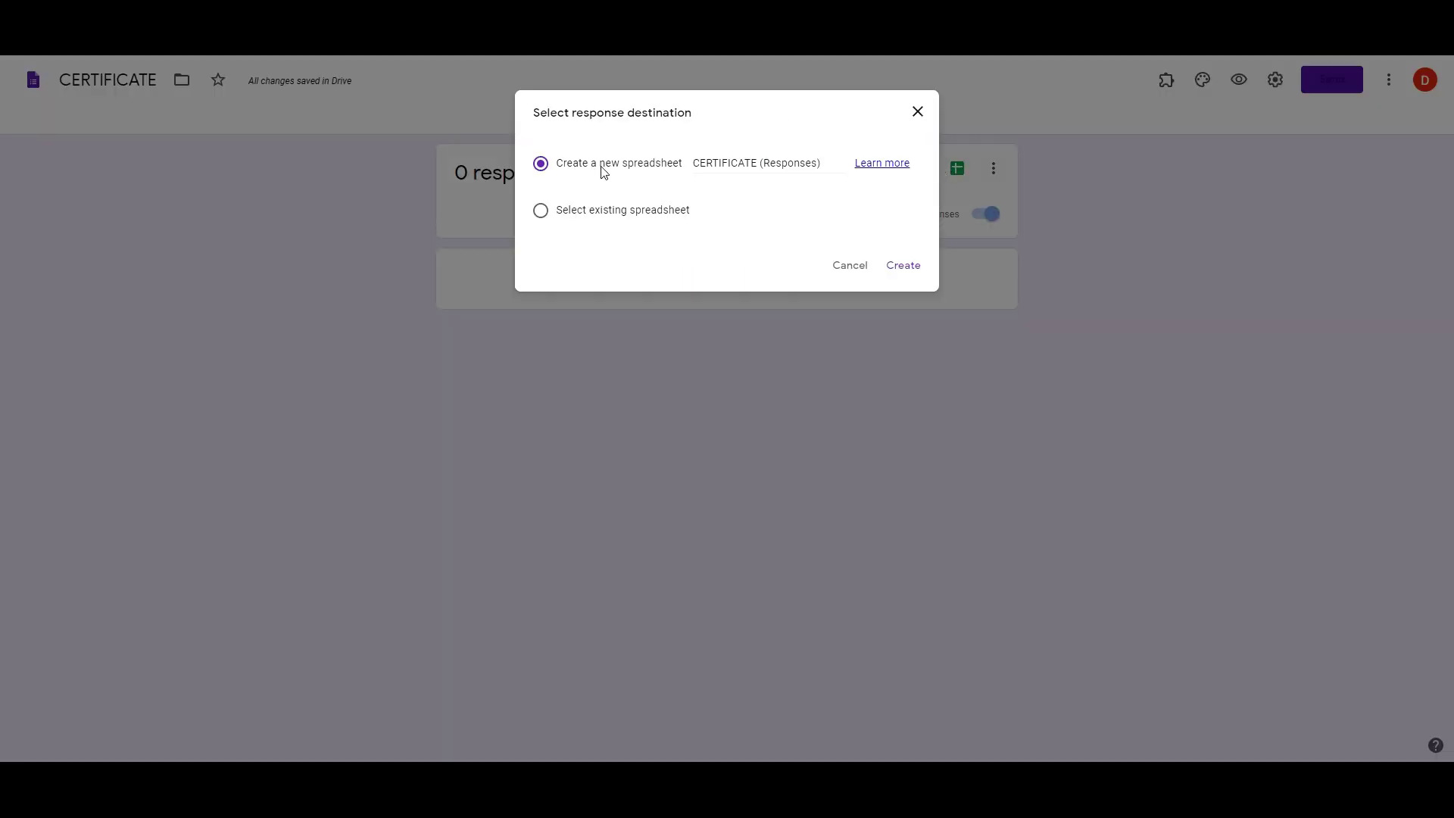
pyautogui.click(907, 268)
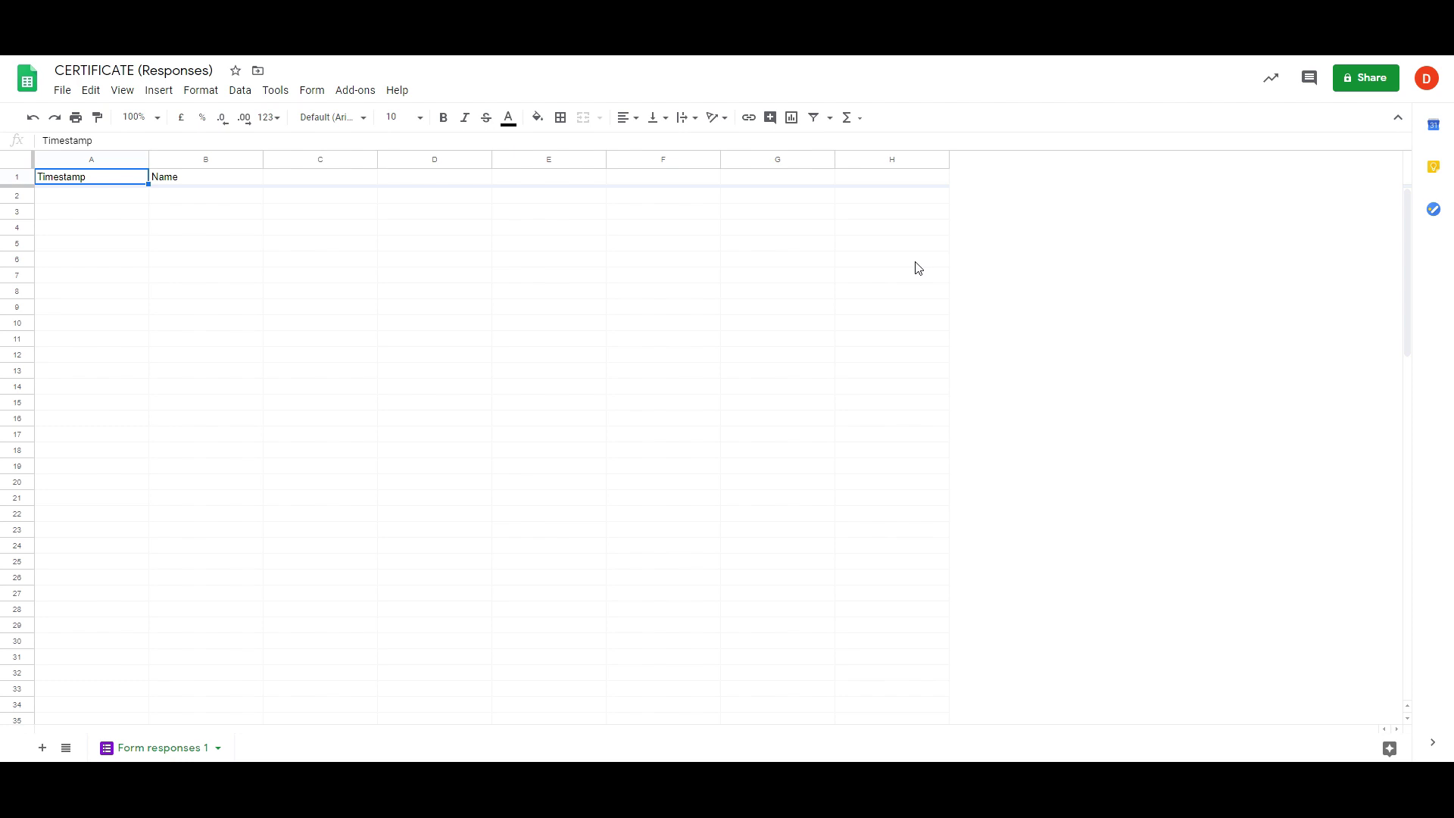
# - Check the Name header and select the answer cells B2 through B34
pyautogui.click(182, 180)
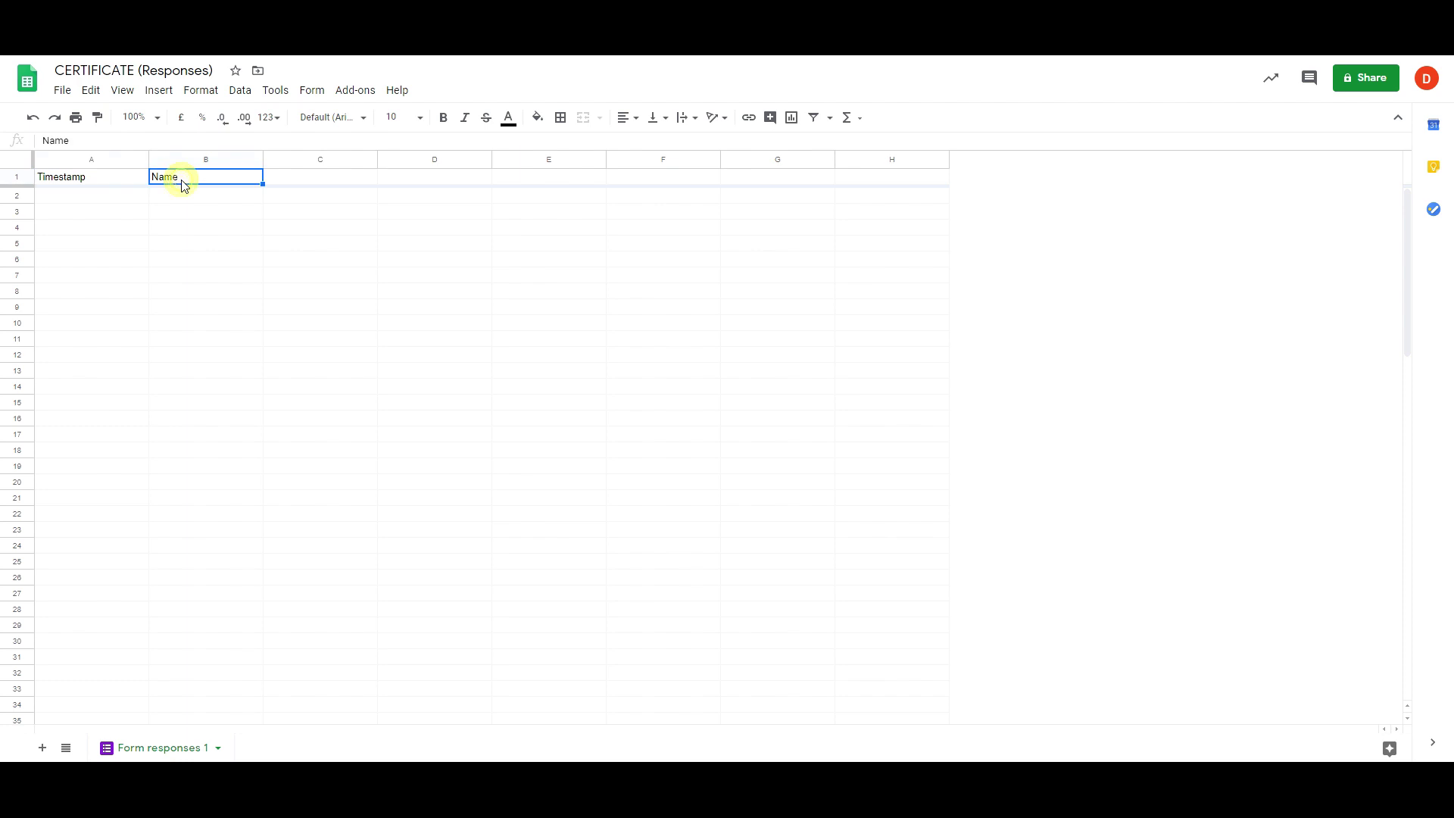
pyautogui.click(222, 199)
pyautogui.click(197, 197)
pyautogui.moveTo(201, 221); pyautogui.dragTo(206, 690)
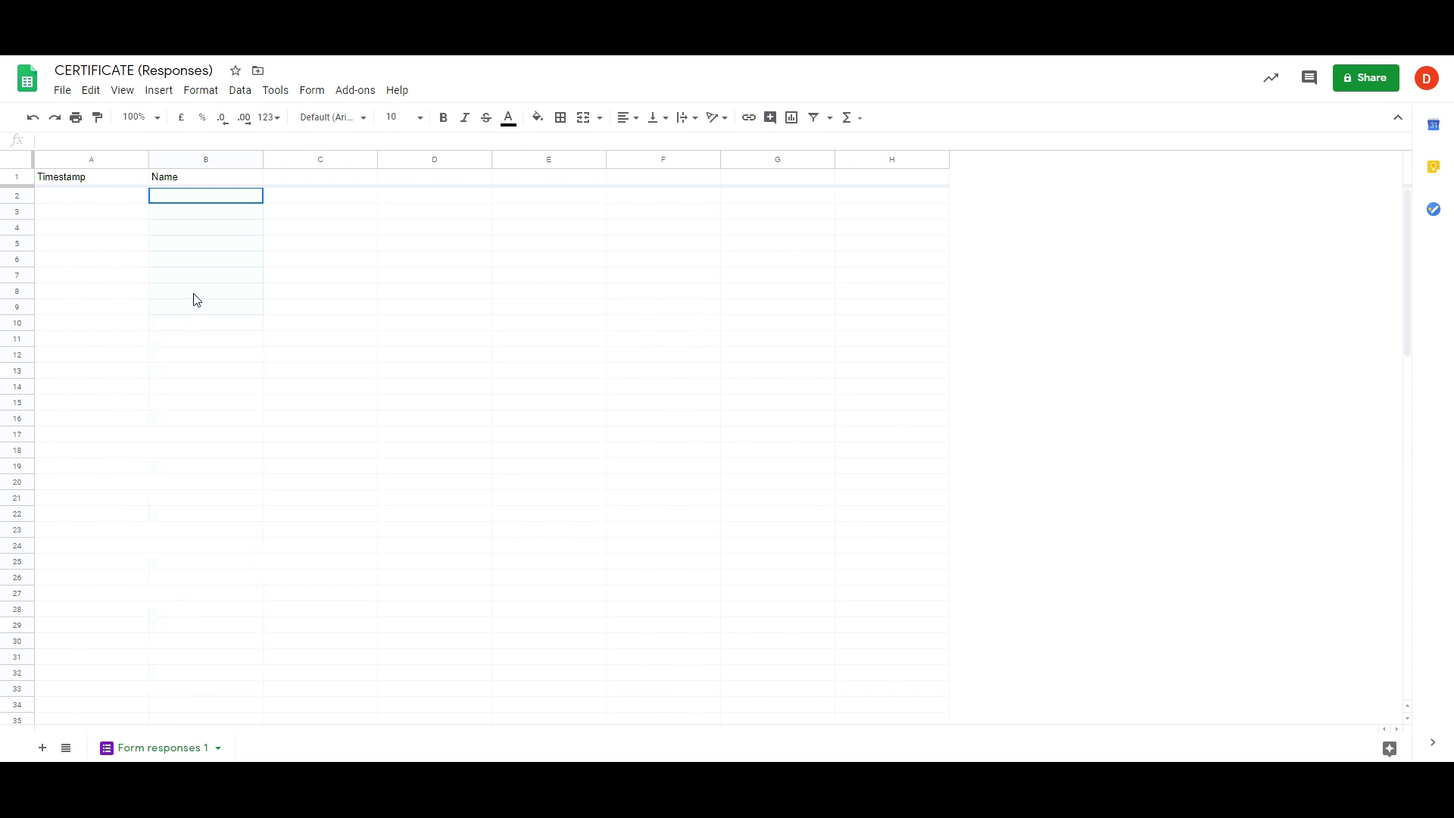
pyautogui.moveTo(206, 690); pyautogui.dragTo(212, 718)
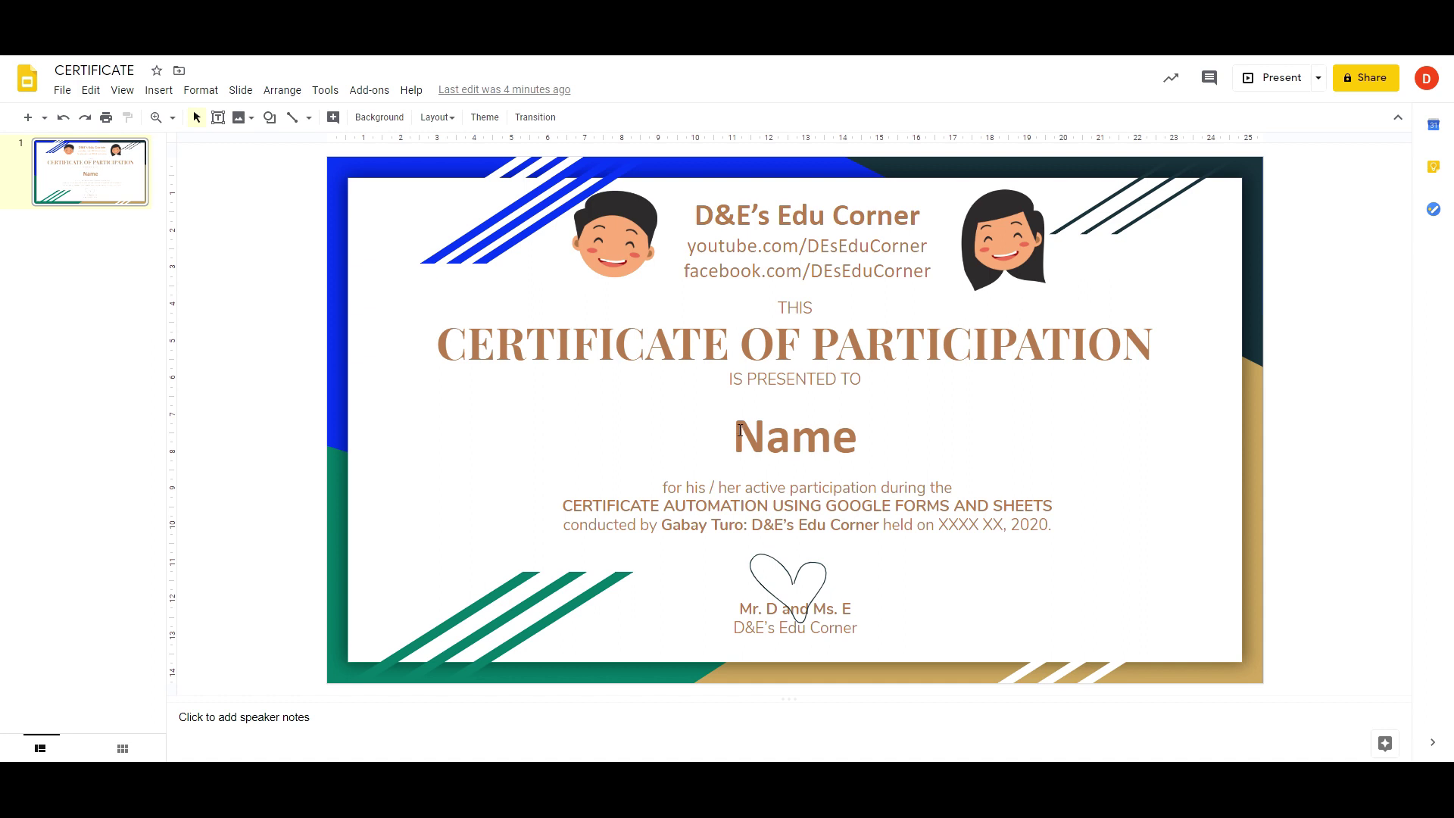
# - Wrap the certificate's Name placeholder in << and >> to make the <<Name>> tag
pyautogui.click(740, 430)
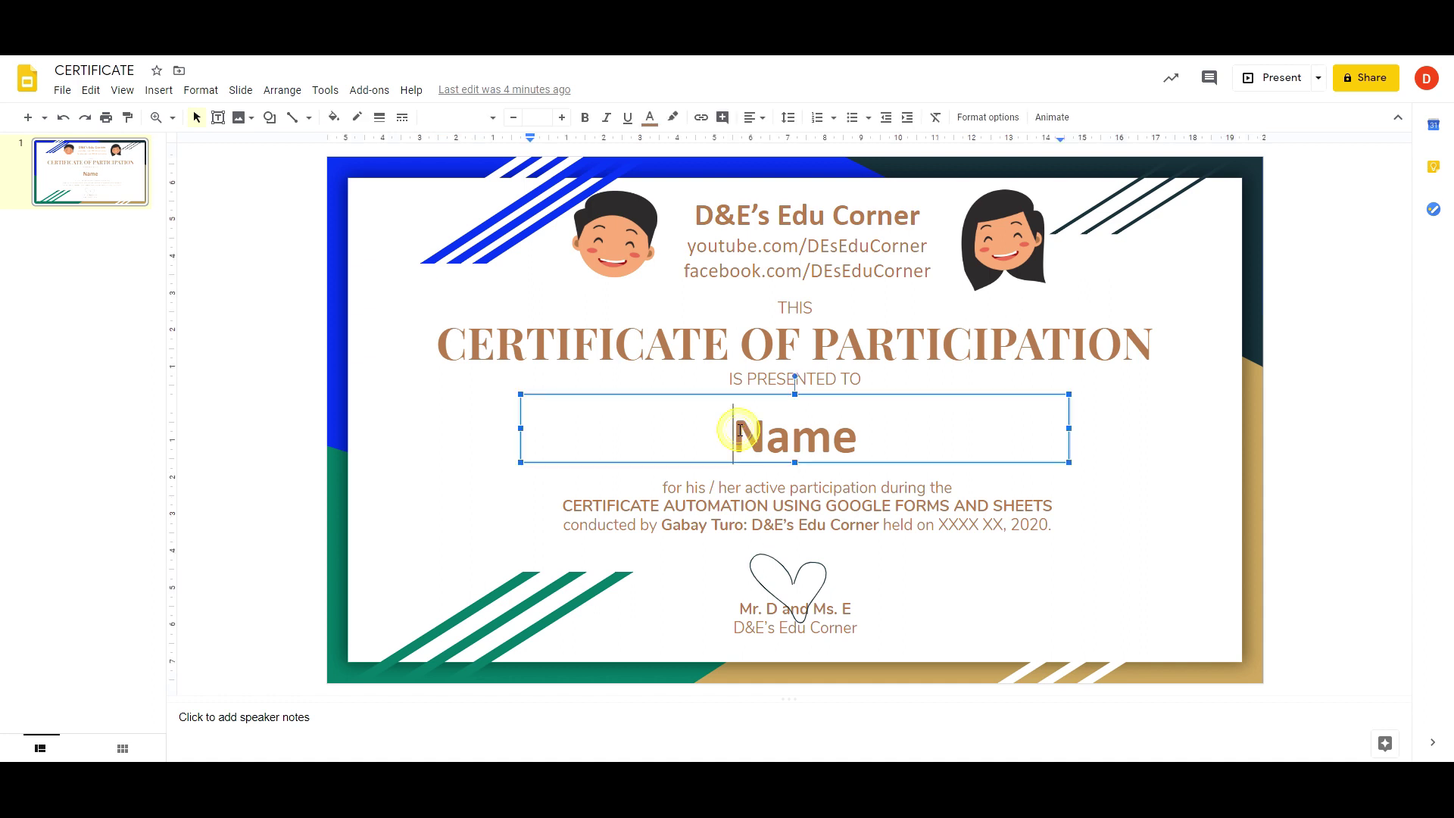
pyautogui.moveTo(733, 430); pyautogui.dragTo(854, 435)
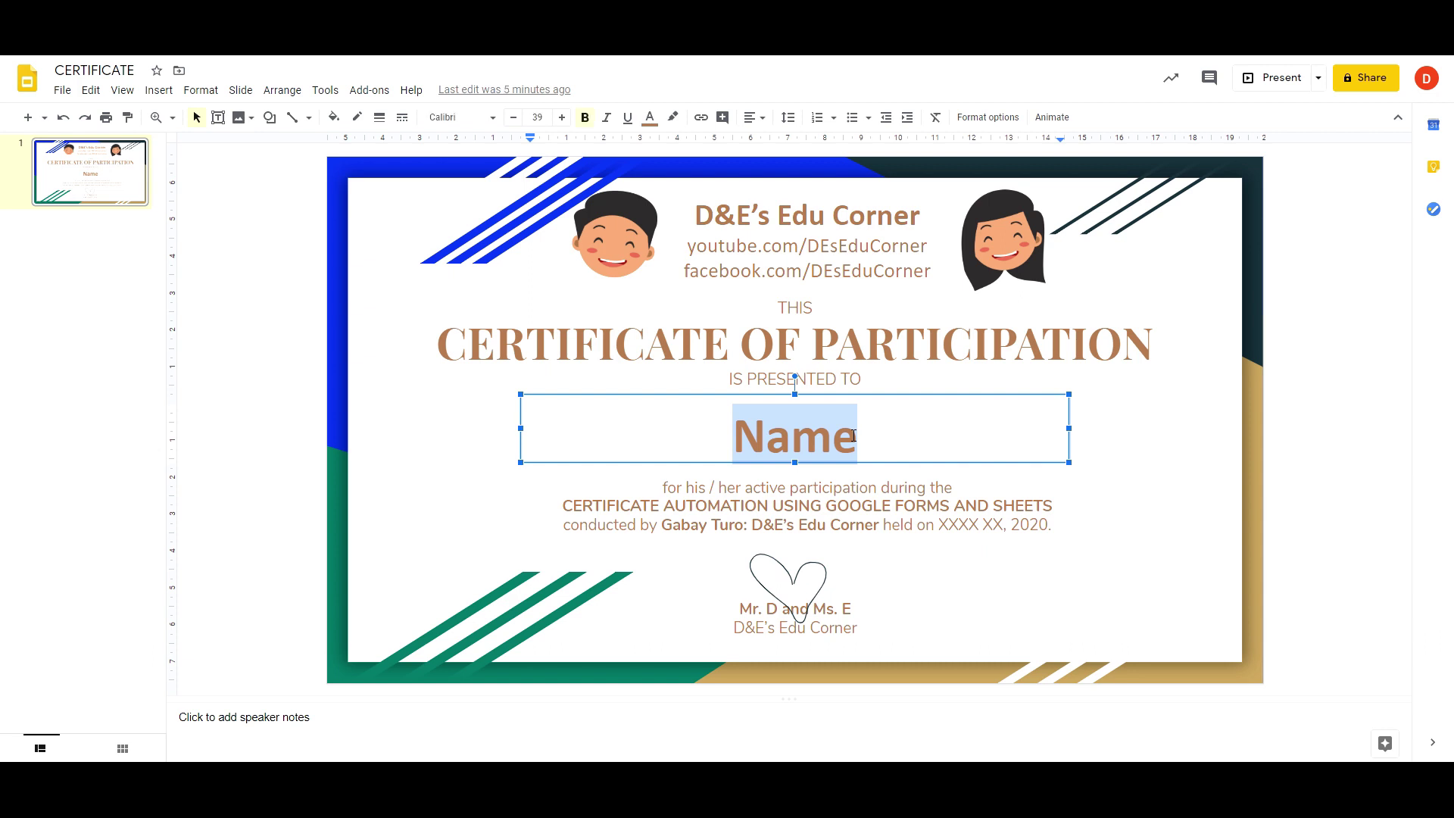
pyautogui.click(735, 432)
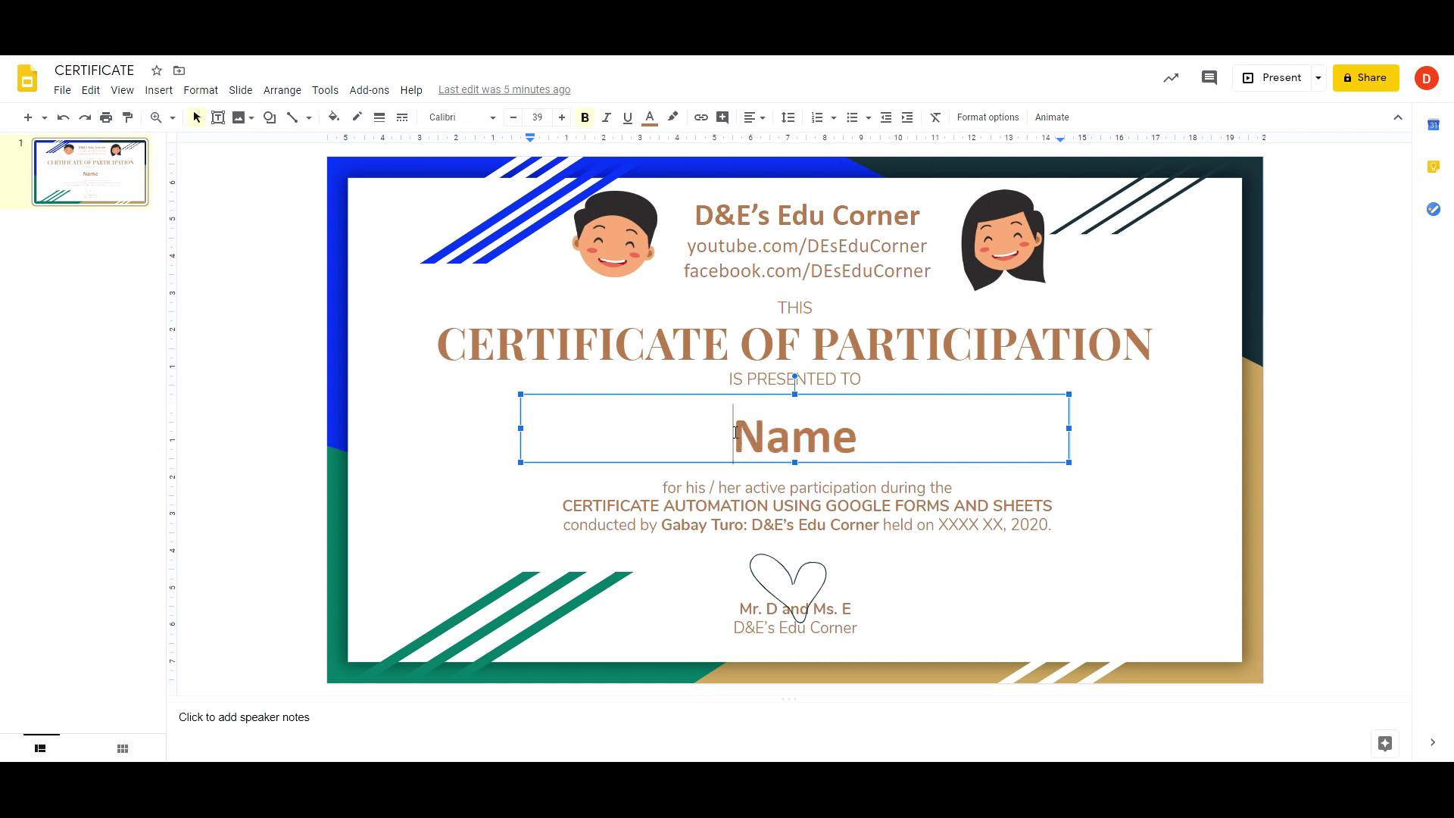
pyautogui.write('<<')
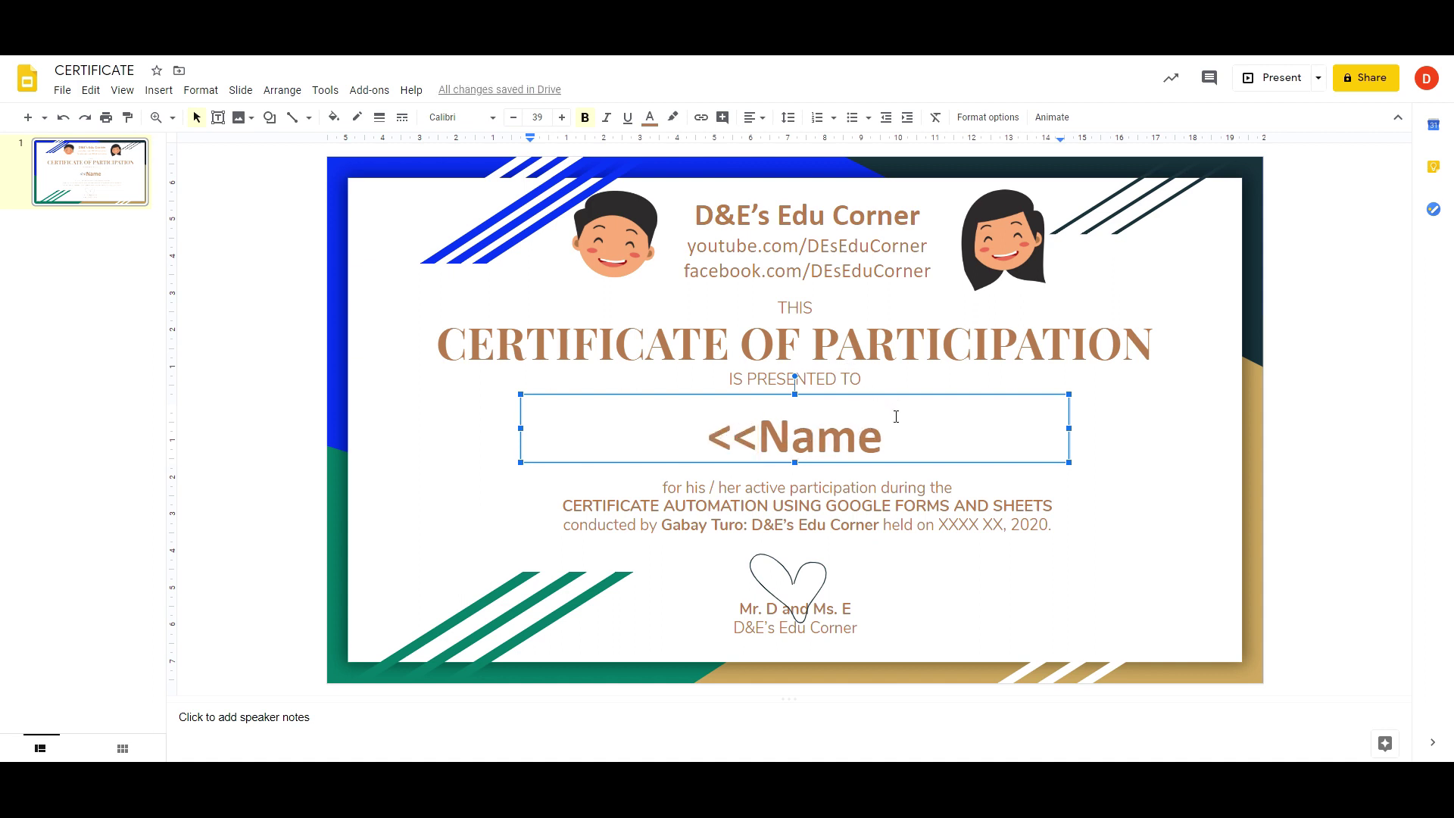
pyautogui.click(889, 443)
pyautogui.write('>>')
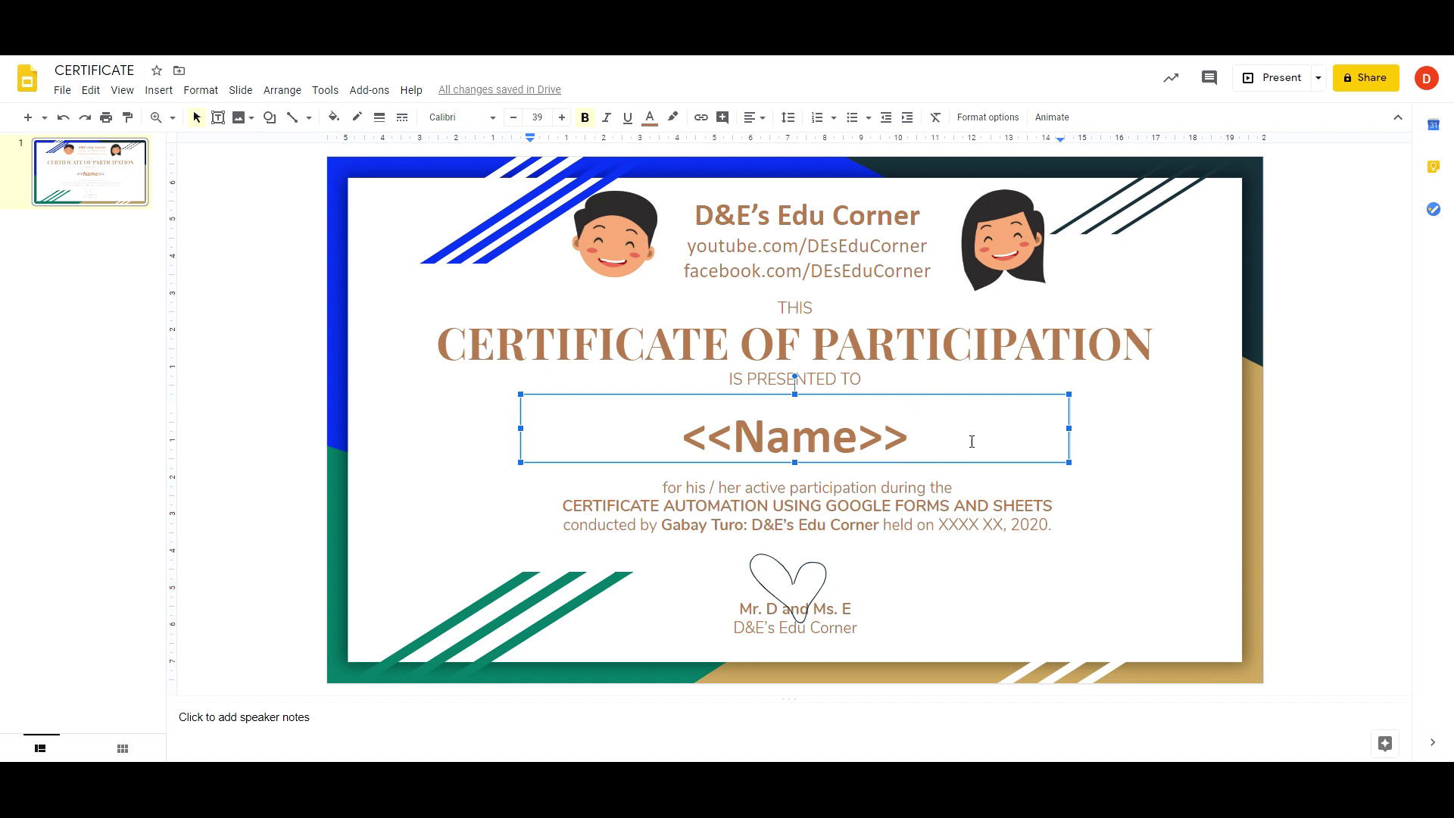
pyautogui.click(947, 503)
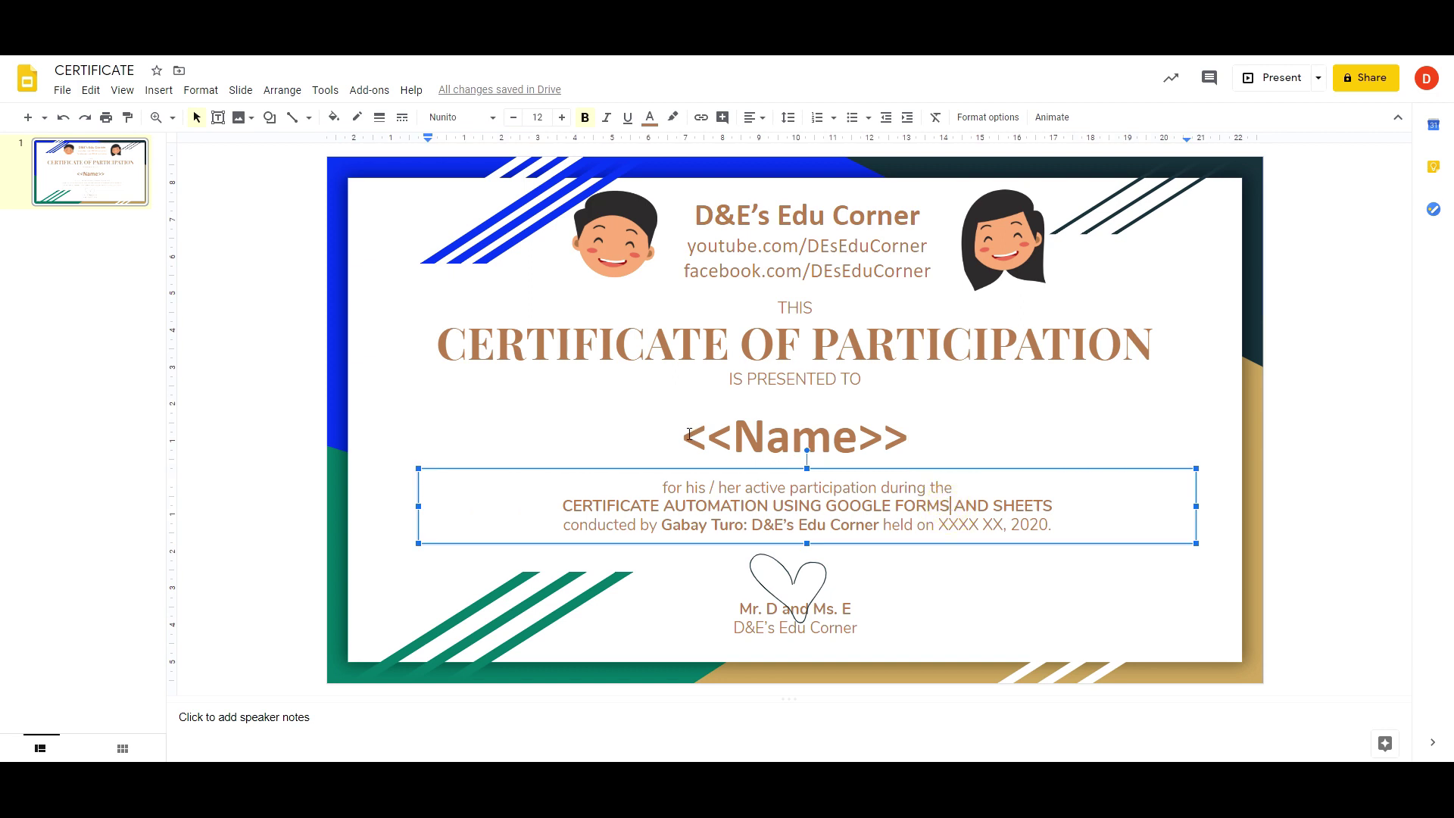
pyautogui.moveTo(689, 433); pyautogui.dragTo(916, 450)
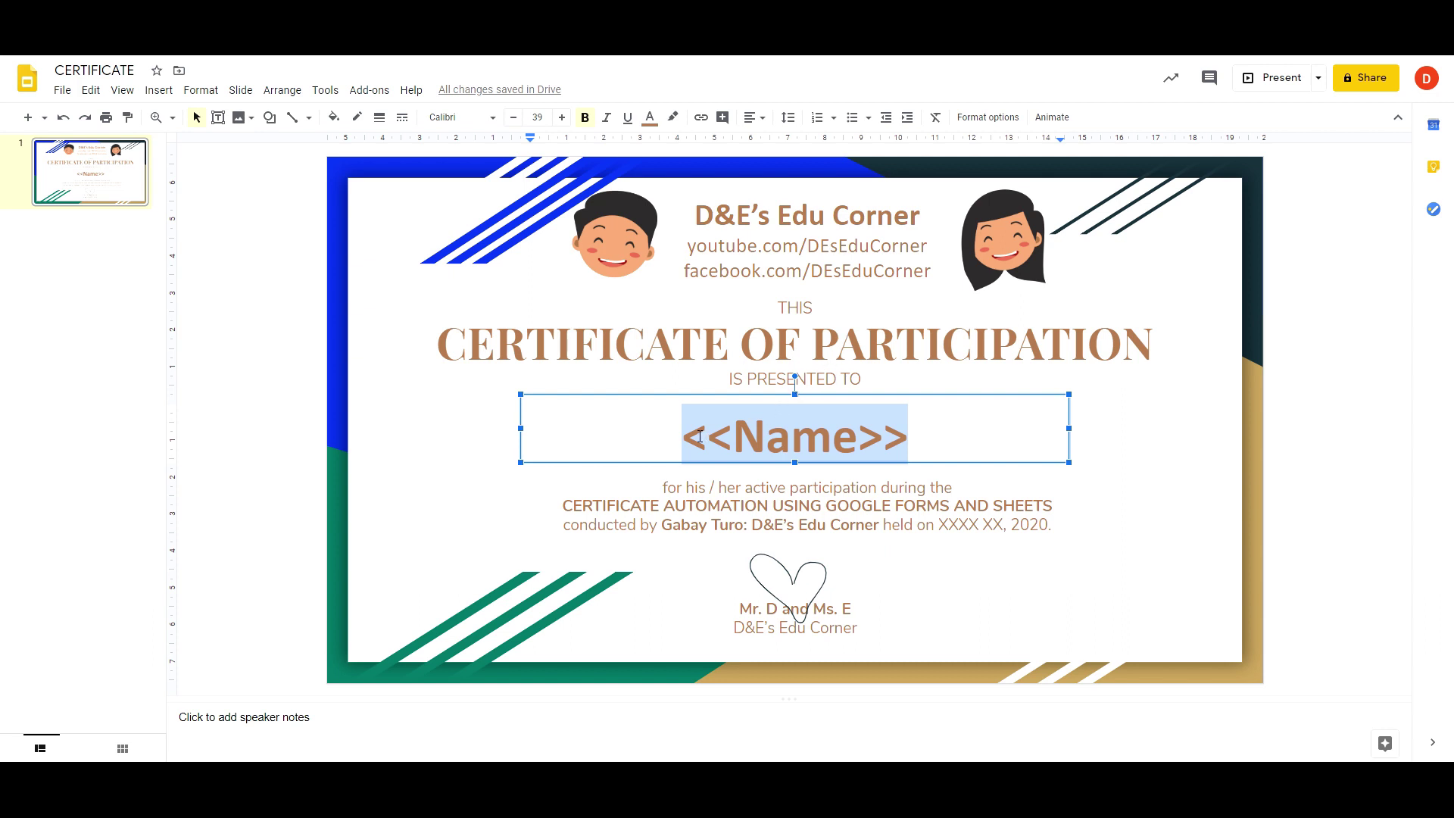
pyautogui.click(677, 430)
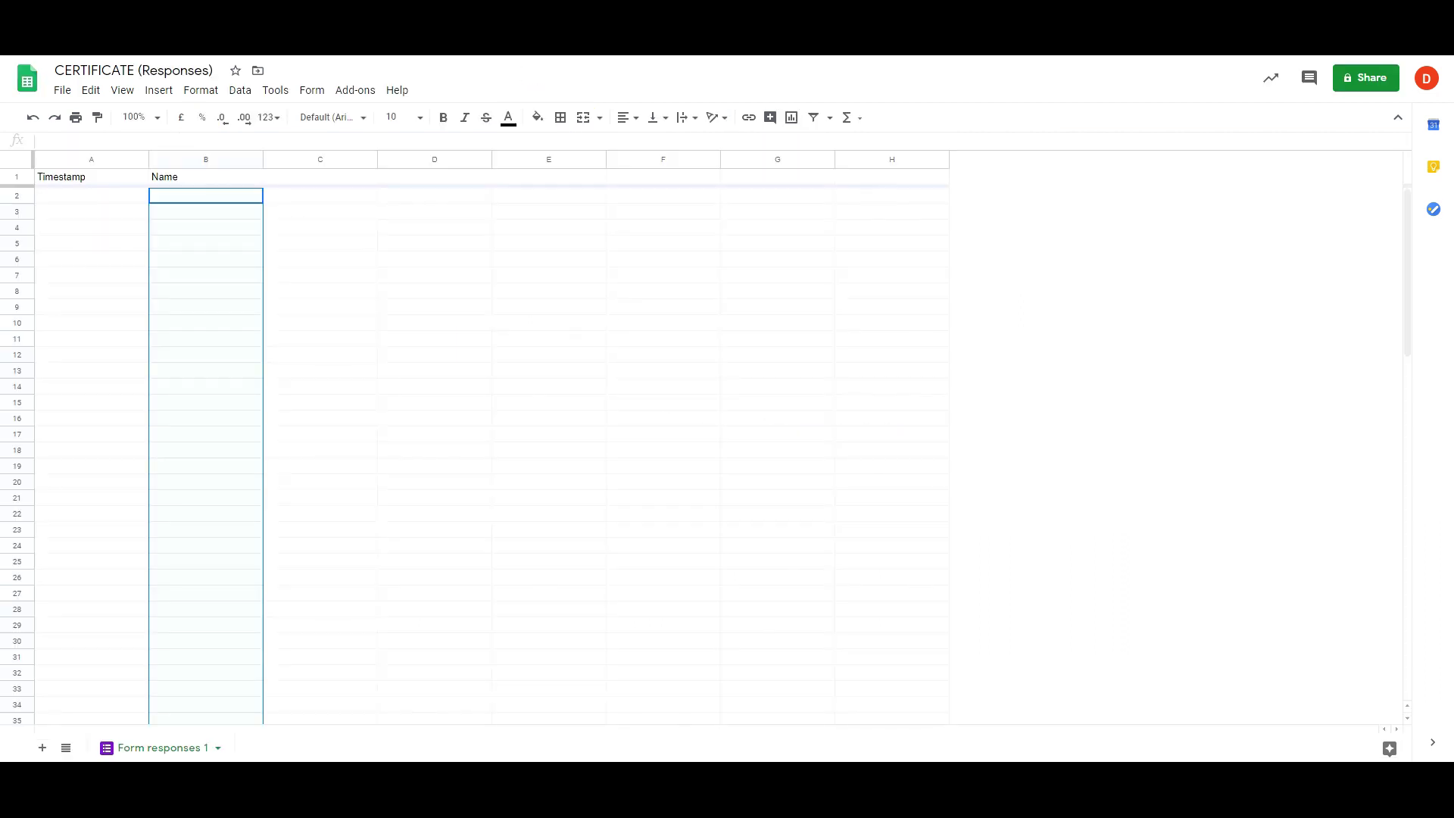
# - Clear the column B selection and show the installed add-ons, including Autocrat
pyautogui.click(282, 321)
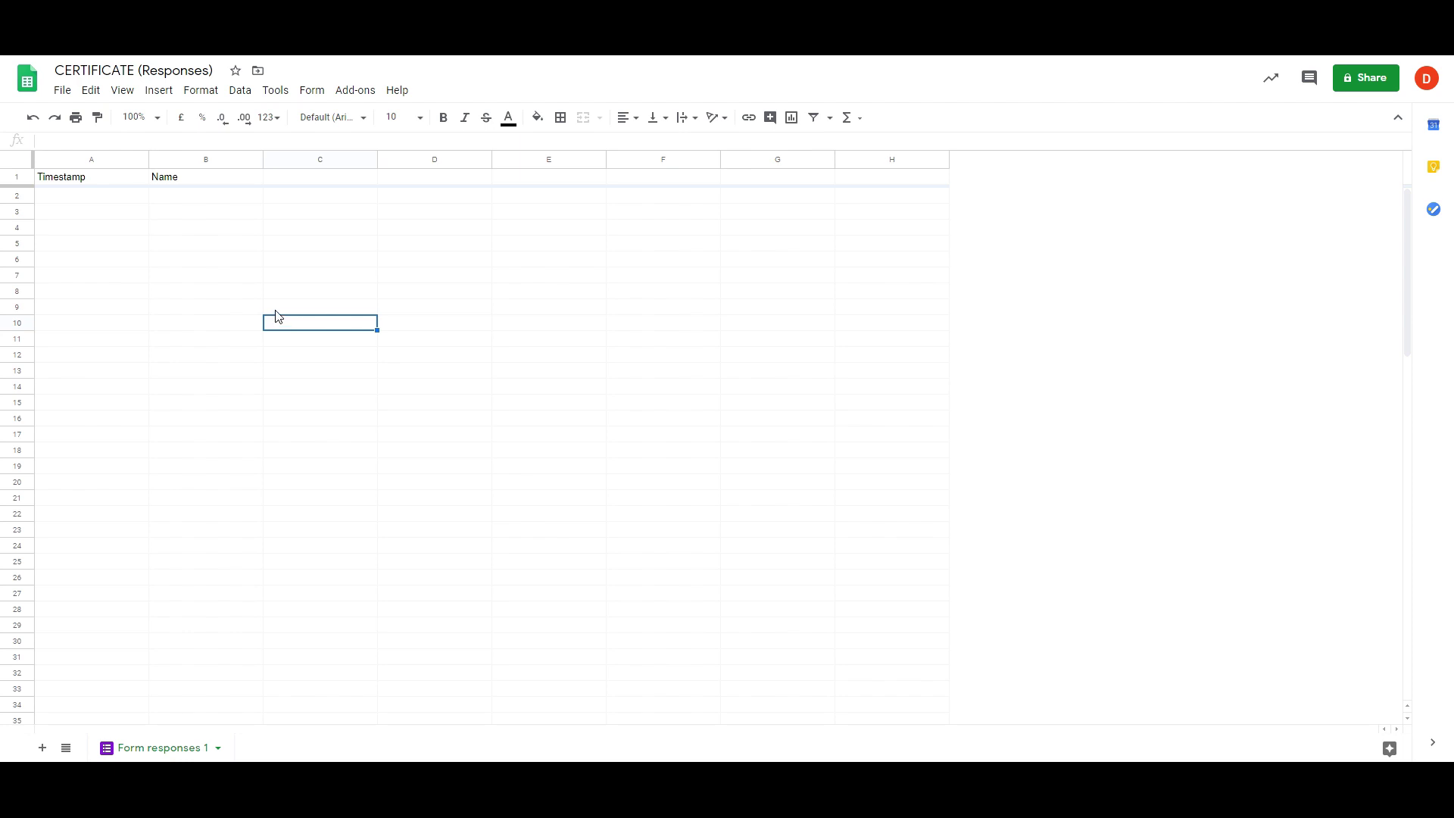
pyautogui.click(361, 97)
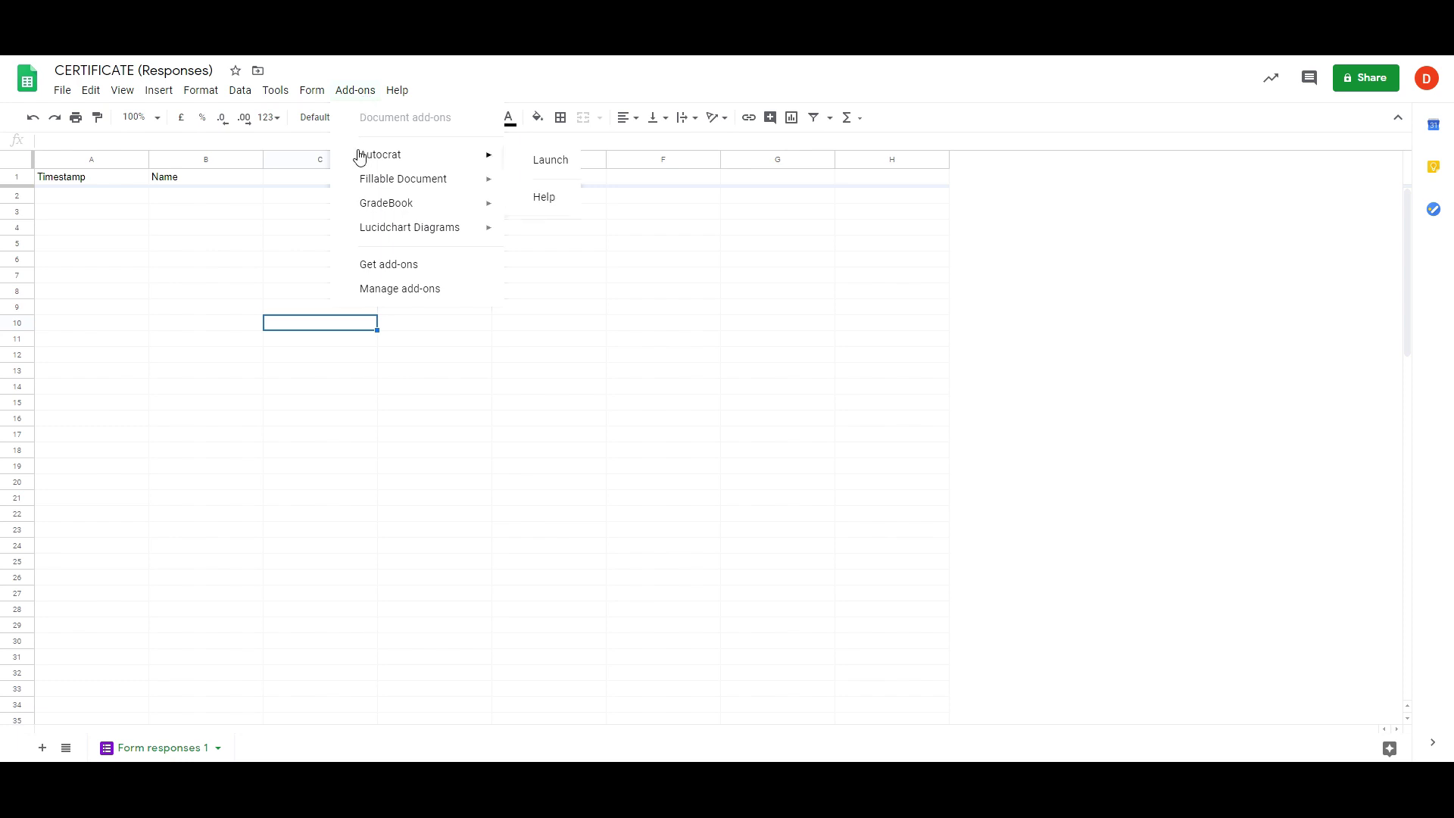
# - Search the add-on marketplace for Autocrat, confirm it's installed, and close the marketplace
pyautogui.moveTo(380, 154)
pyautogui.click(383, 269)
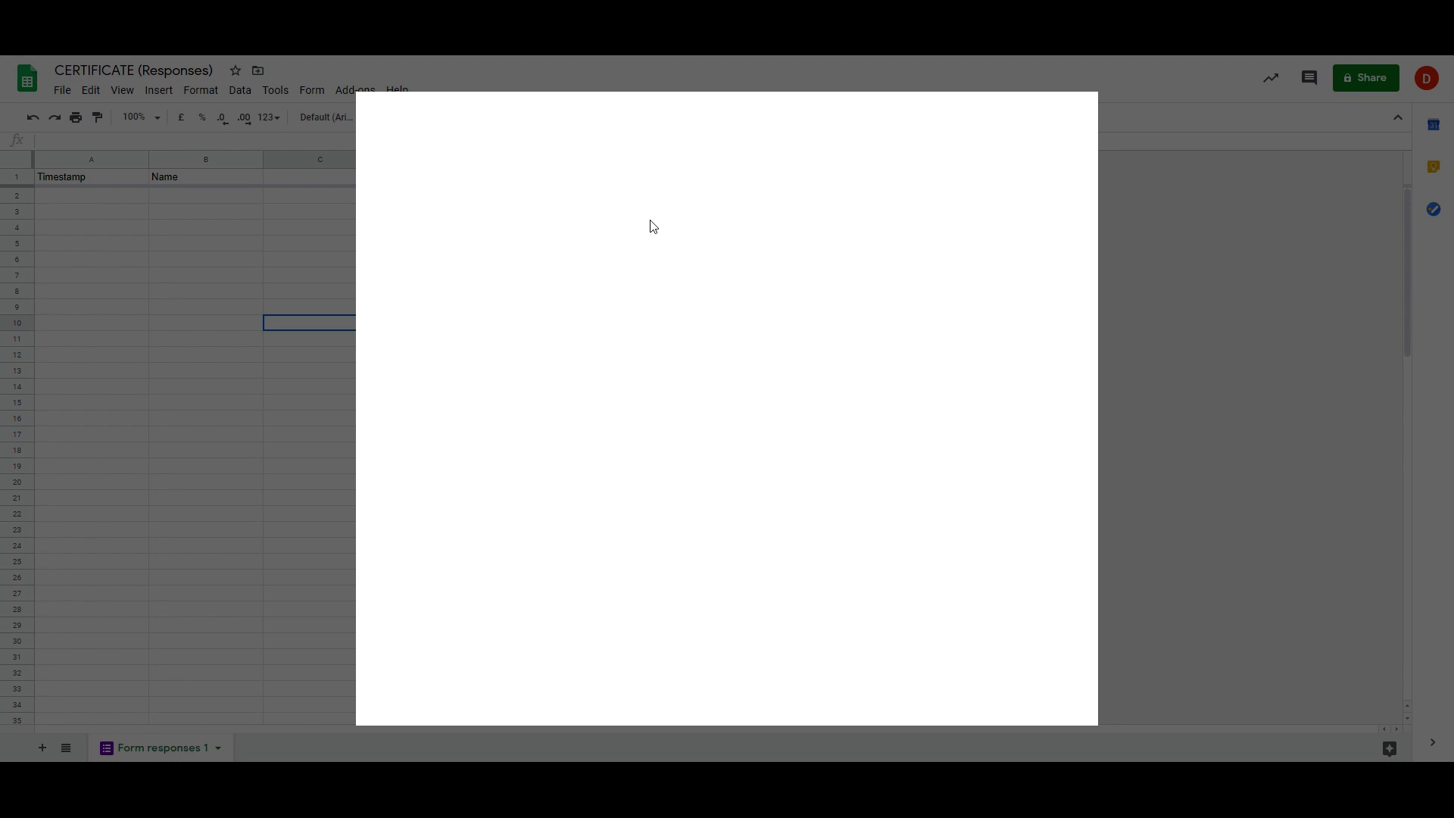
pyautogui.click(783, 118)
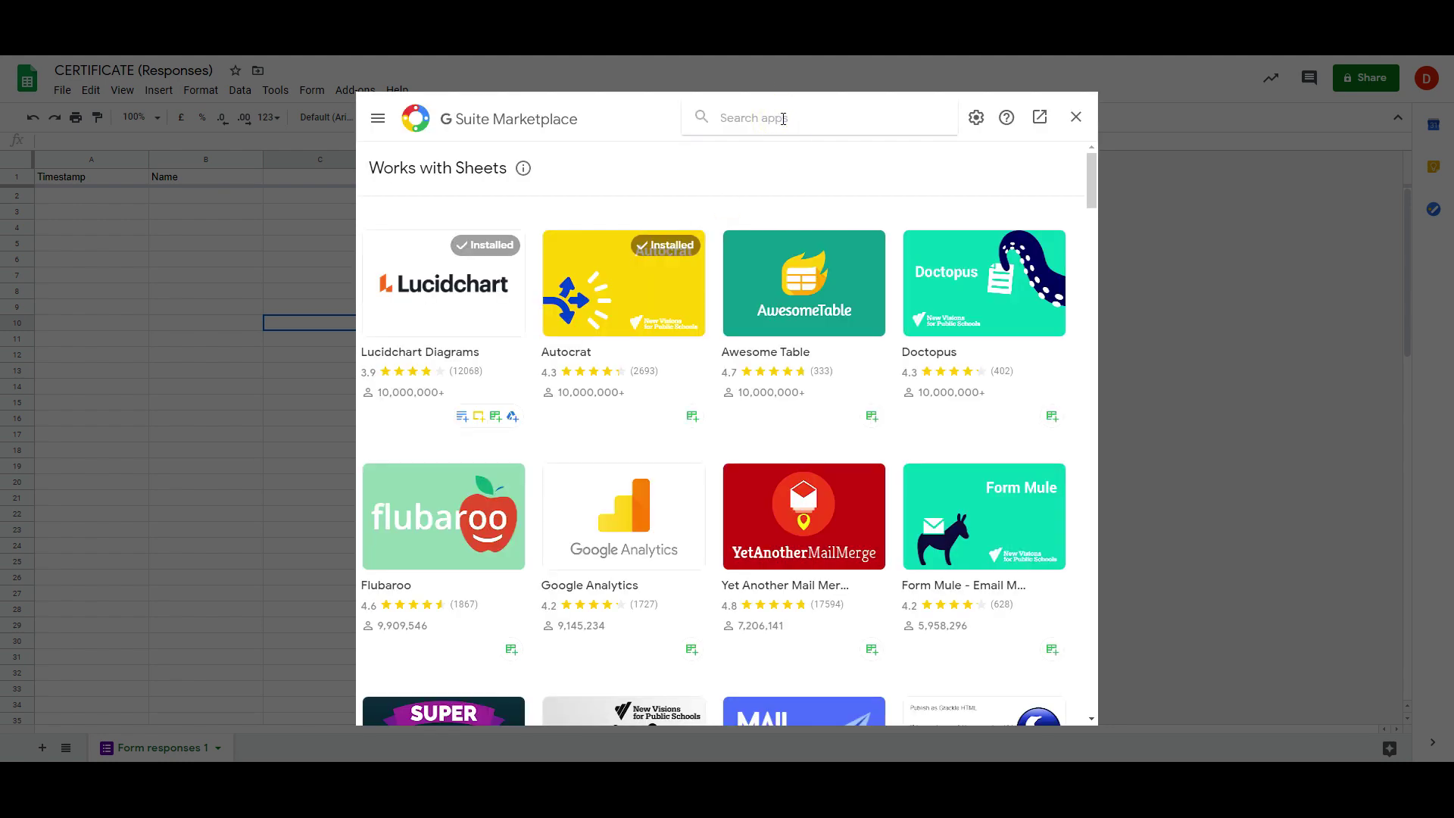
pyautogui.write('Autoc')
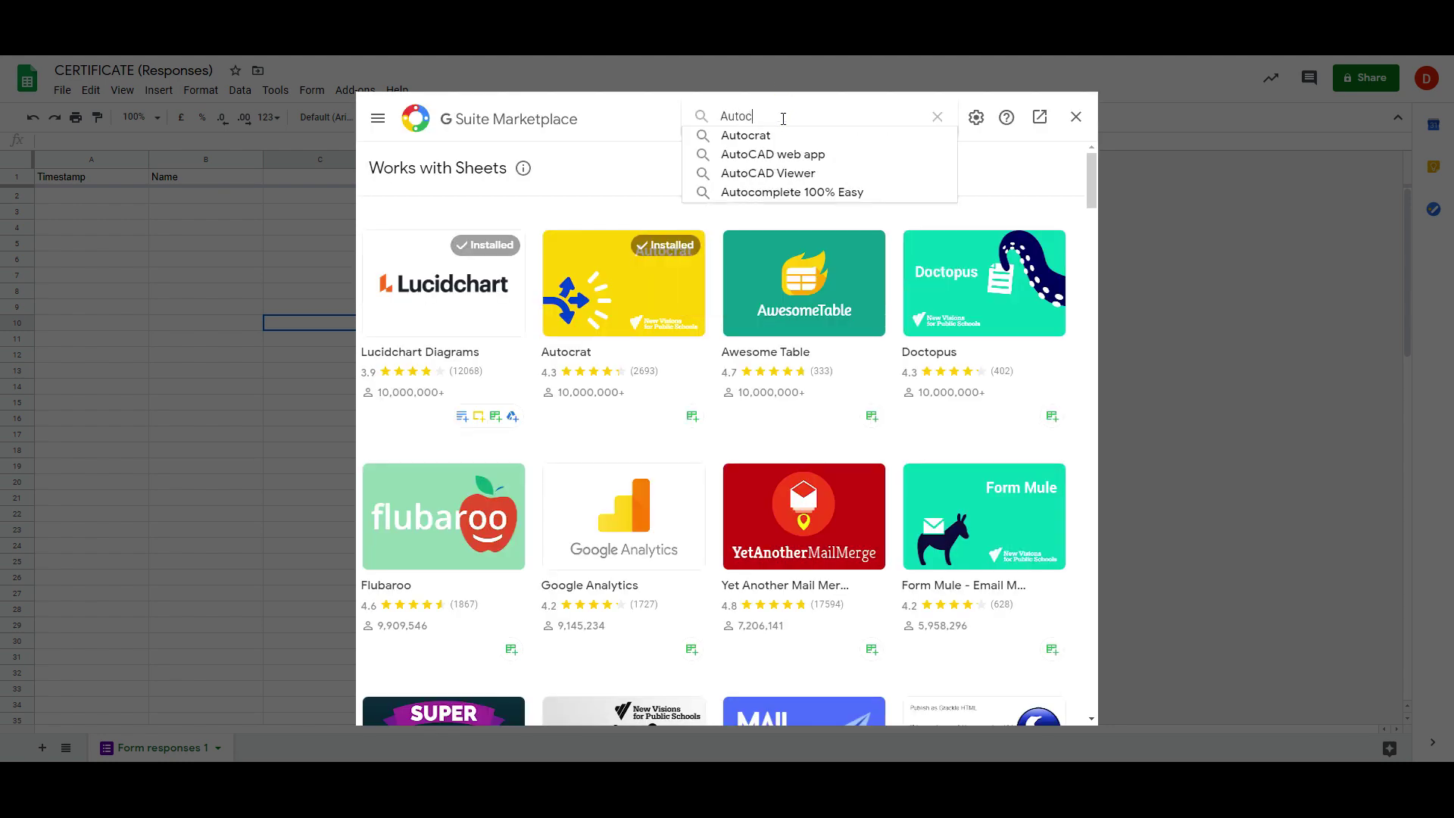
pyautogui.write('rat')
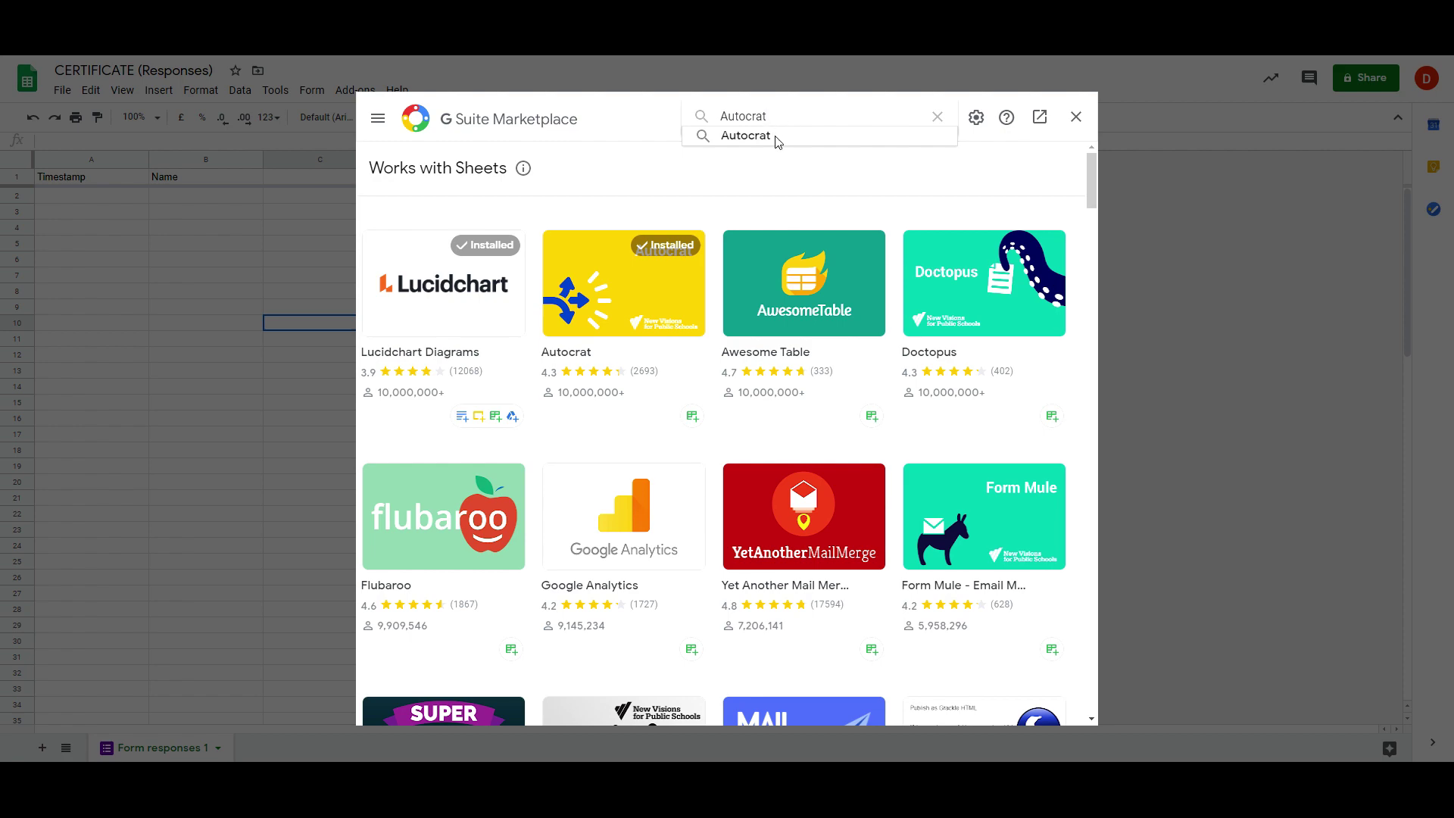
pyautogui.click(775, 137)
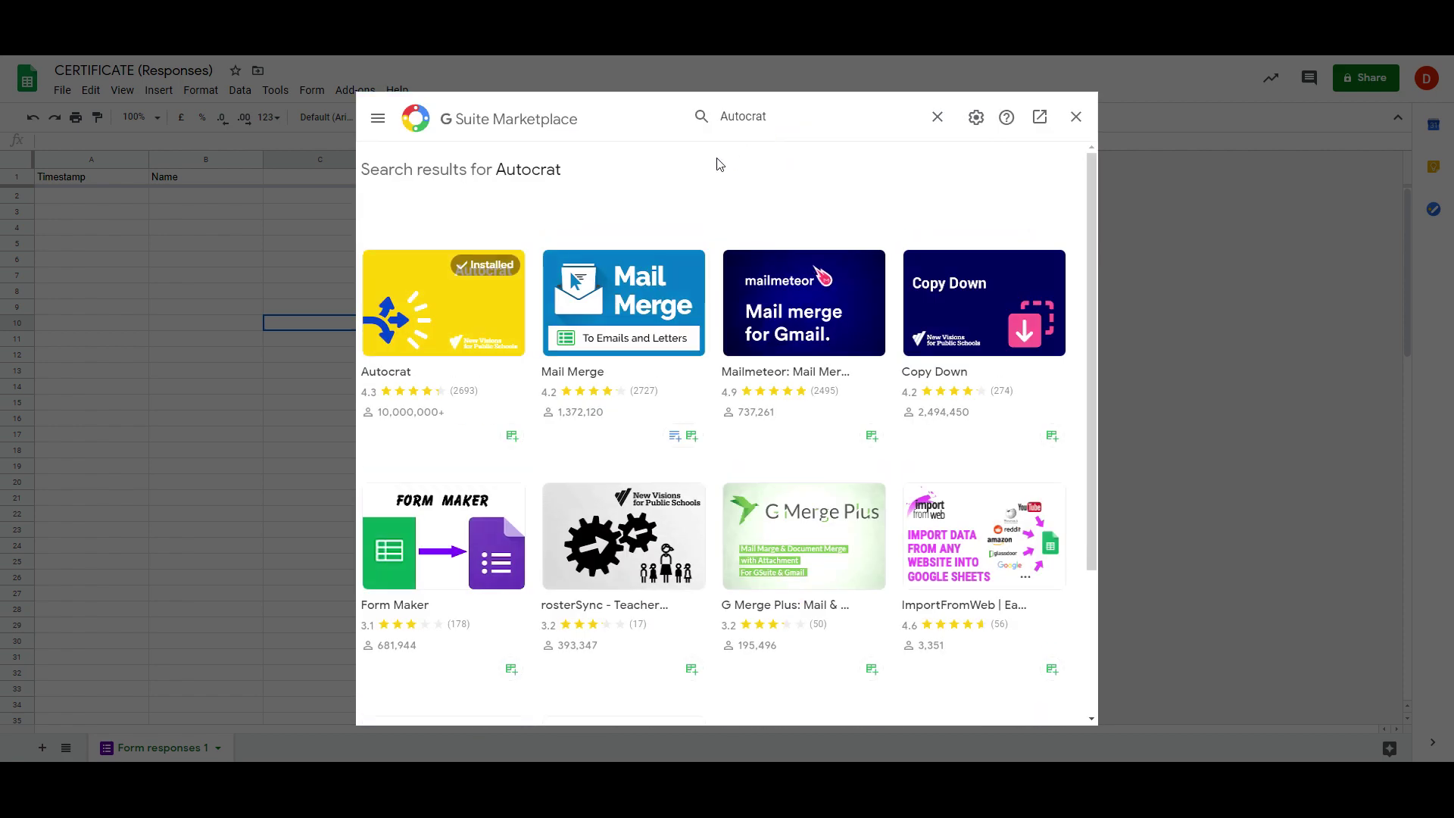
pyautogui.click(459, 301)
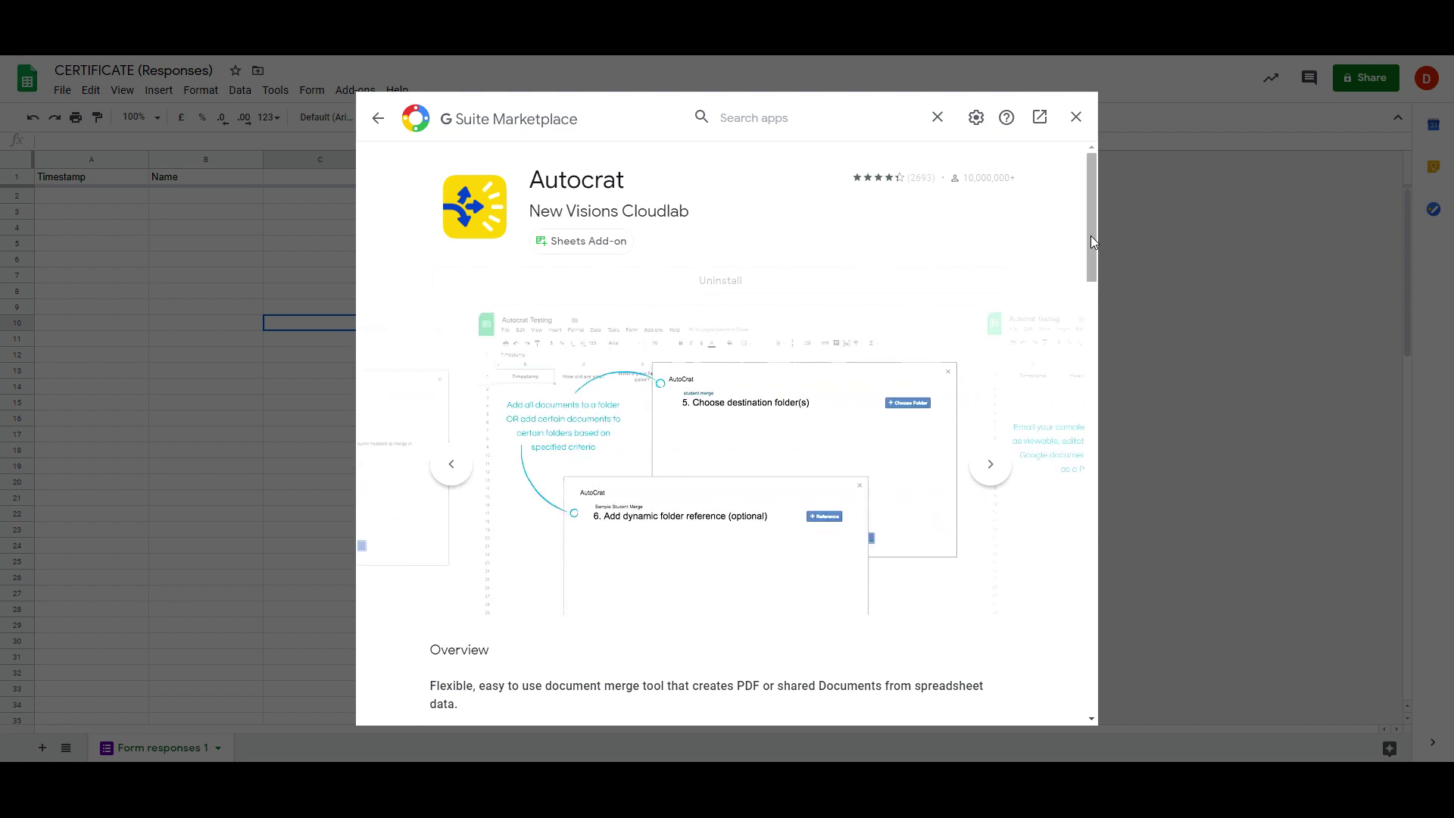
pyautogui.moveTo(1092, 235)
pyautogui.mouseDown()
pyautogui.moveTo(1092, 262)
pyautogui.moveTo(1093, 197)
pyautogui.mouseUp()
pyautogui.click(1078, 115)
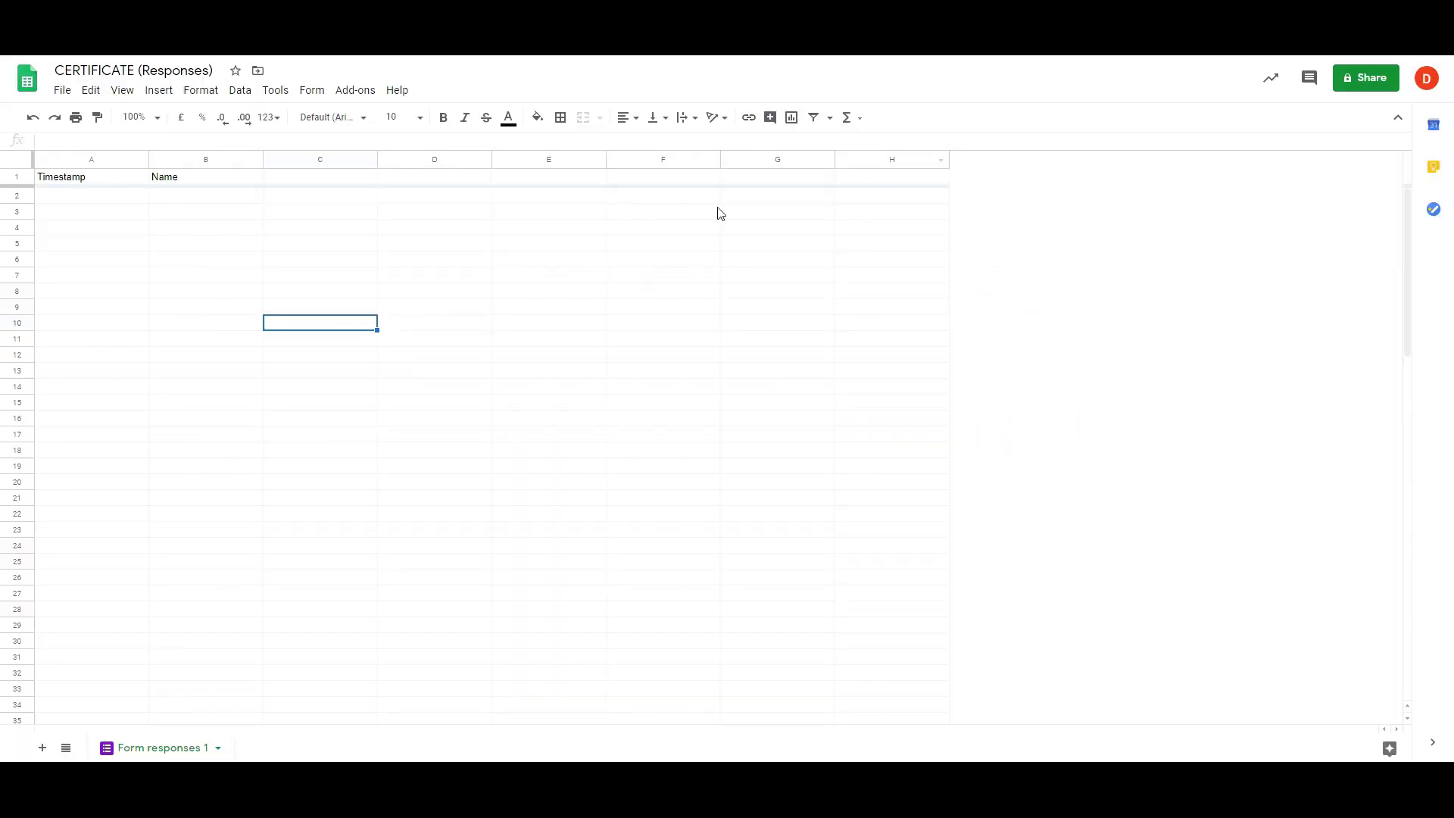
# - Launch Autocrat from the Add-ons menu
pyautogui.click(345, 93)
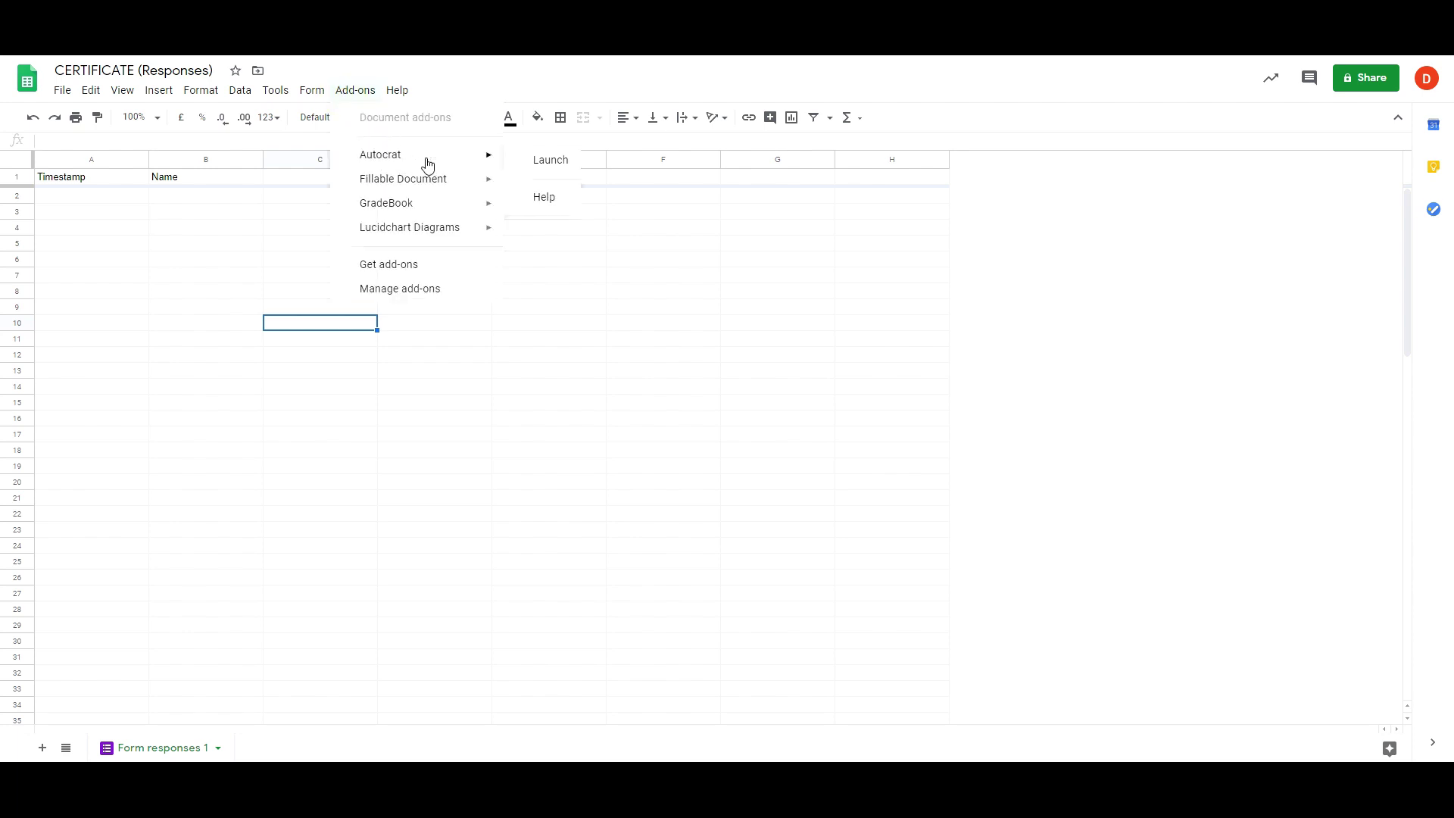
pyautogui.click(528, 161)
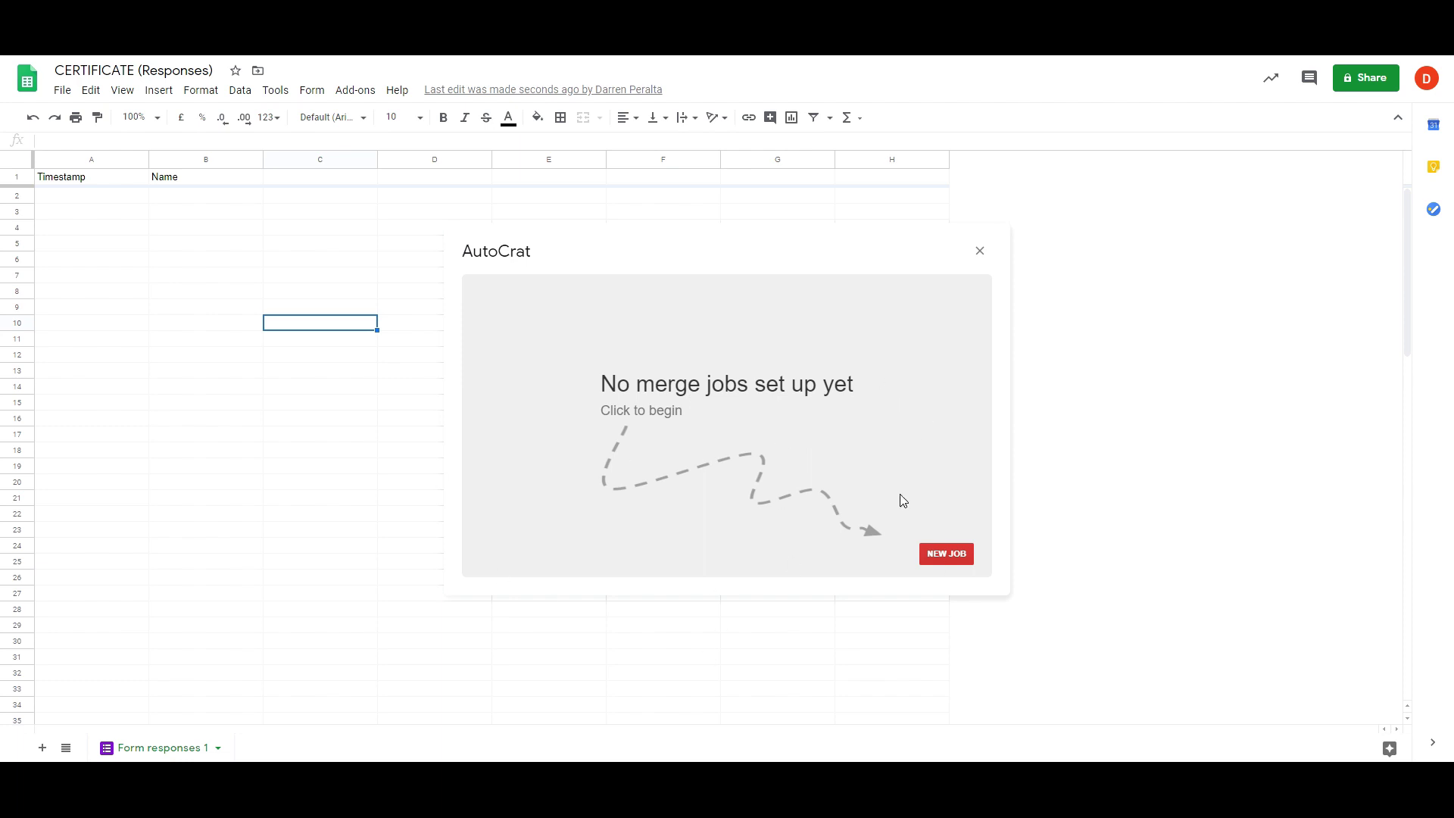
# - Create a new Autocrat job named 'Certificate Automation'
pyautogui.click(943, 558)
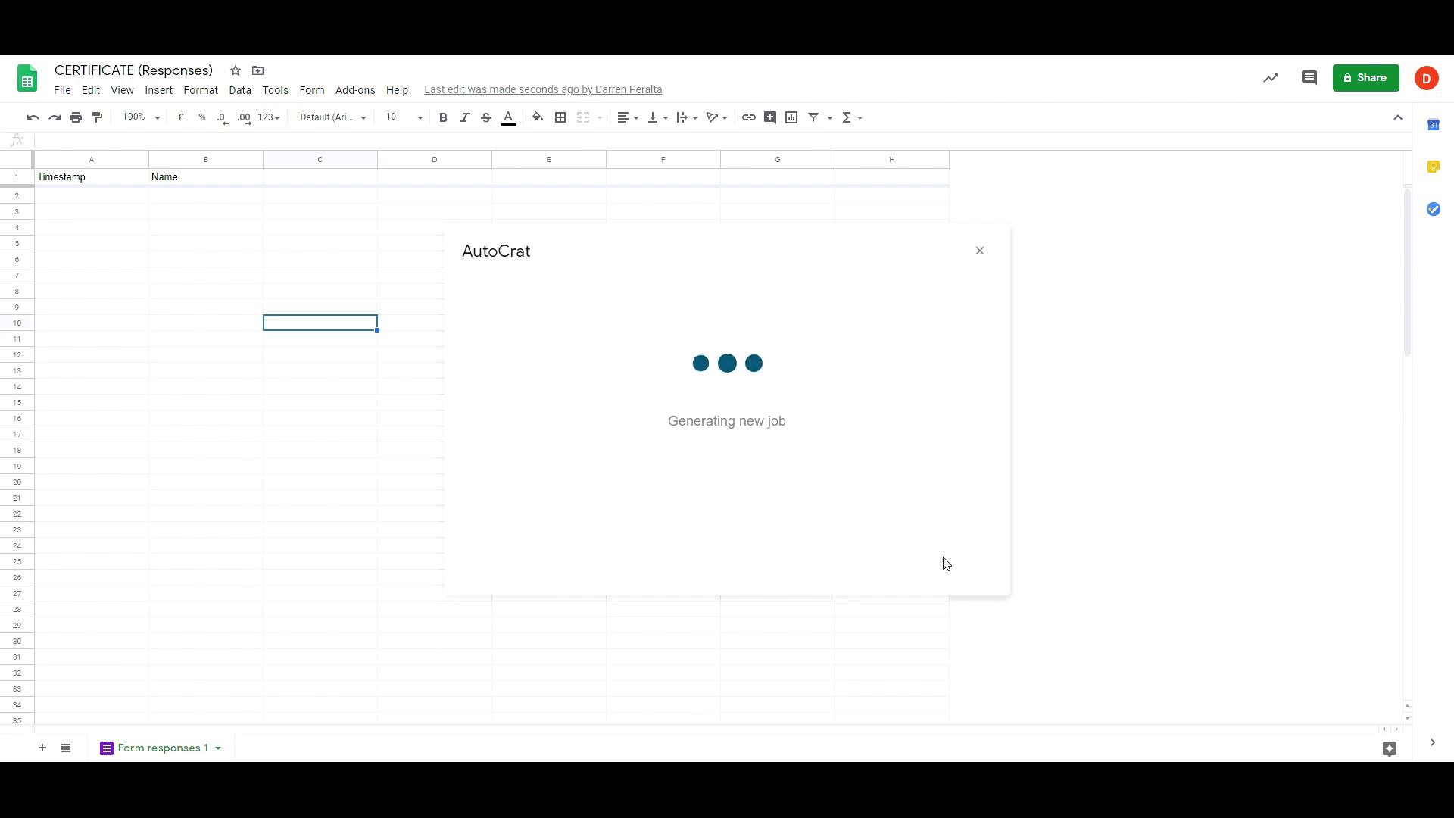
pyautogui.click(573, 351)
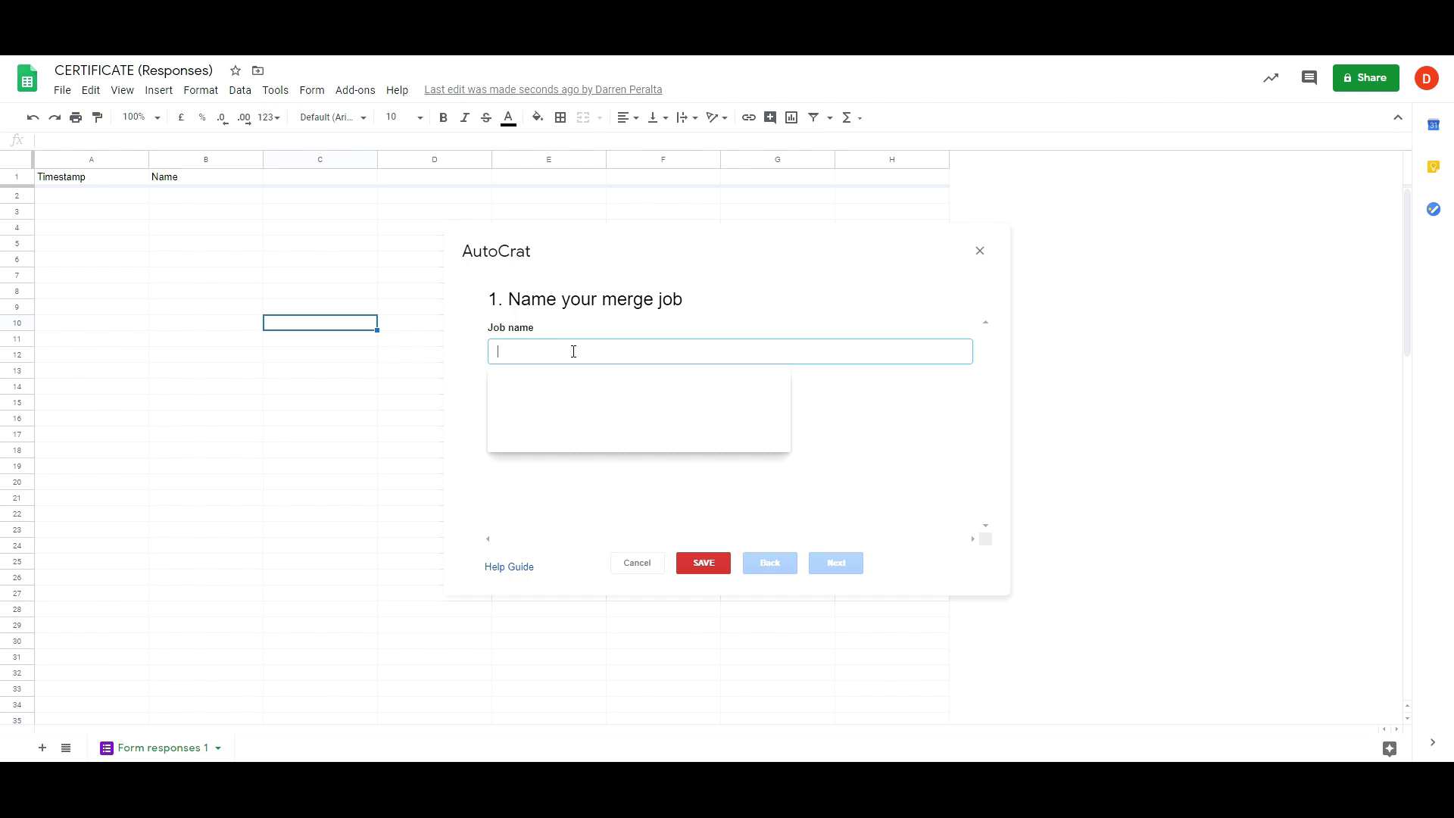
pyautogui.write('Cert')
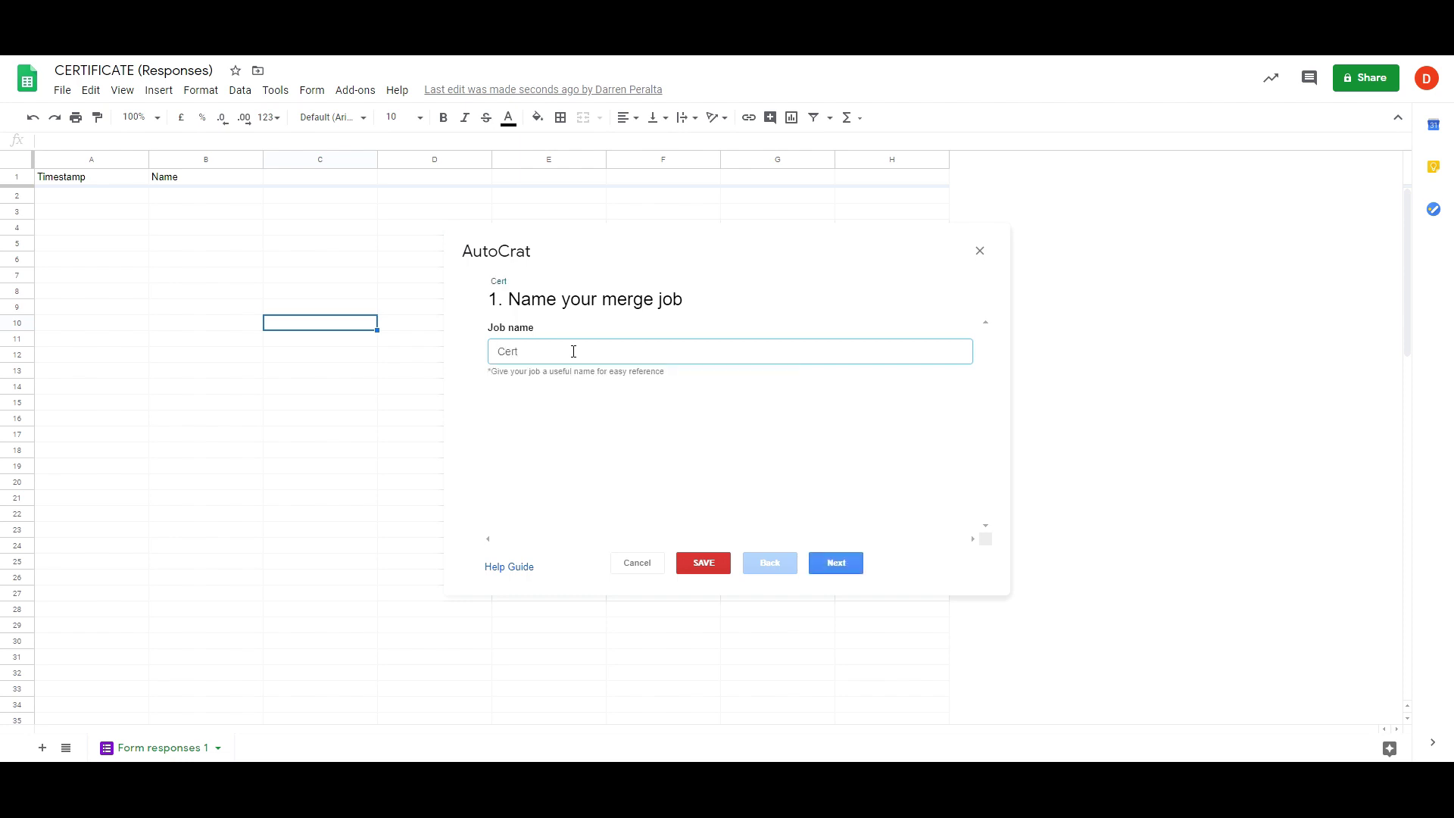
pyautogui.write('ificate Automa')
pyautogui.write('tion')
pyautogui.click(833, 562)
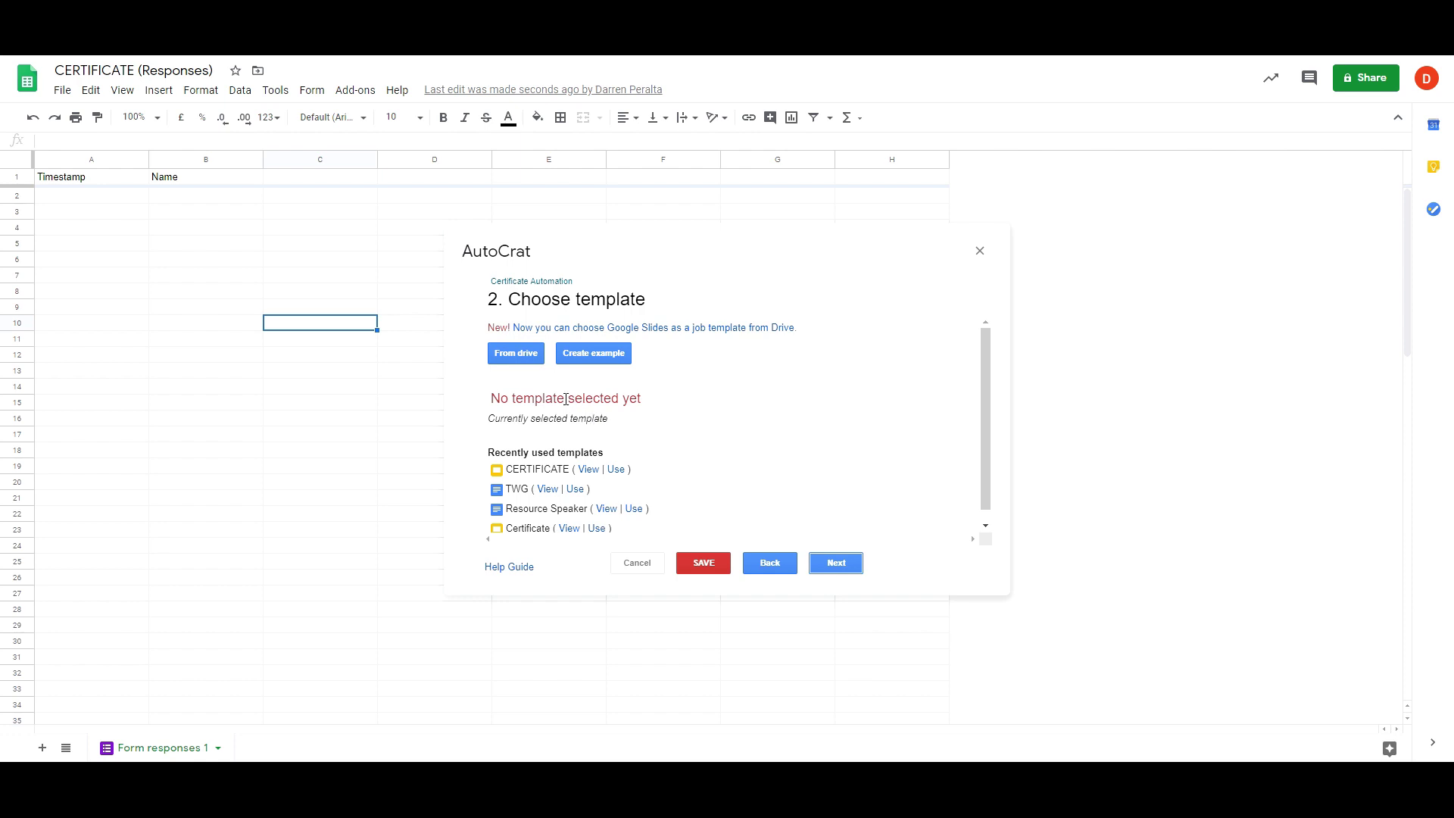
# - Pick the CERTIFICATE slide deck from Drive as the template and load its <<Name>> tag
pyautogui.click(509, 357)
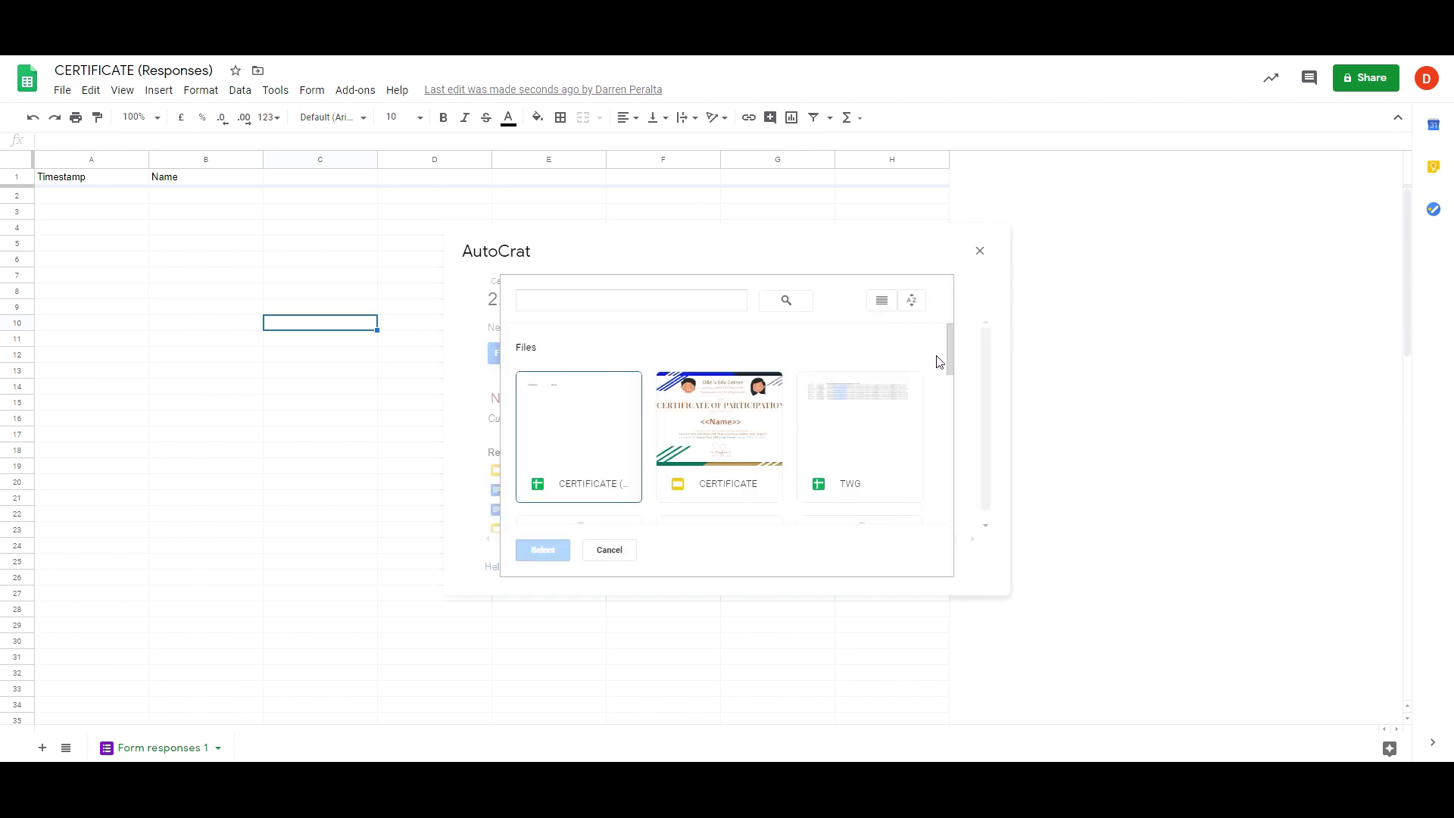
pyautogui.click(740, 479)
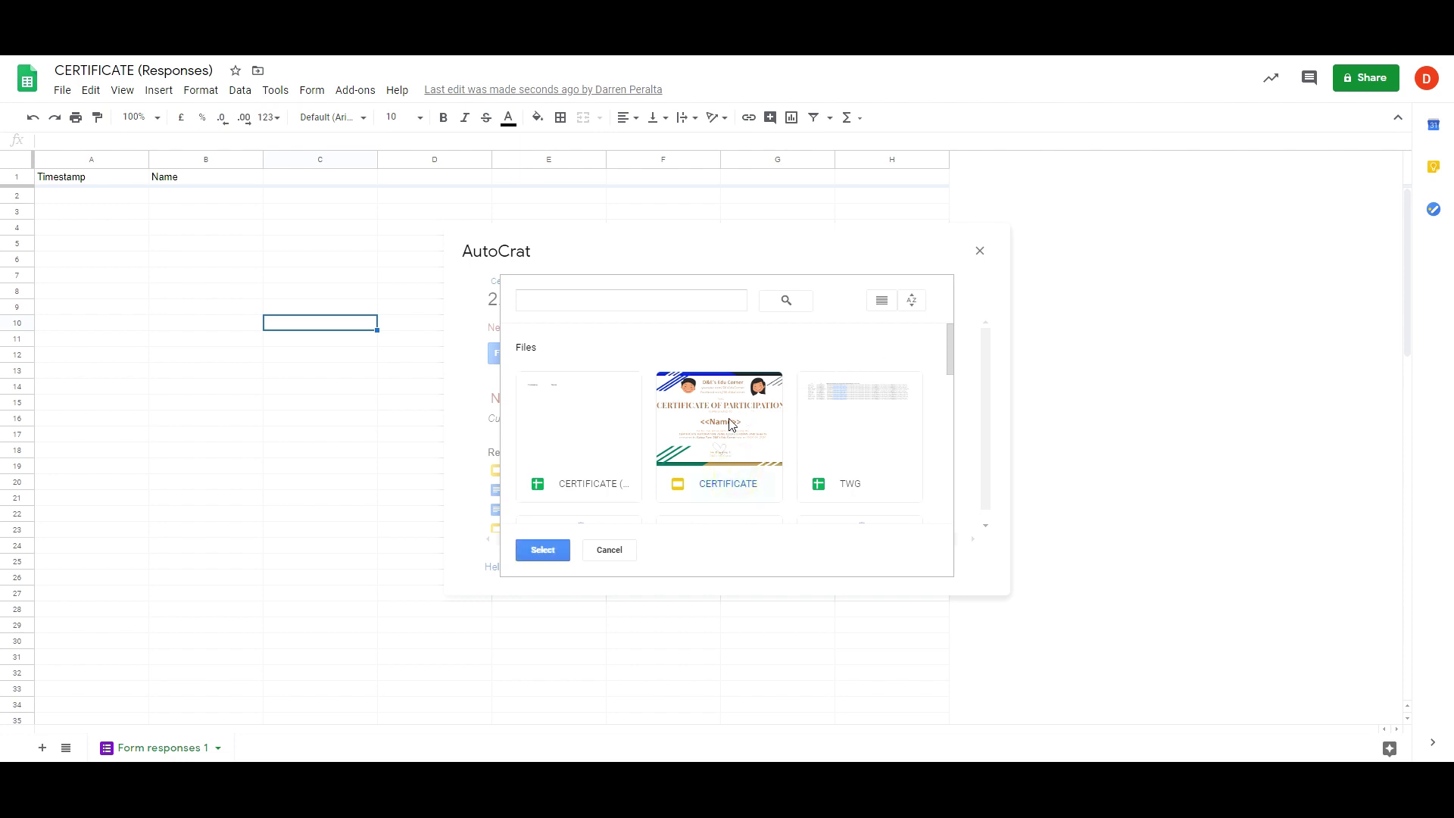
pyautogui.click(558, 548)
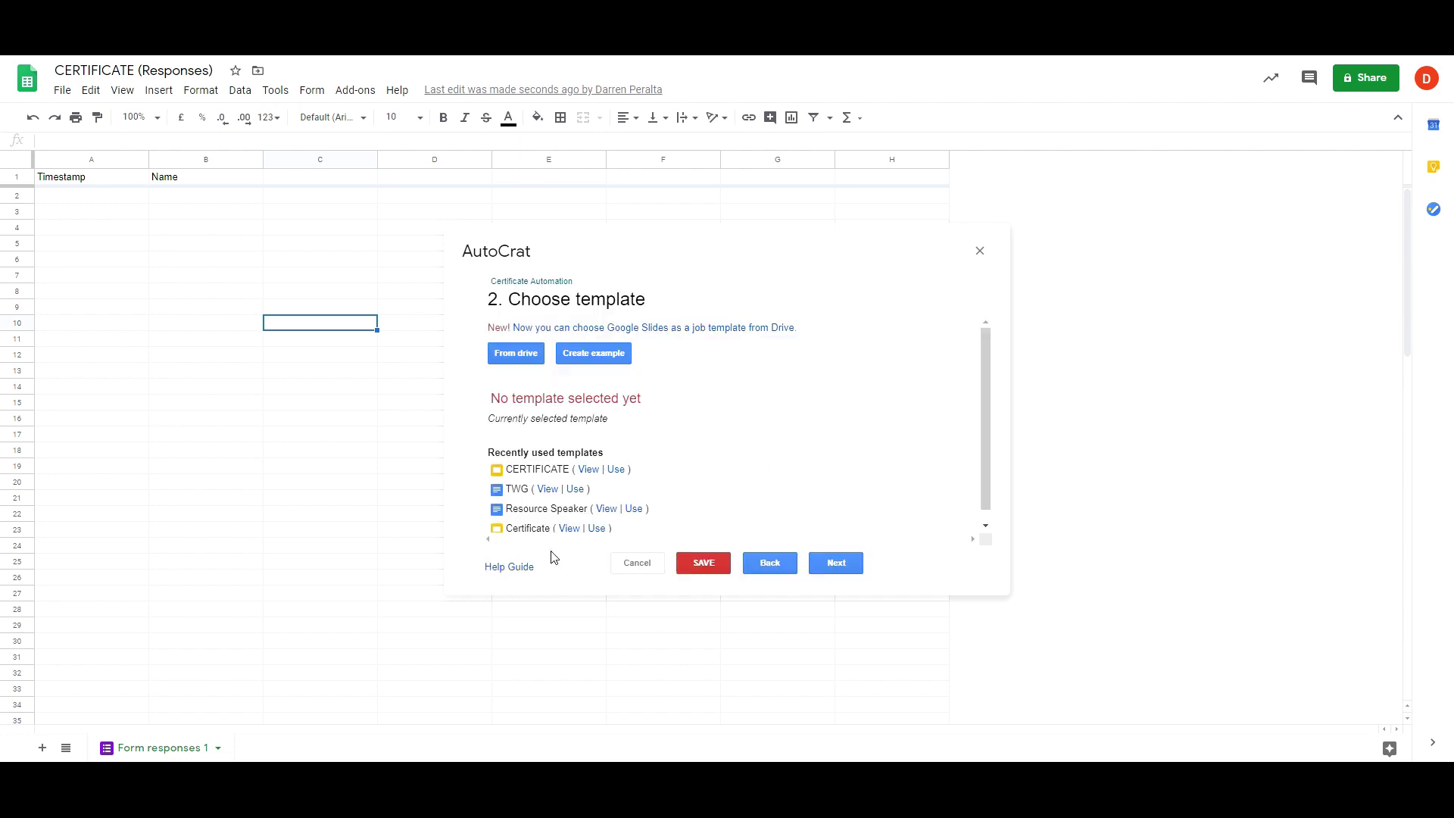
pyautogui.click(834, 560)
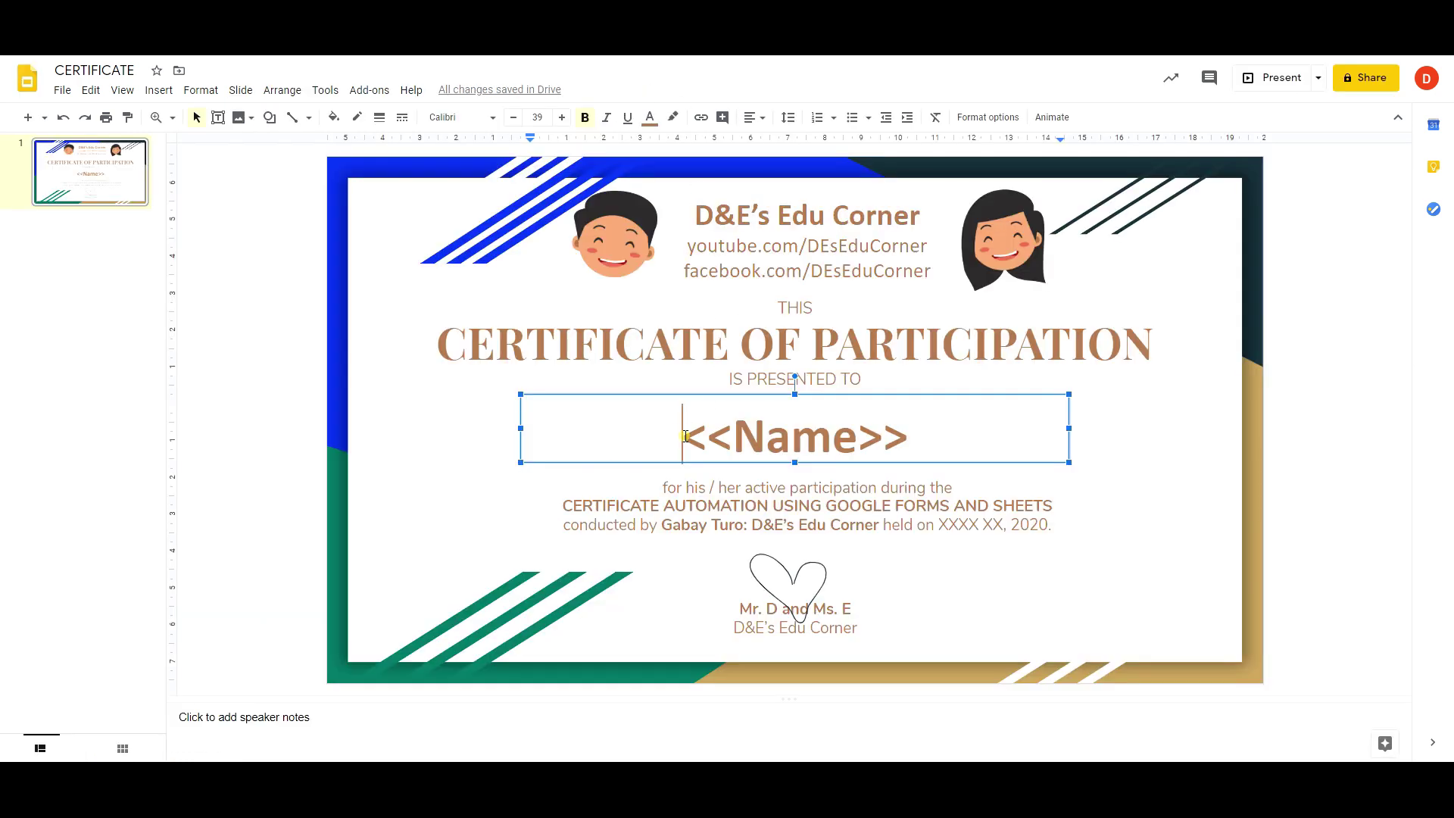
pyautogui.moveTo(682, 436); pyautogui.dragTo(908, 439)
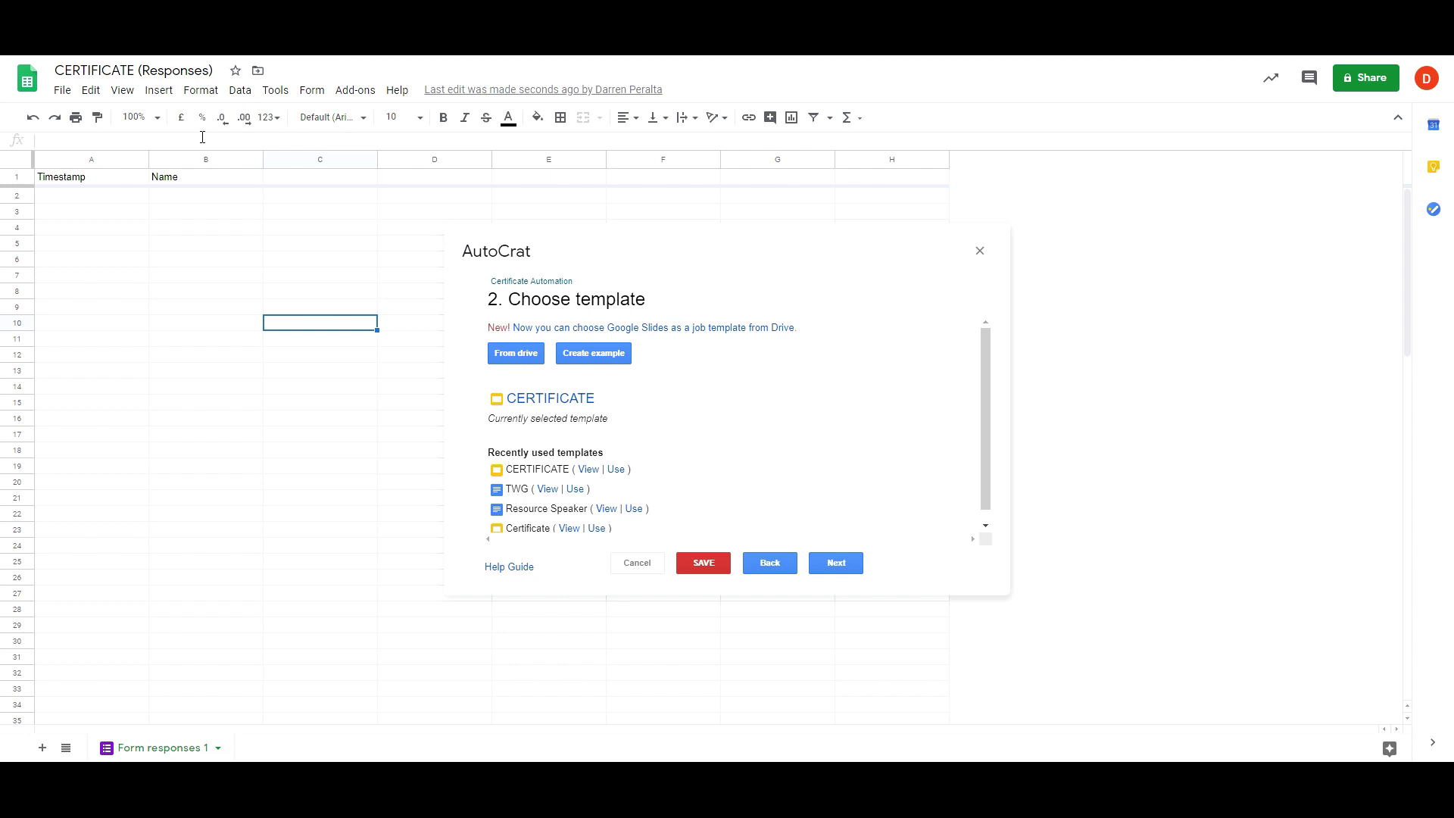
# - Check the Name header in column B, then advance AutoCrat to the Map source data step
pyautogui.click(202, 181)
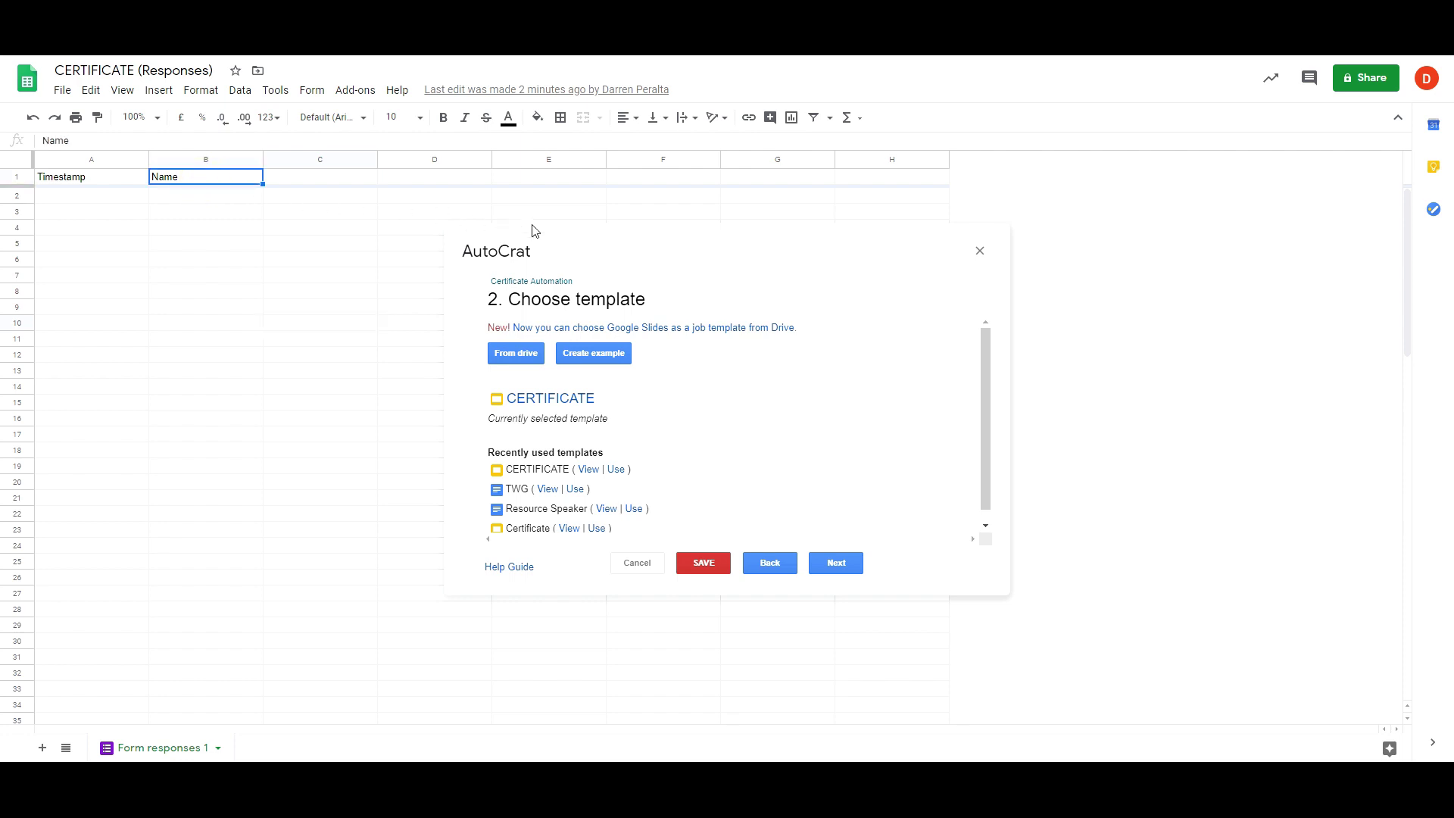
pyautogui.click(835, 564)
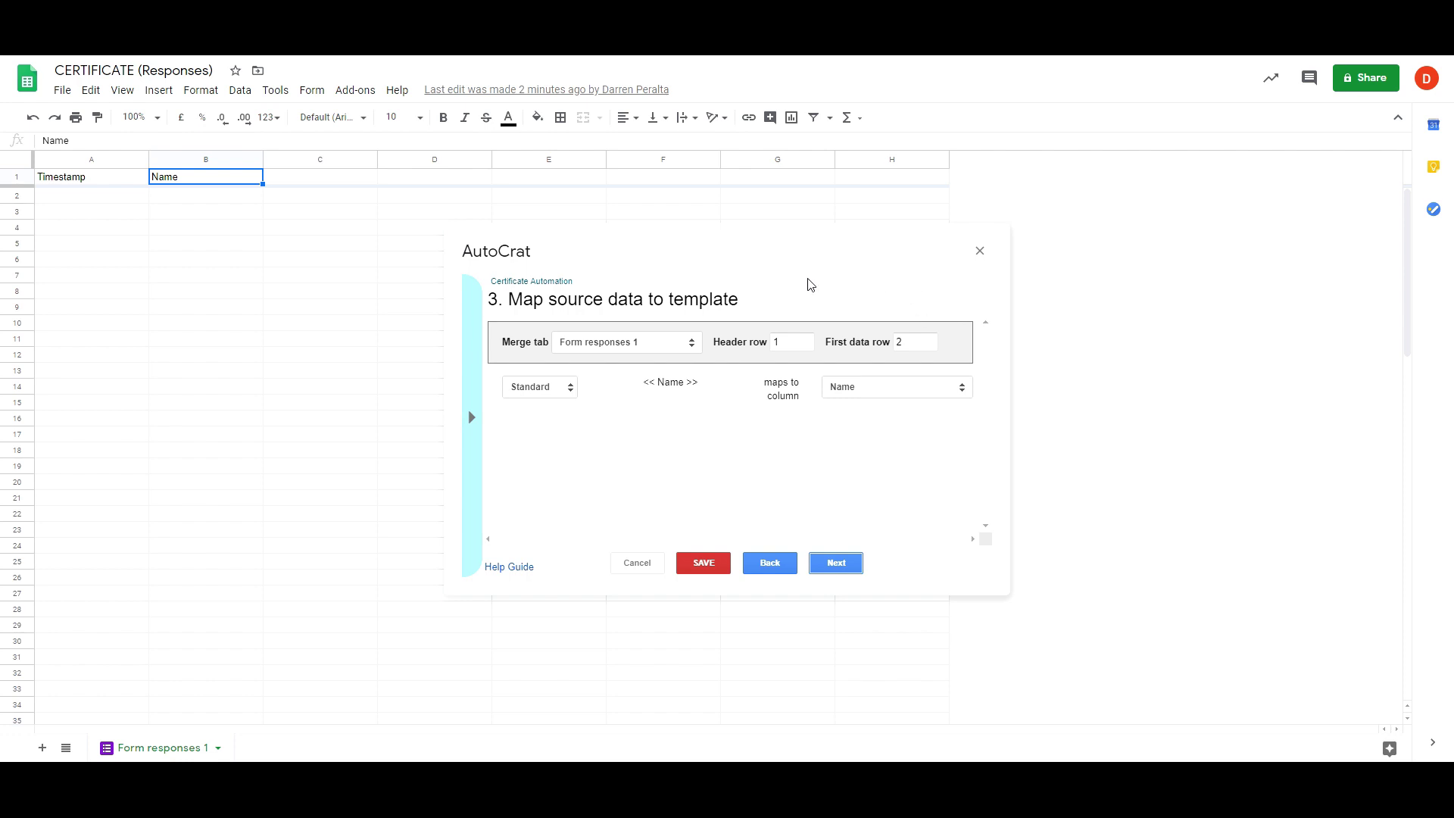
# - Confirm the << Name >> tag maps to the Name column and proceed to file settings
pyautogui.click(882, 387)
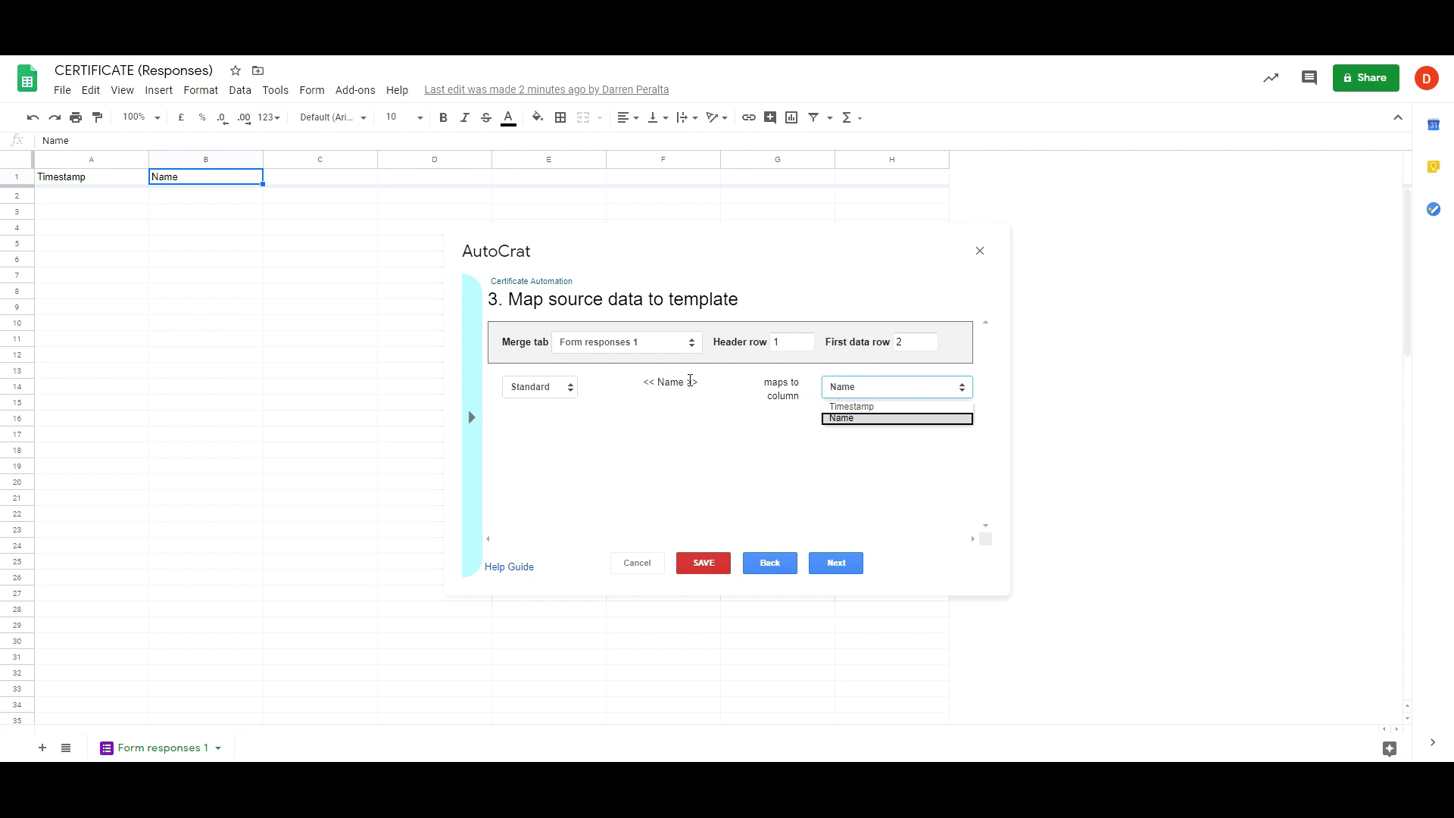
pyautogui.moveTo(690, 381)
pyautogui.mouseDown()
pyautogui.moveTo(647, 381)
pyautogui.moveTo(701, 388)
pyautogui.mouseUp()
pyautogui.click(682, 380)
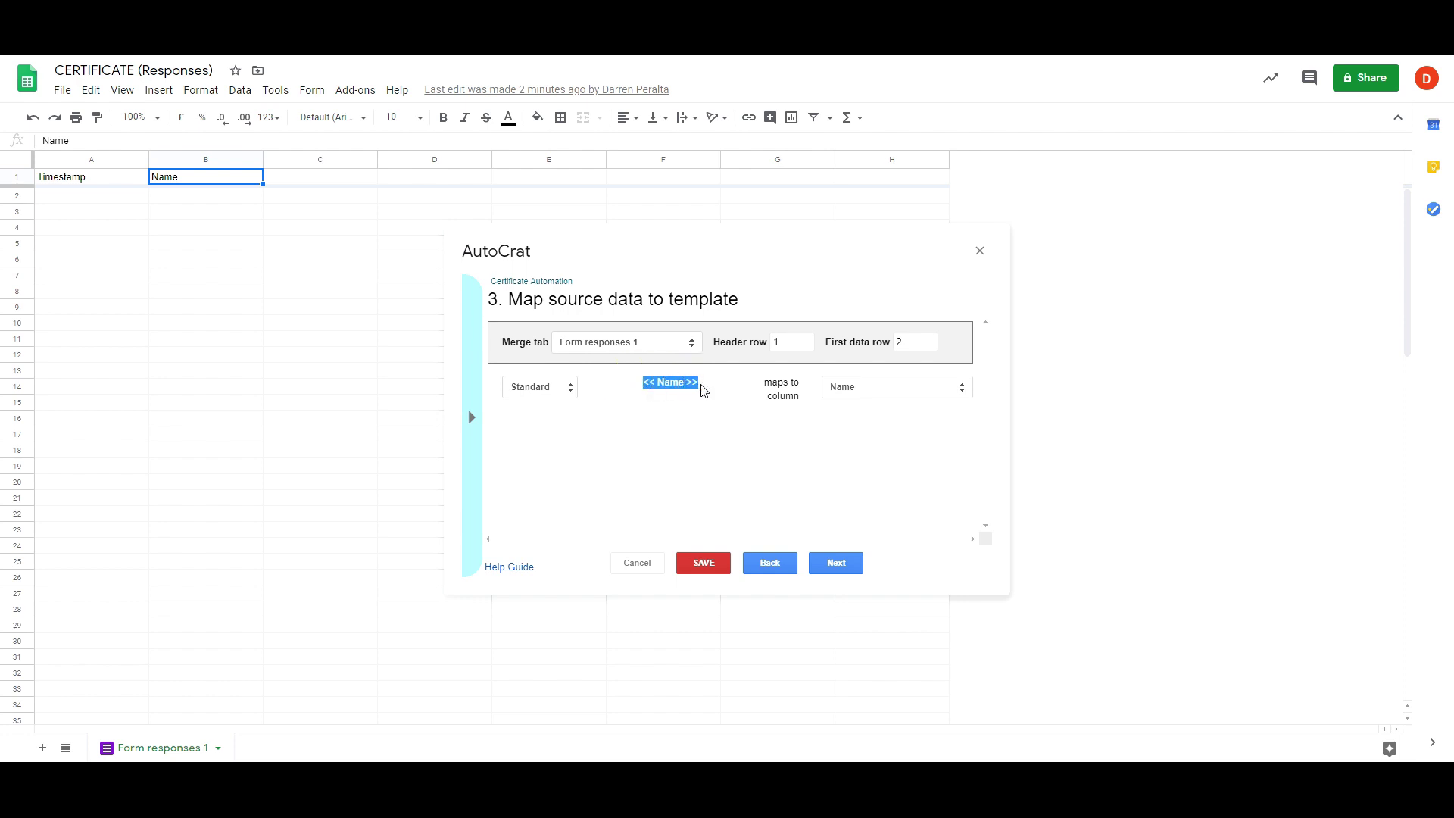
pyautogui.click(850, 389)
pyautogui.click(854, 419)
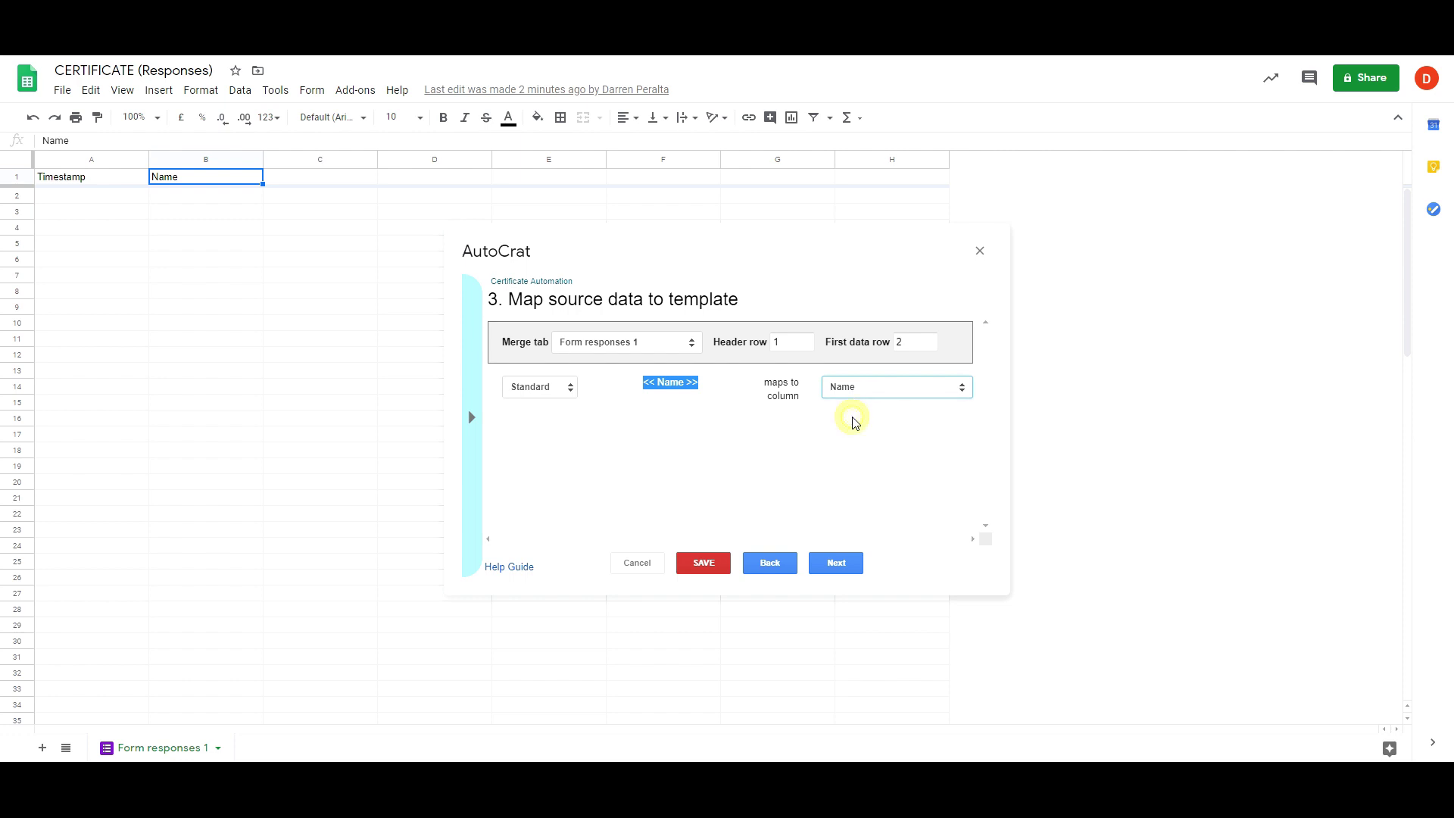
pyautogui.click(699, 383)
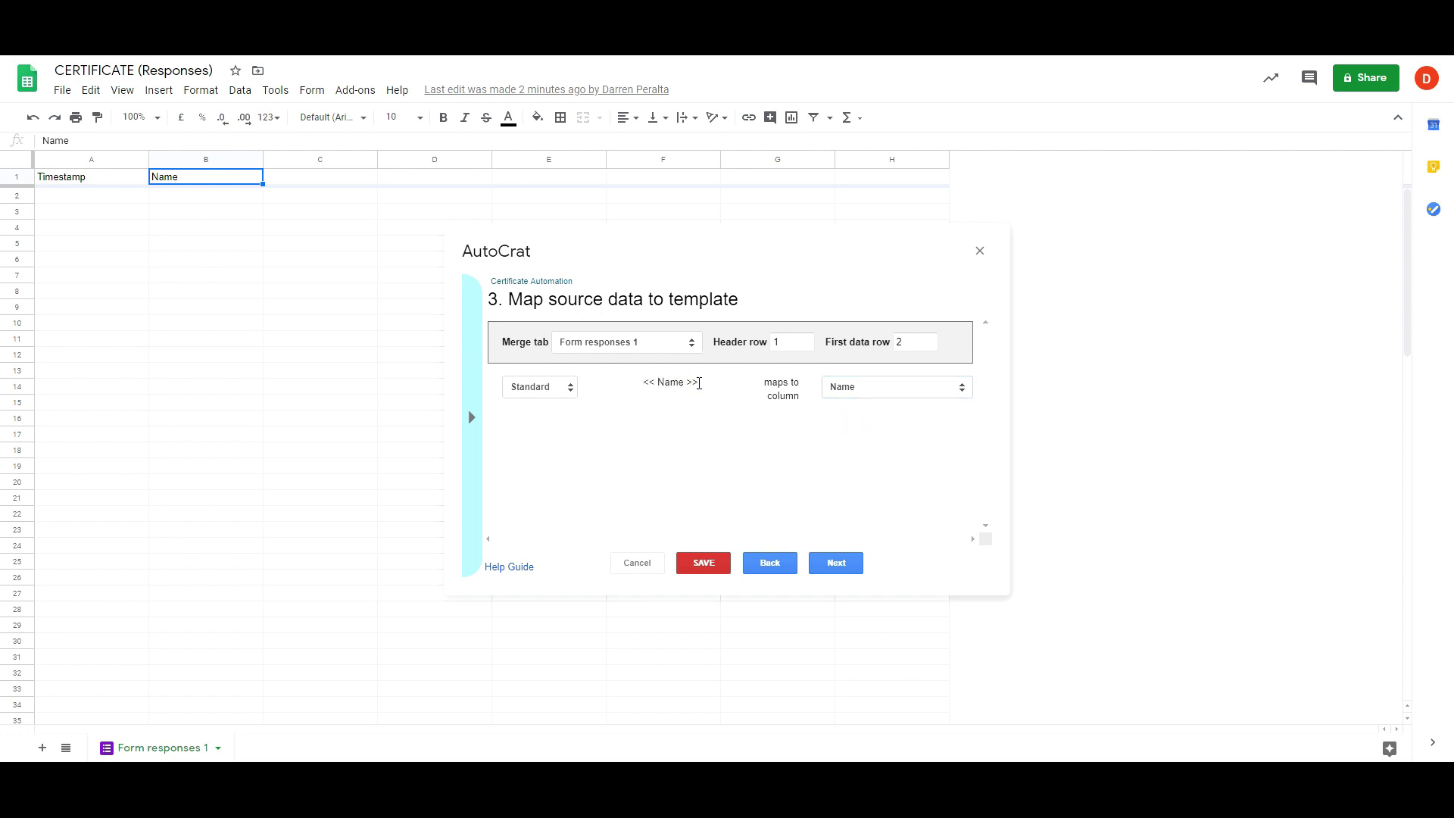
pyautogui.moveTo(697, 384); pyautogui.dragTo(644, 381)
pyautogui.click(843, 393)
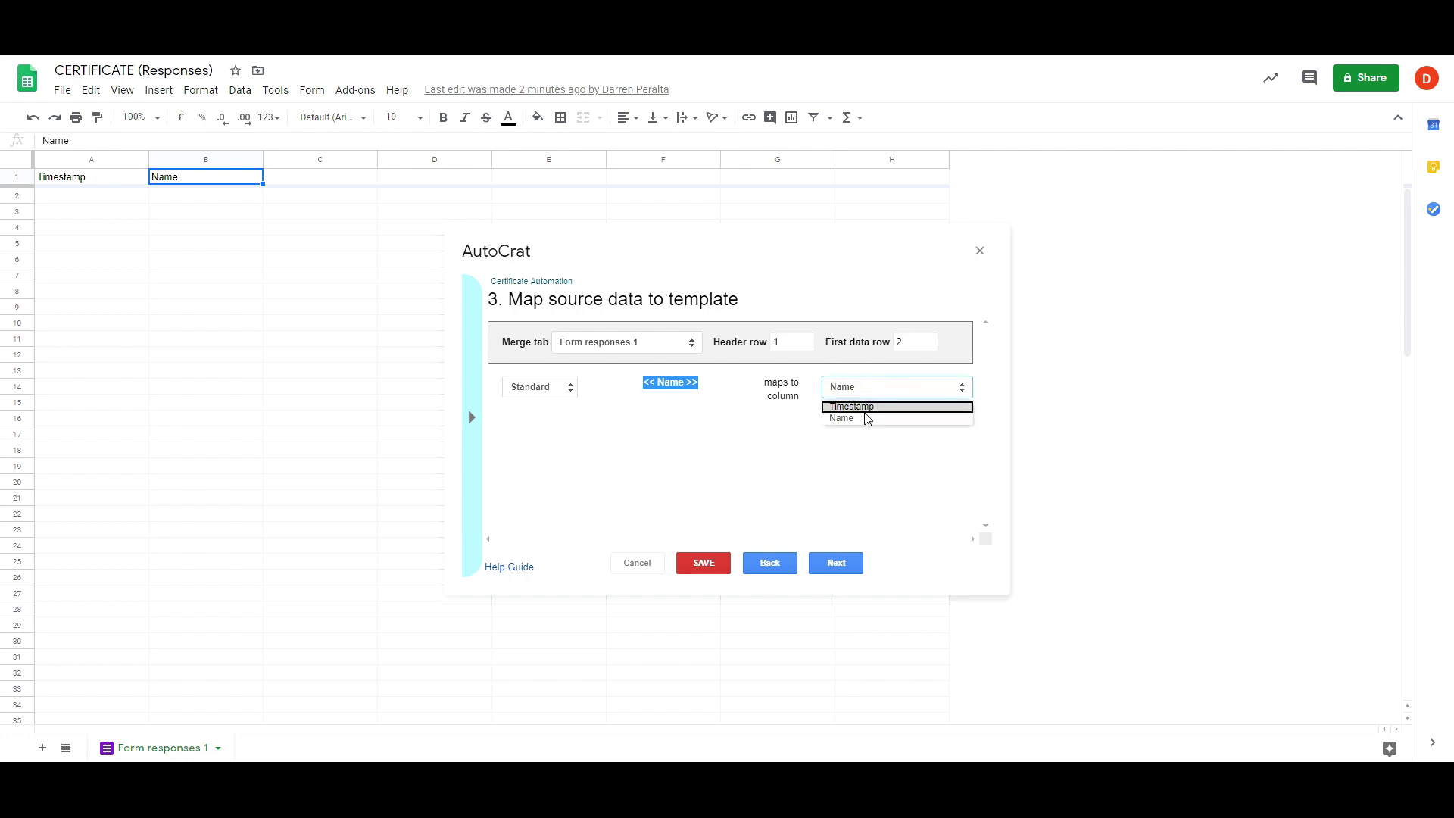
pyautogui.click(866, 420)
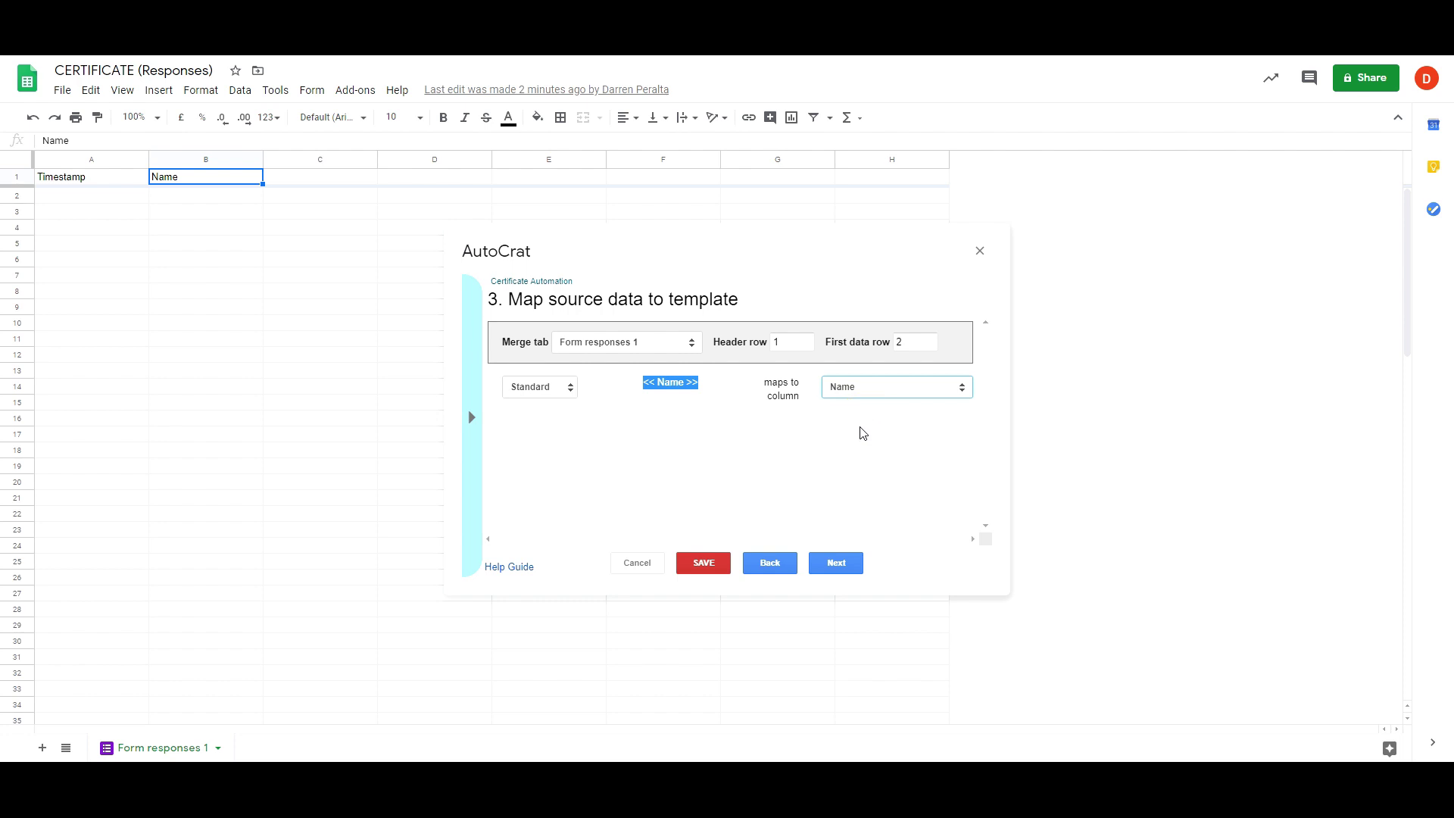
pyautogui.click(871, 389)
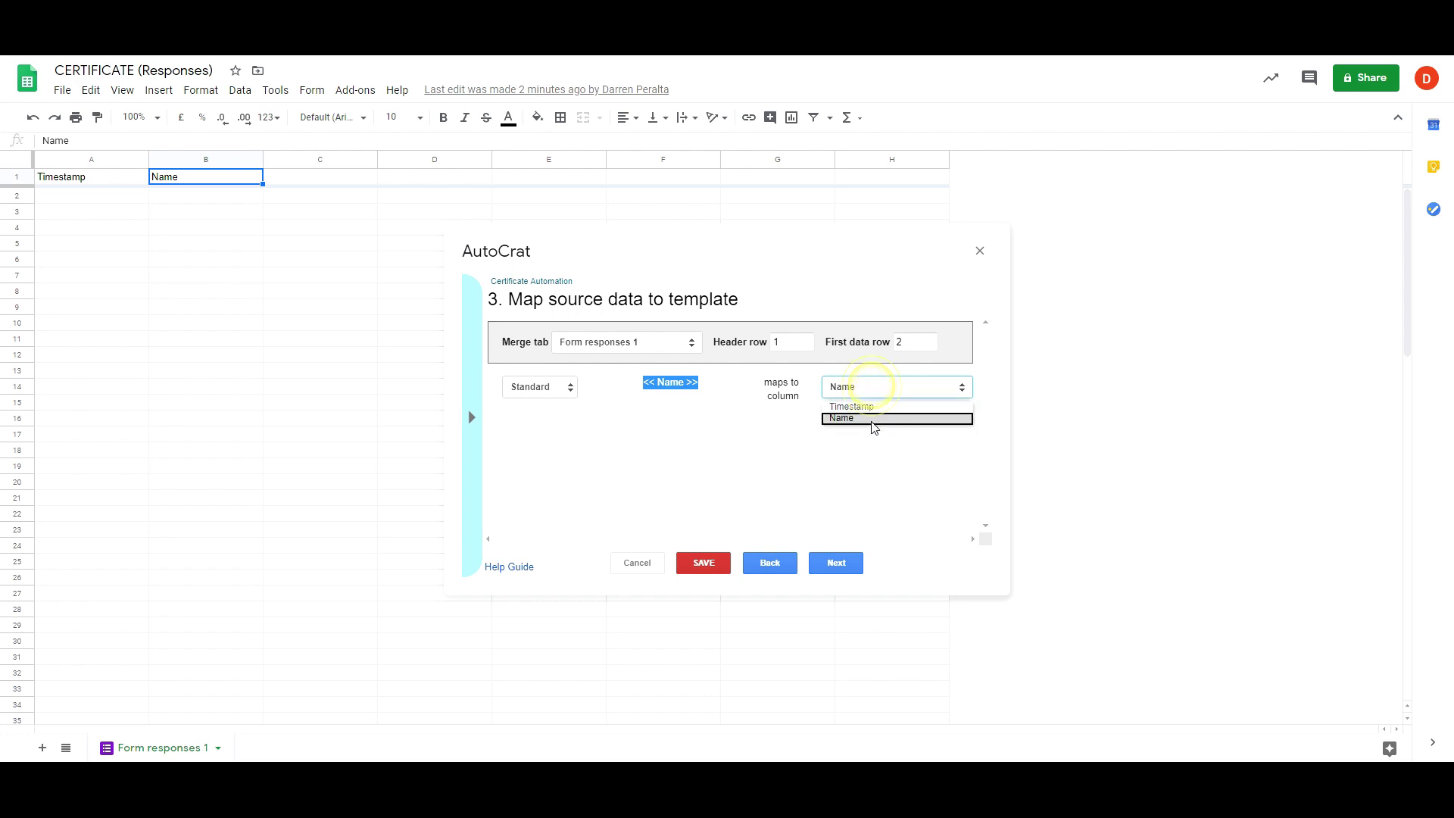
pyautogui.click(871, 420)
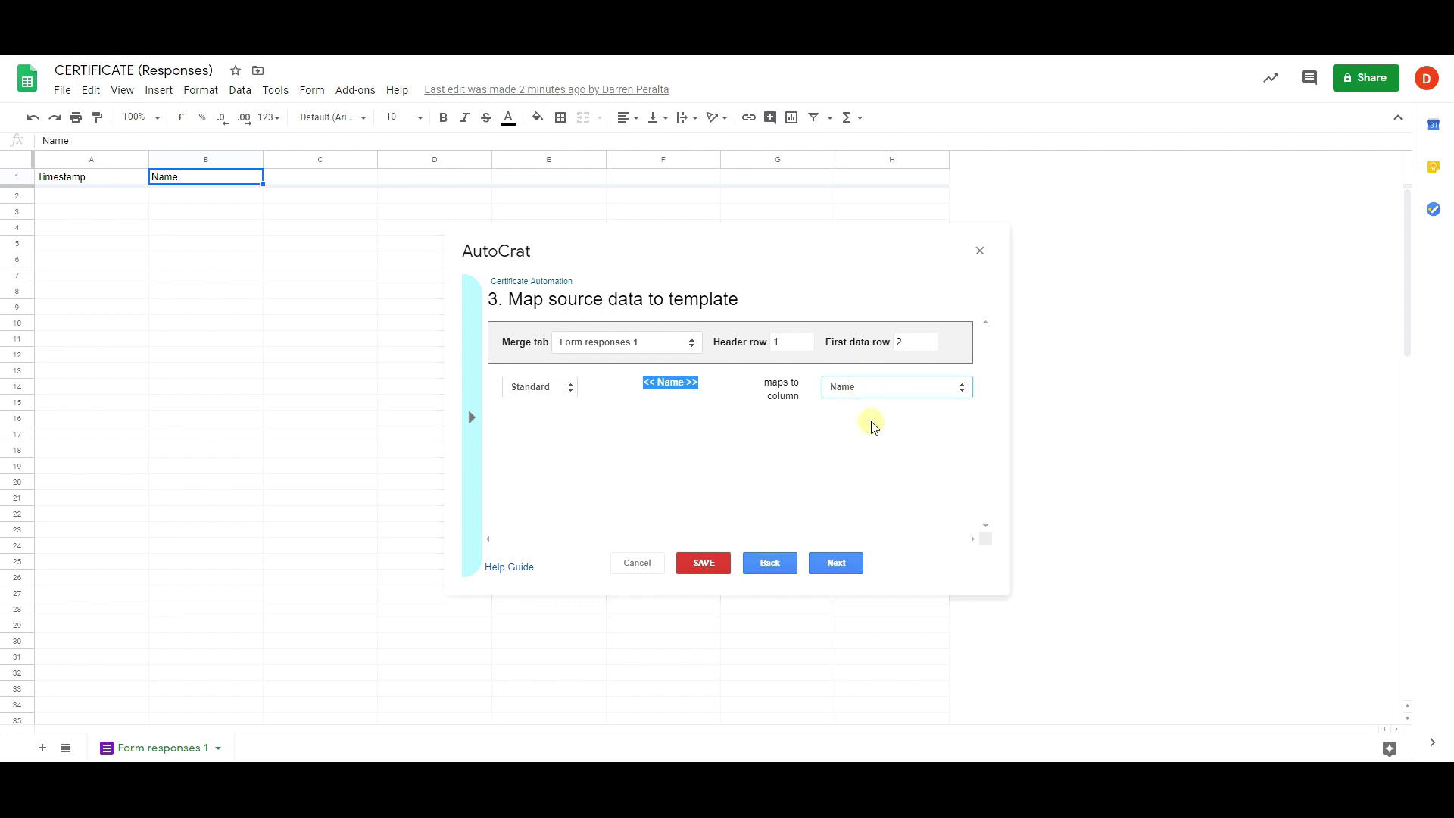
pyautogui.click(712, 475)
pyautogui.click(840, 563)
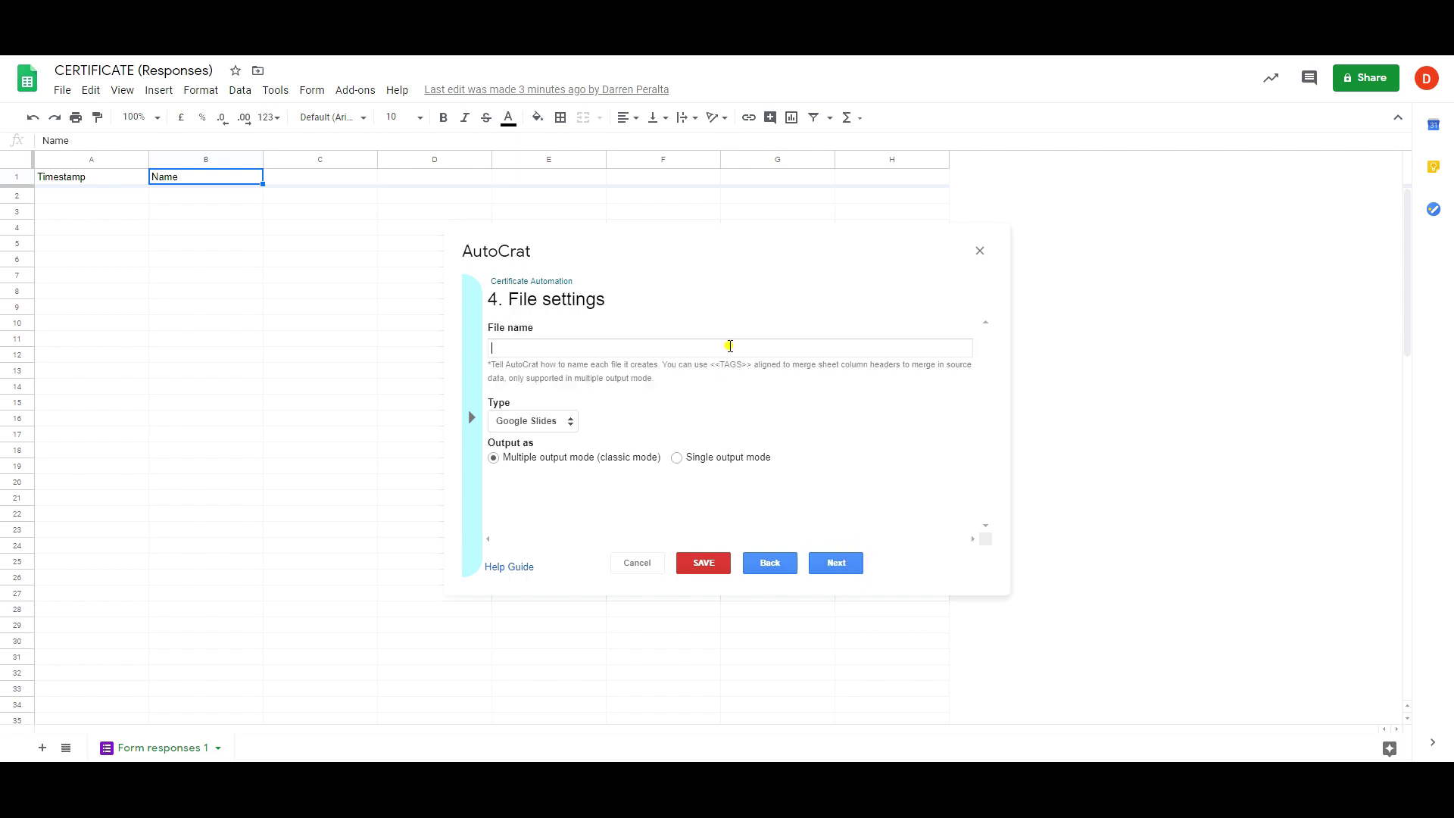
# - Enter '<<Name>> - Certificate' as the output file name
pyautogui.click(728, 346)
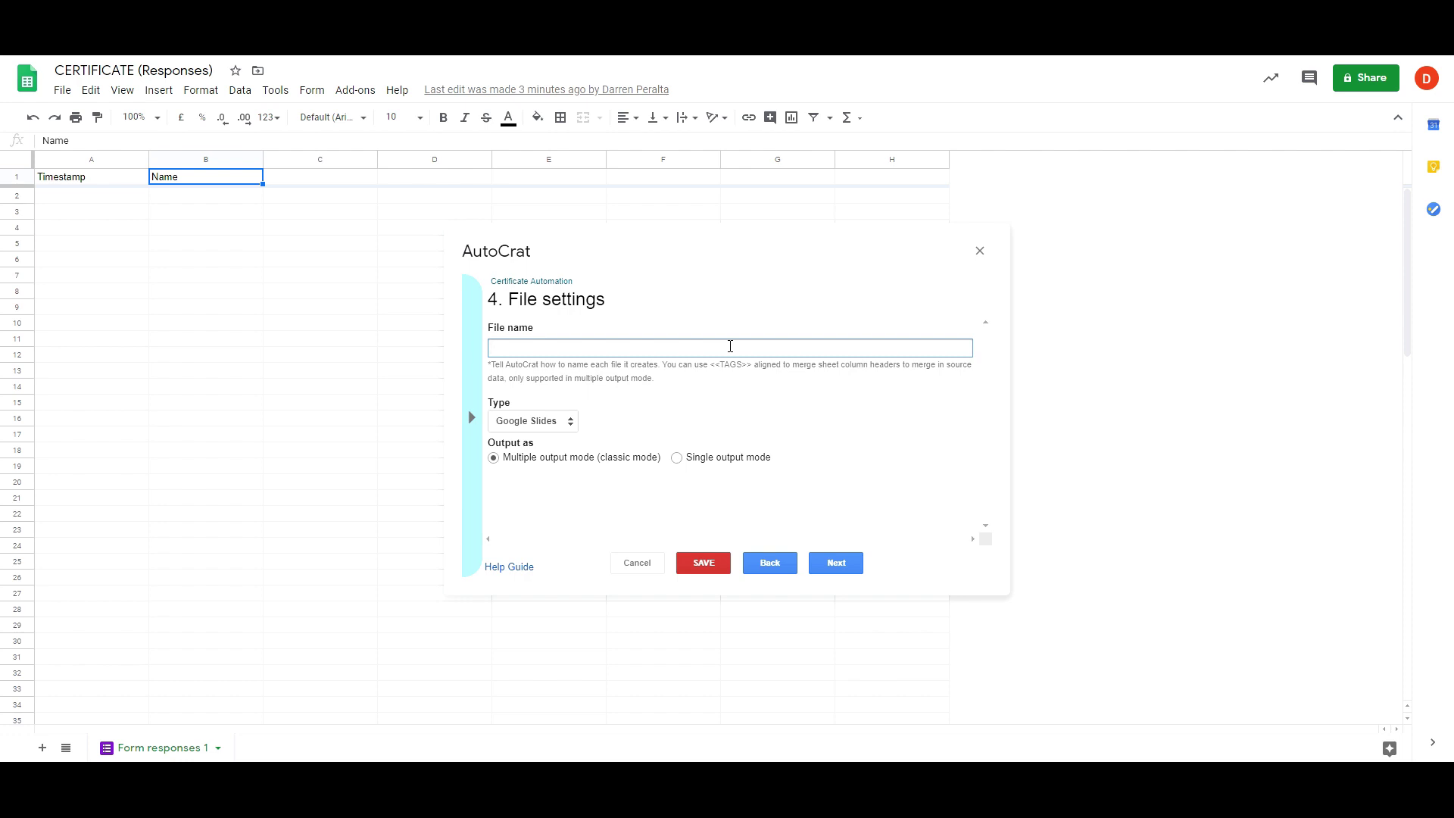
pyautogui.write('<<')
pyautogui.write('>>')
pyautogui.write('Name')
pyautogui.write('Certificat')
pyautogui.write('e')
# - Switch the output type to PDF and keep Multiple output mode, one file per response
pyautogui.click(566, 424)
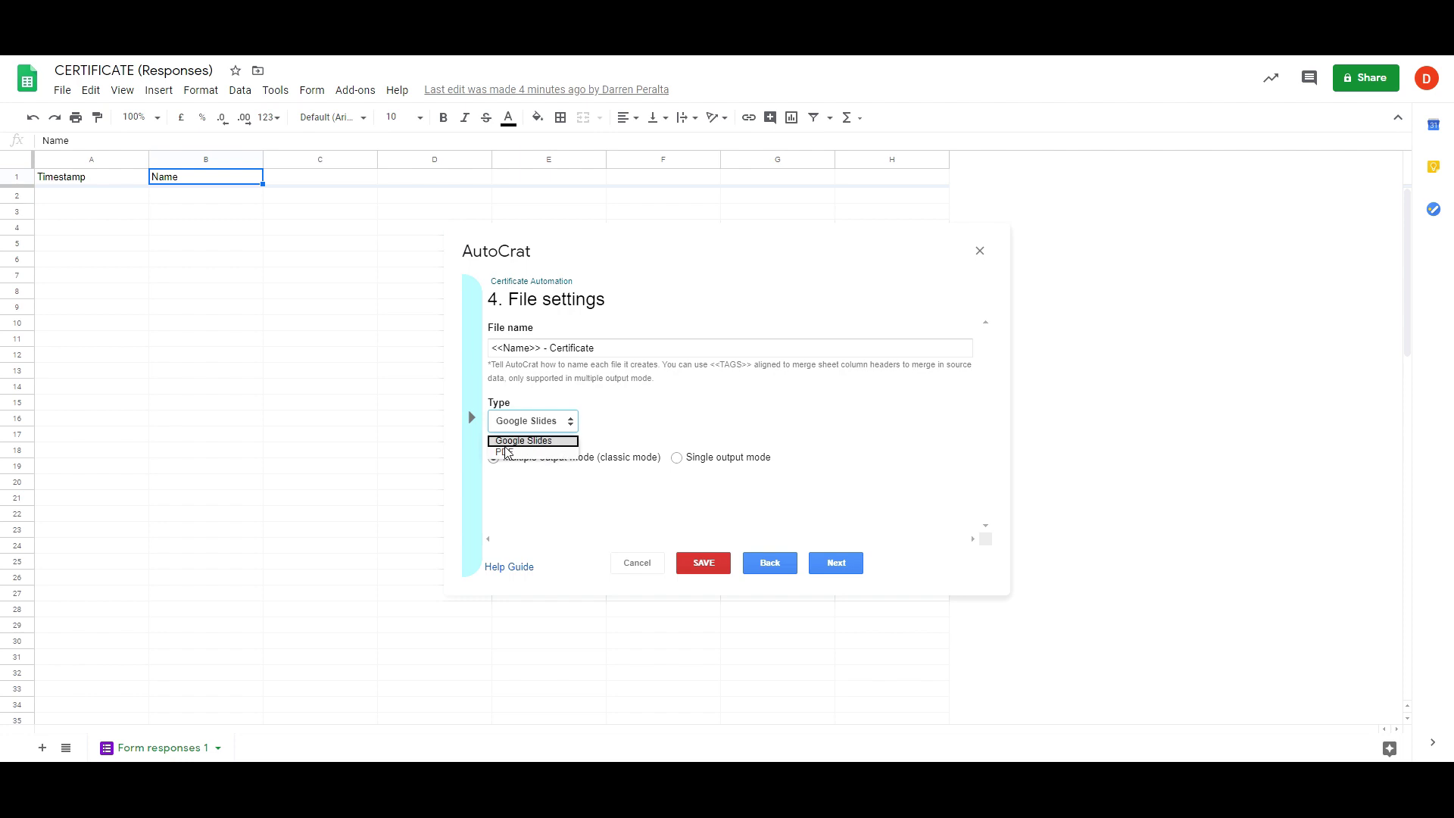
pyautogui.click(520, 454)
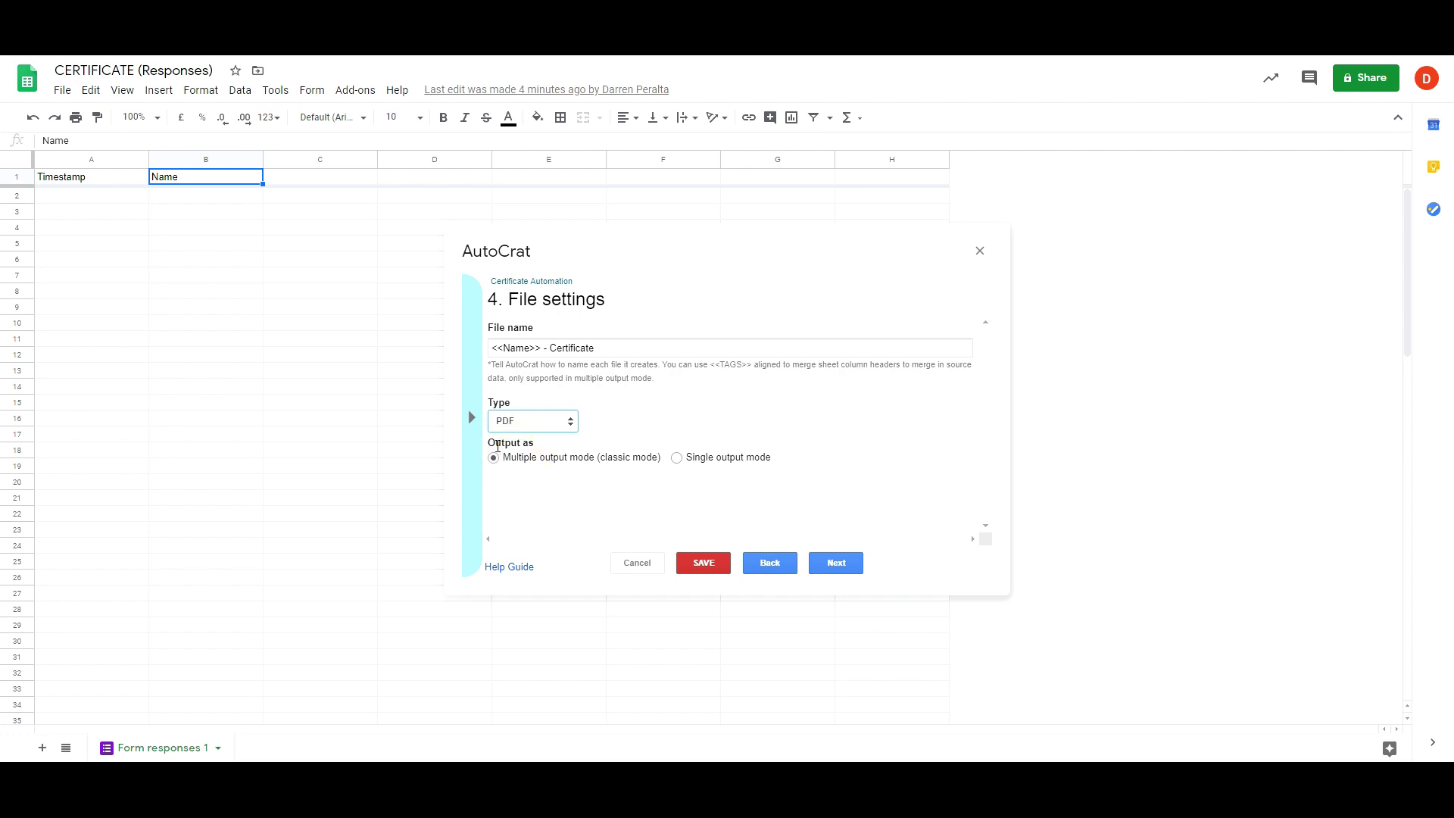
pyautogui.moveTo(490, 442); pyautogui.dragTo(557, 451)
pyautogui.click(493, 457)
# - Advance to the destination-folder step and look inside the Template folder in Drive
pyautogui.click(836, 563)
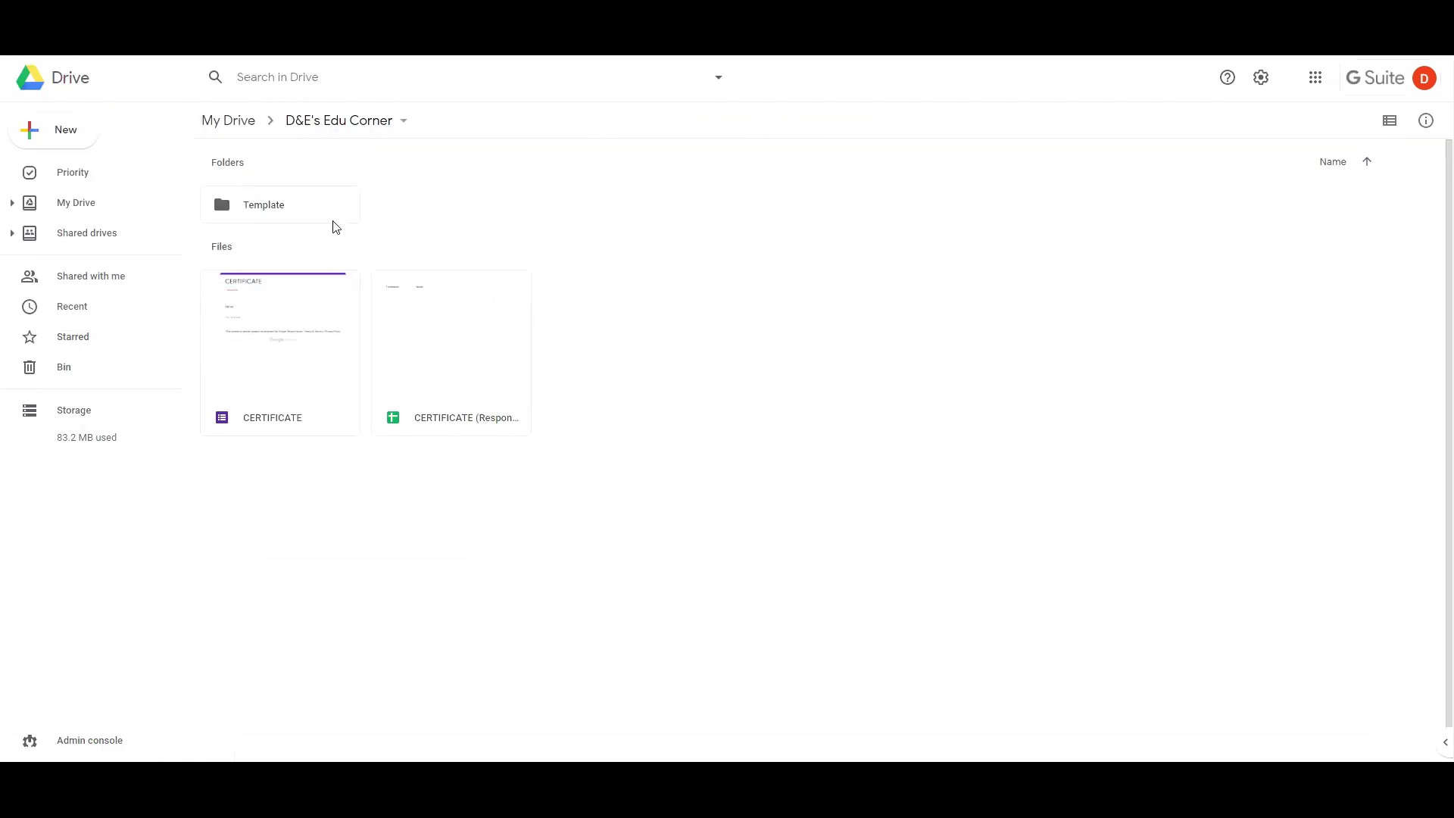
pyautogui.doubleClick(334, 221)
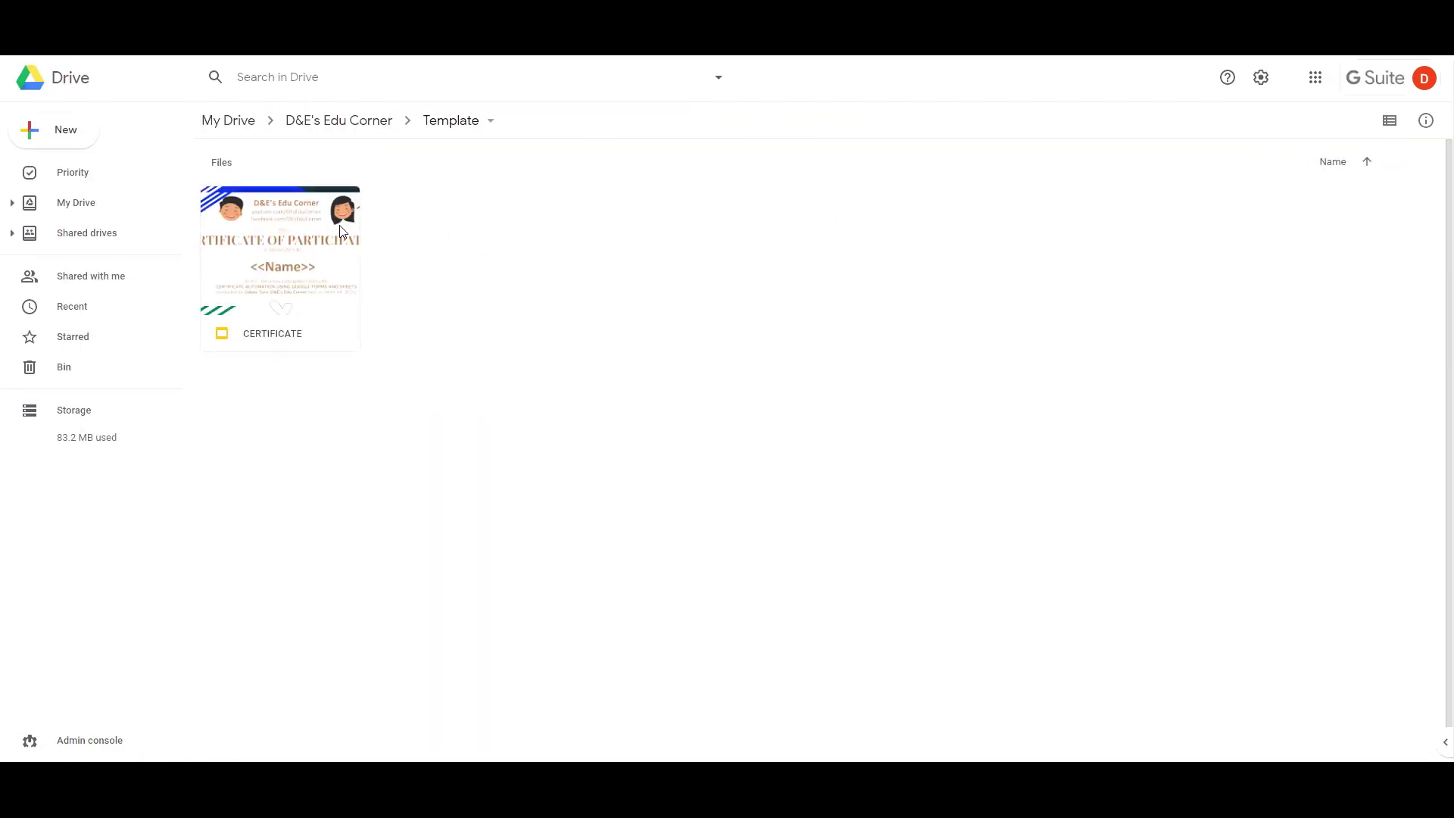
pyautogui.click(447, 237)
pyautogui.click(551, 269)
# - In D&E's Edu Corner, create a new folder named Certificate
pyautogui.click(343, 123)
pyautogui.rightClick(592, 199)
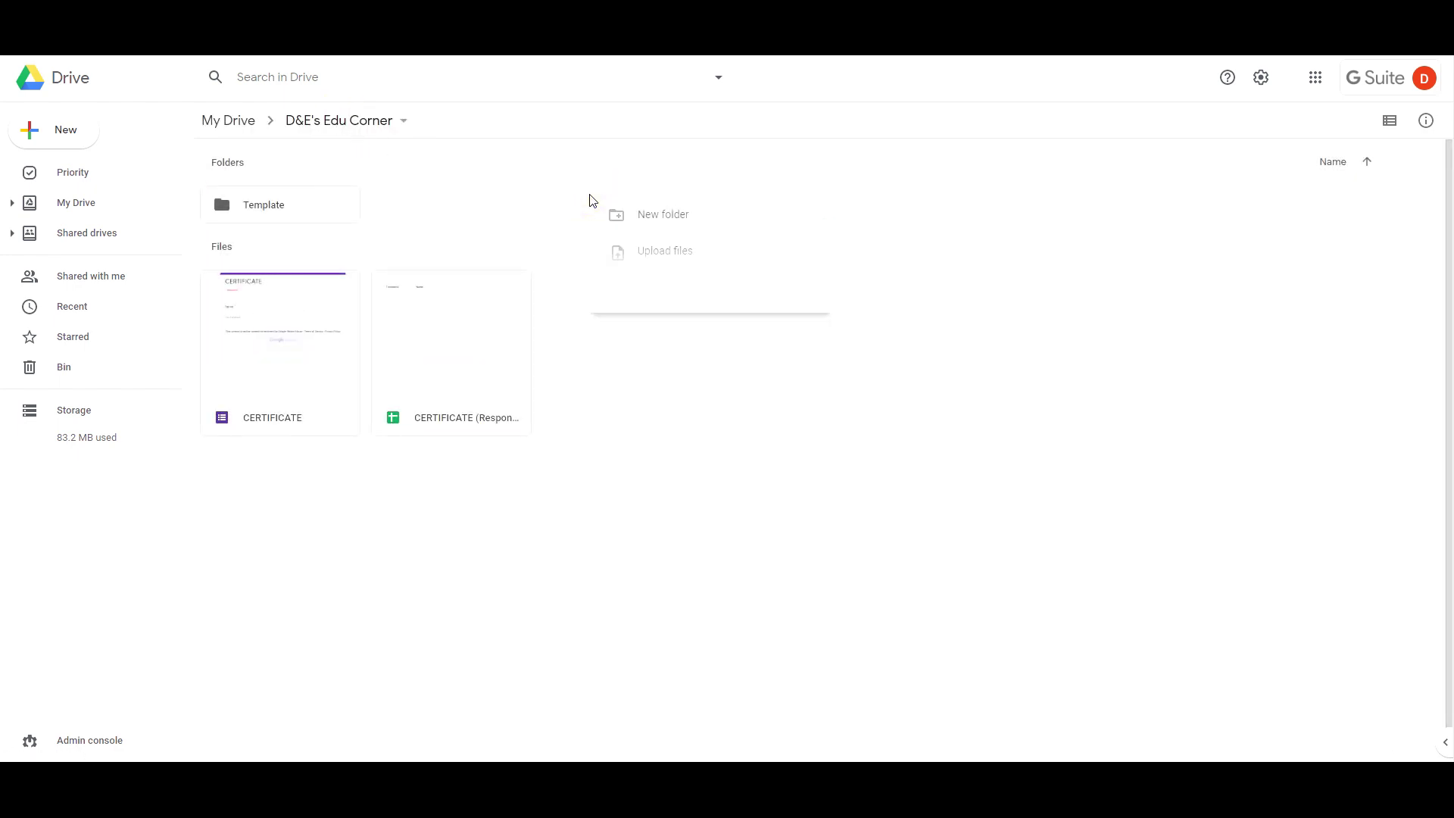
pyautogui.click(555, 185)
pyautogui.click(78, 135)
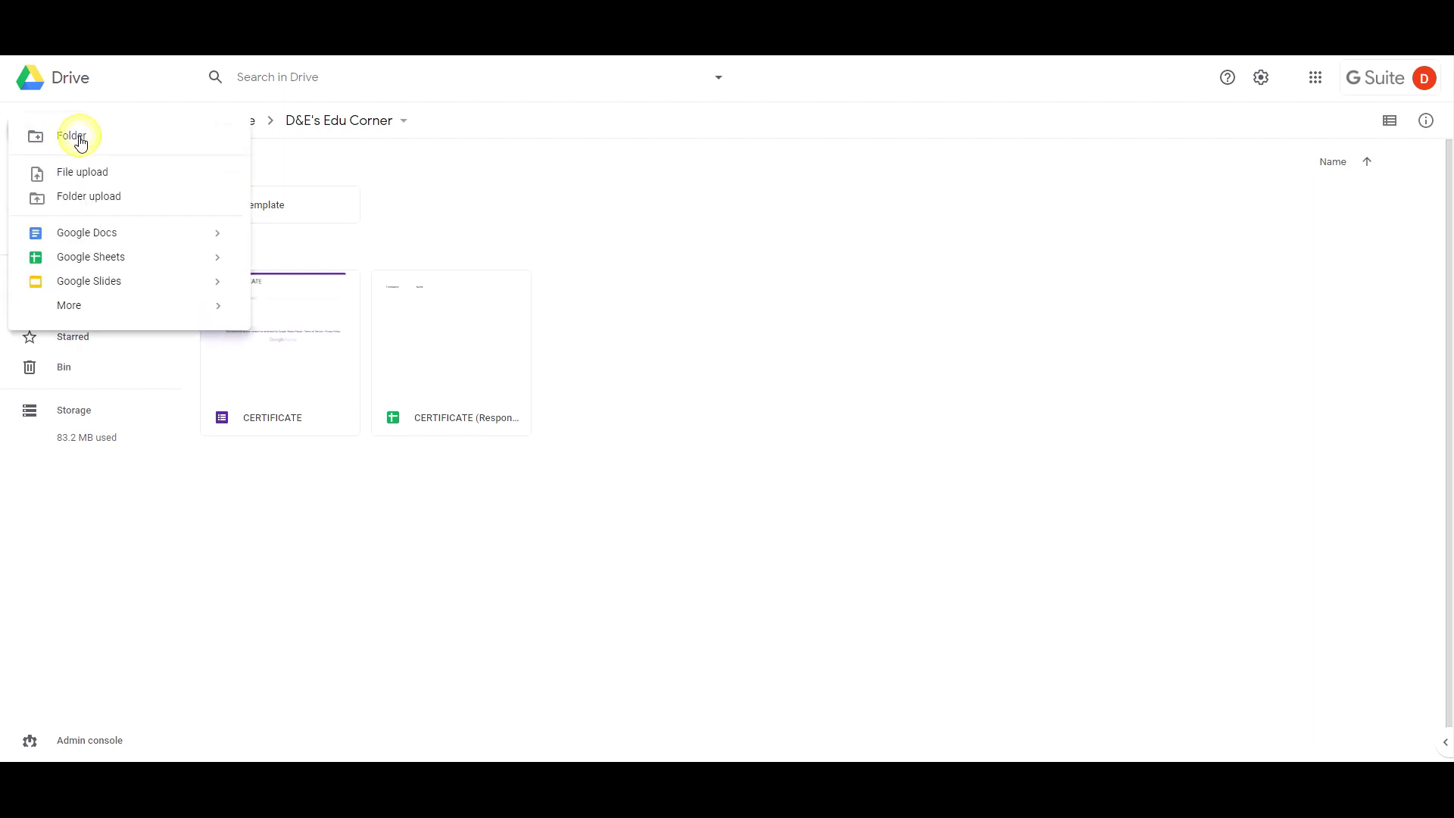
pyautogui.click(81, 141)
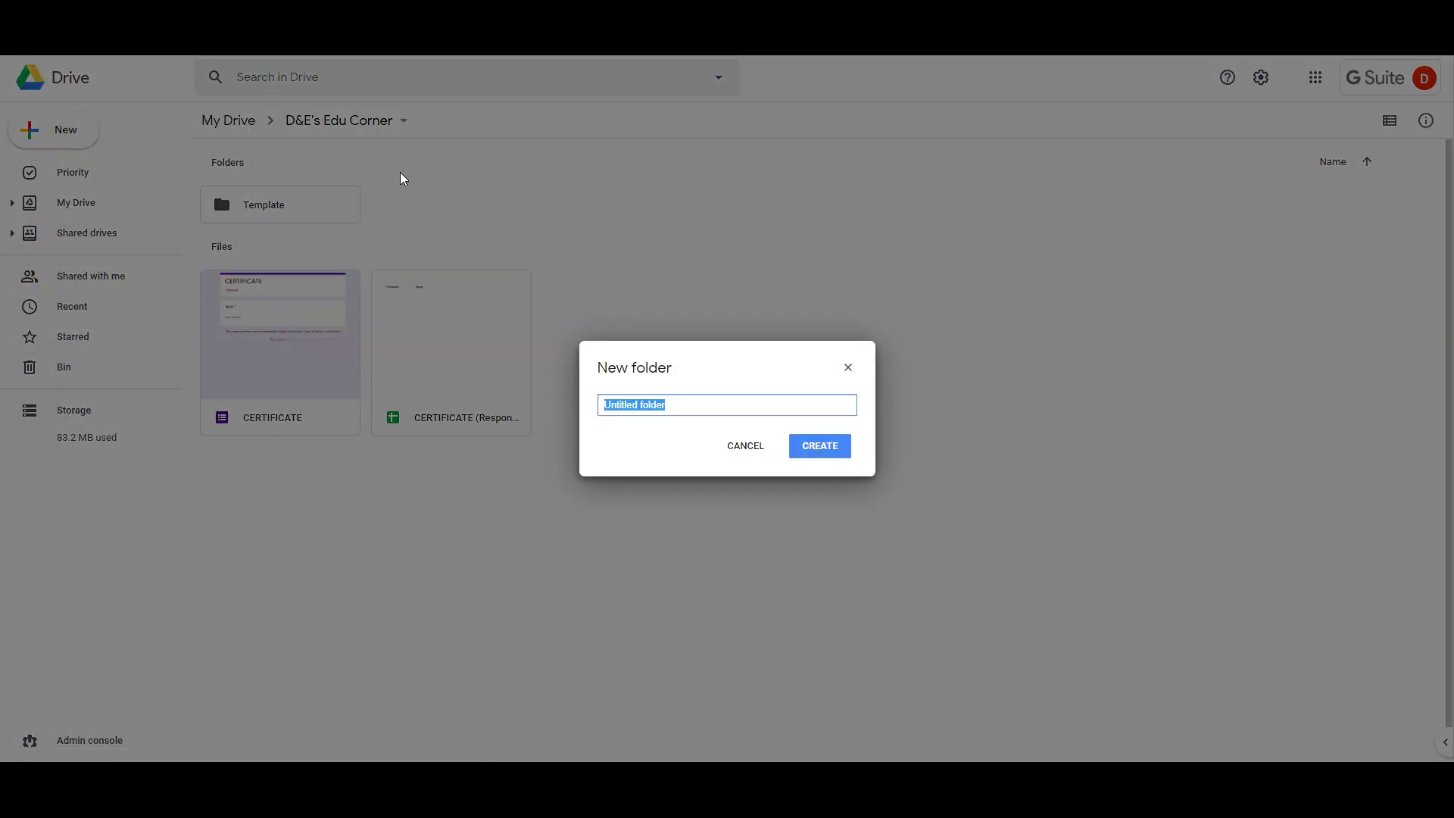
pyautogui.write('Certificate')
pyautogui.click(833, 456)
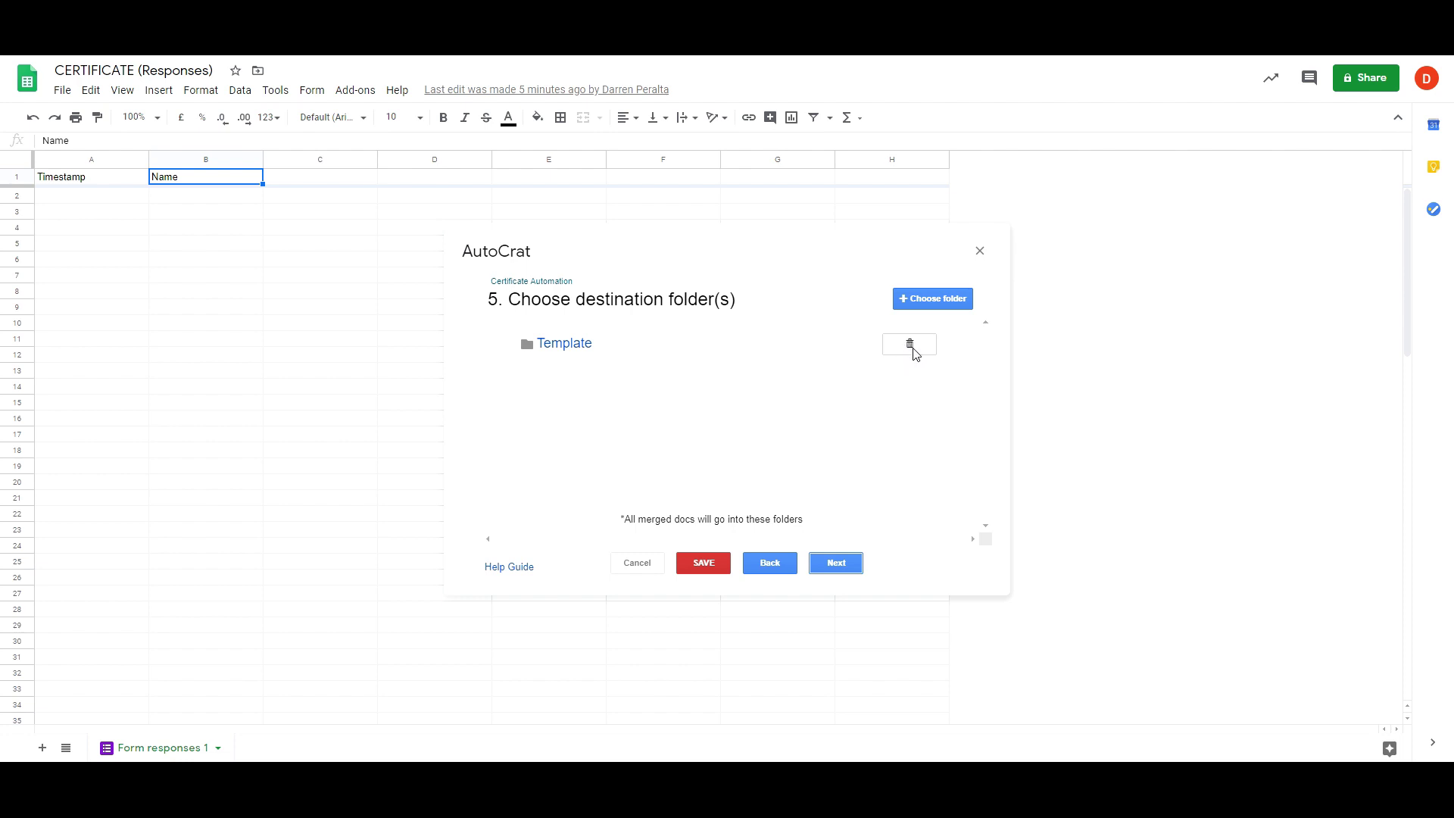
# - Replace Template with the Certificate folder as the sole destination, then continue
pyautogui.click(909, 345)
pyautogui.click(953, 405)
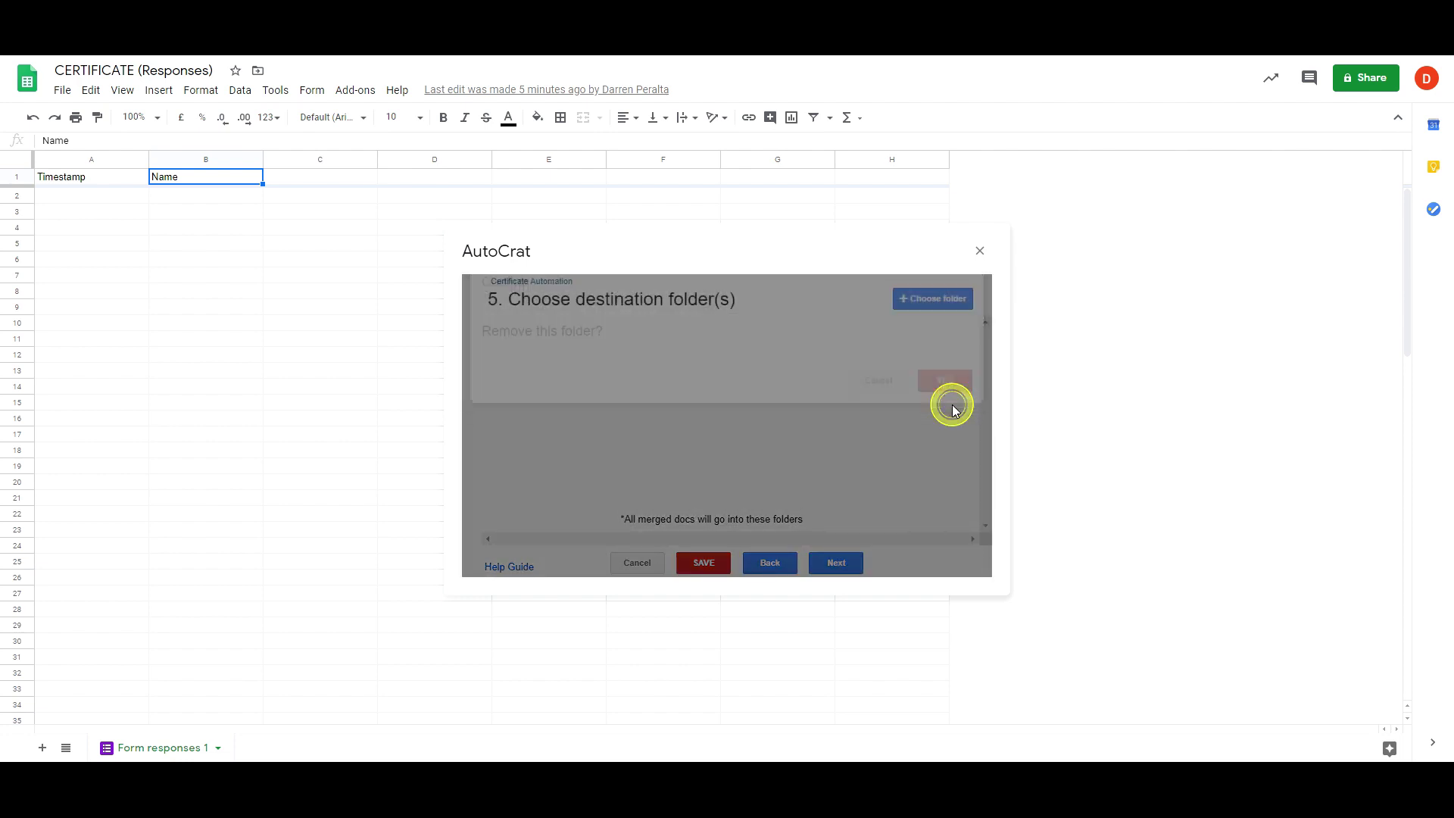
pyautogui.click(934, 302)
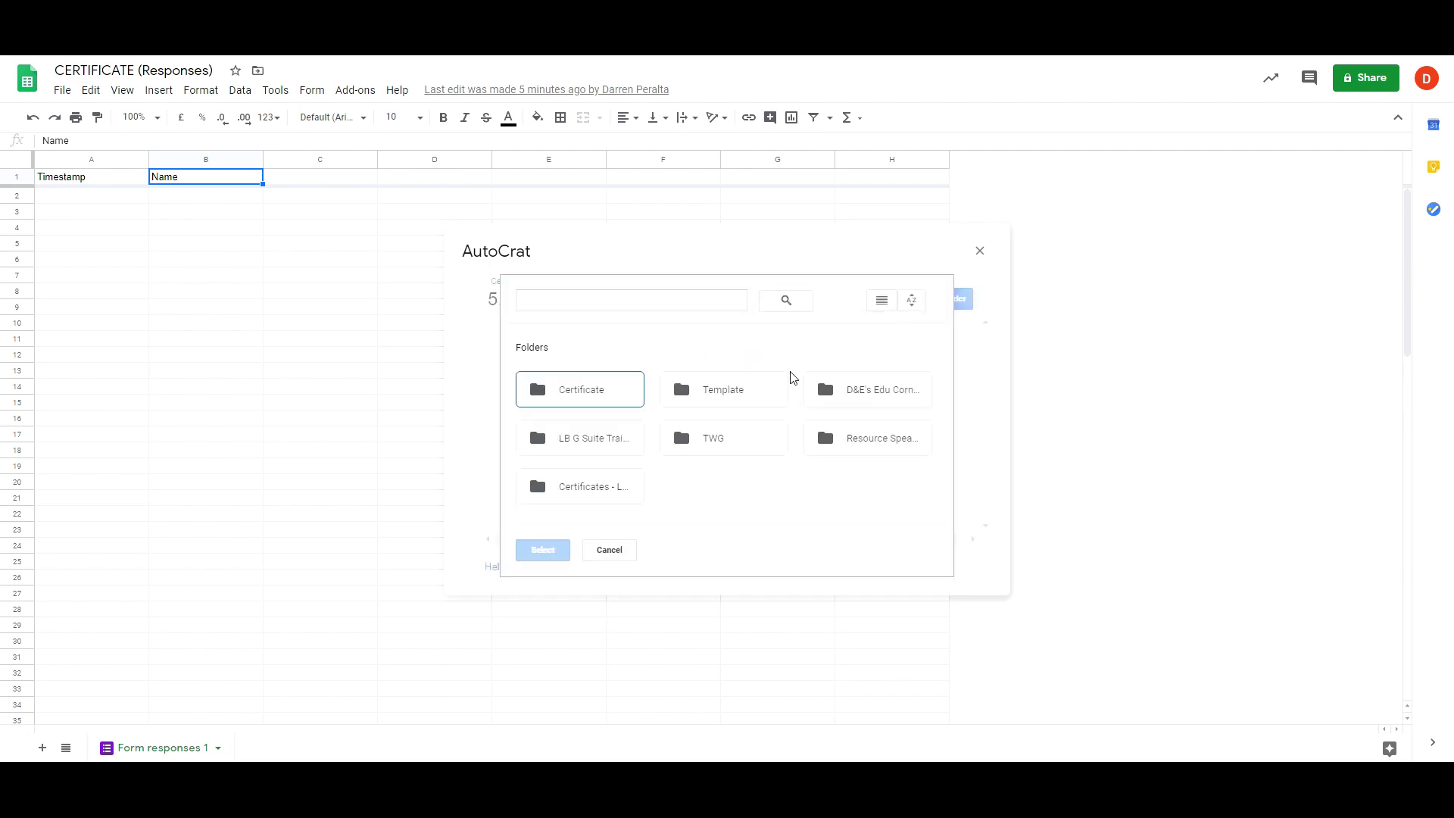
pyautogui.click(724, 501)
pyautogui.click(616, 391)
pyautogui.click(540, 548)
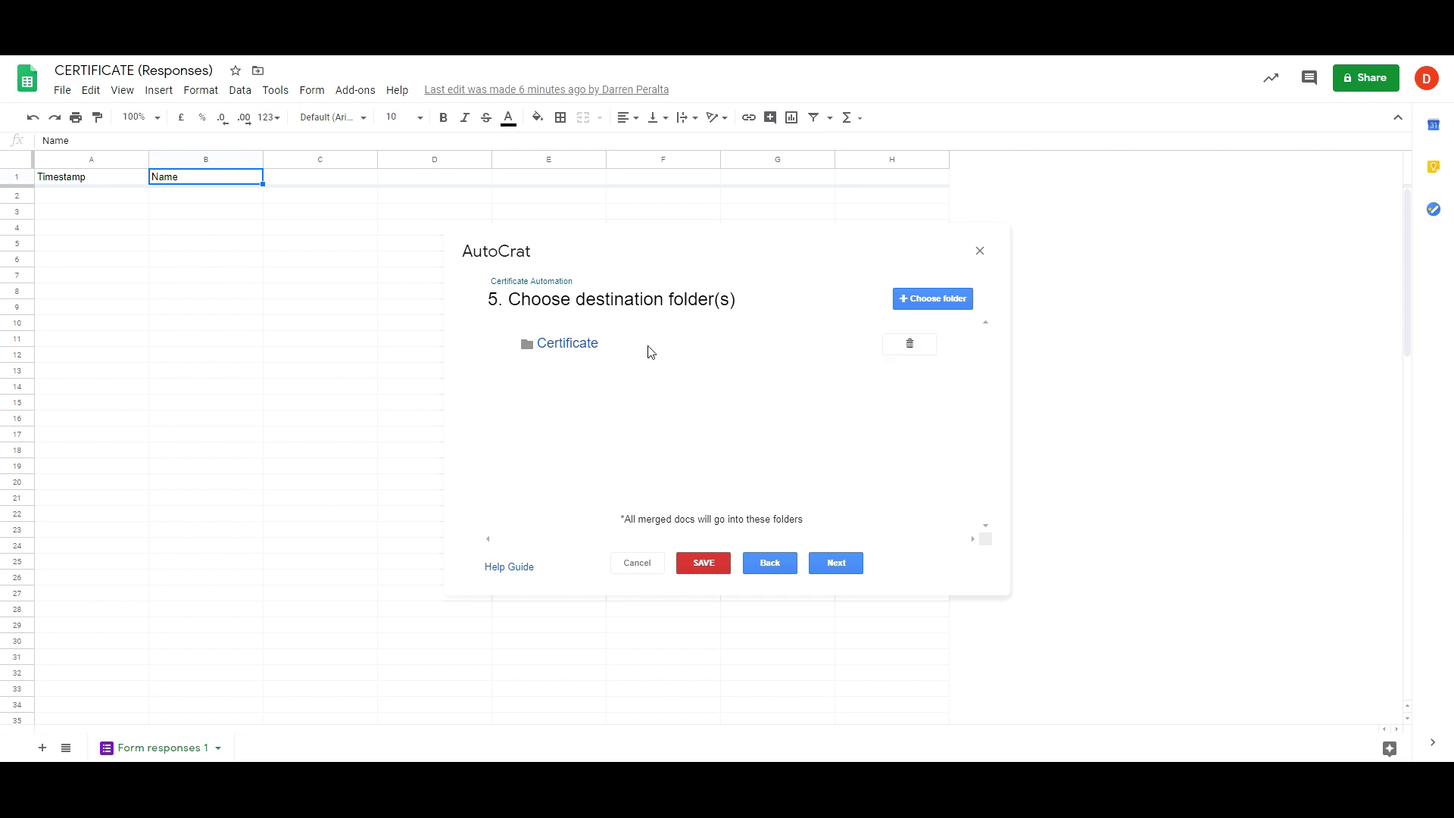
pyautogui.click(842, 568)
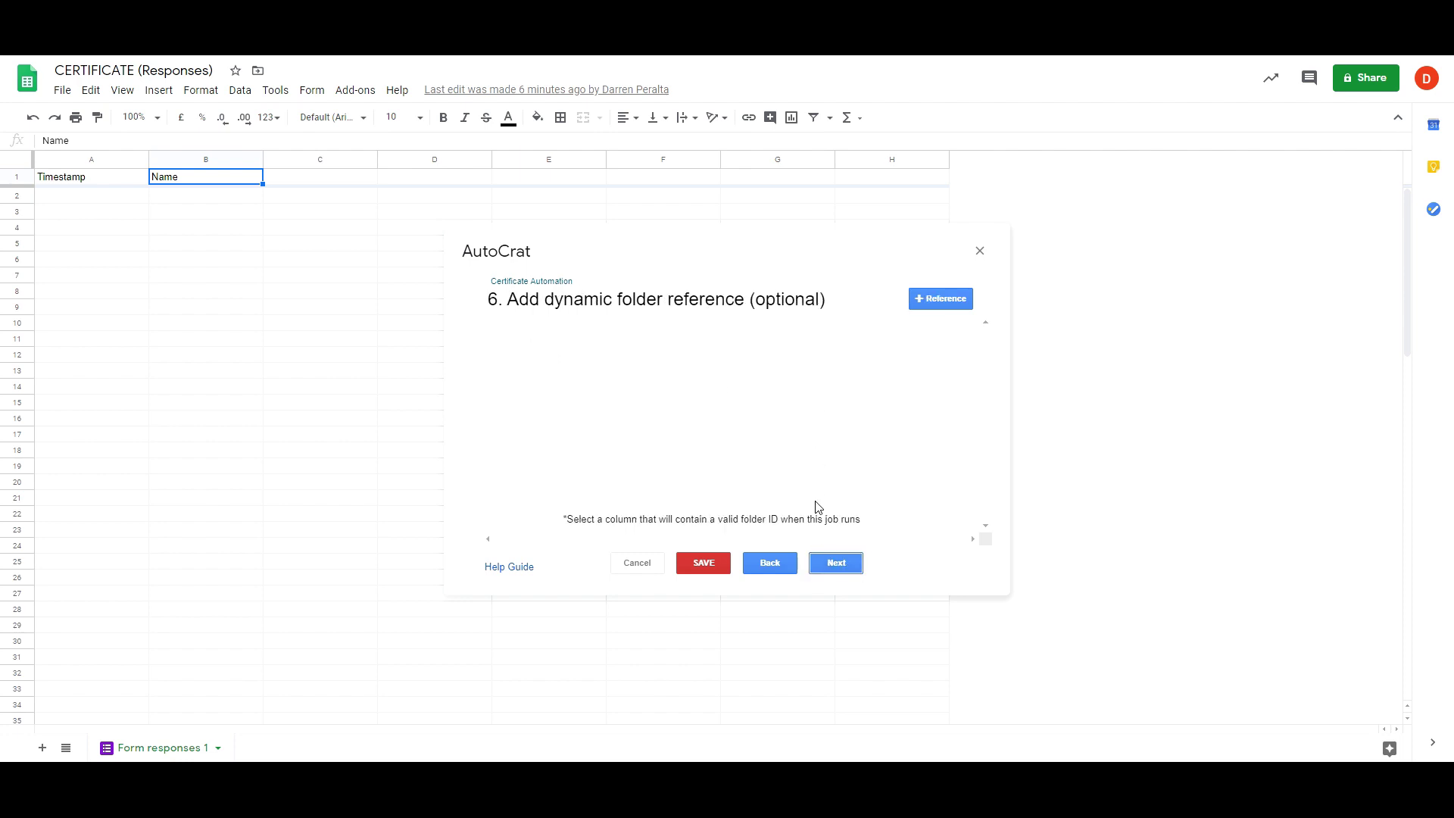
# - Skip steps 6 and 7, dynamic folder reference and merge condition, to reach step 8
pyautogui.click(839, 572)
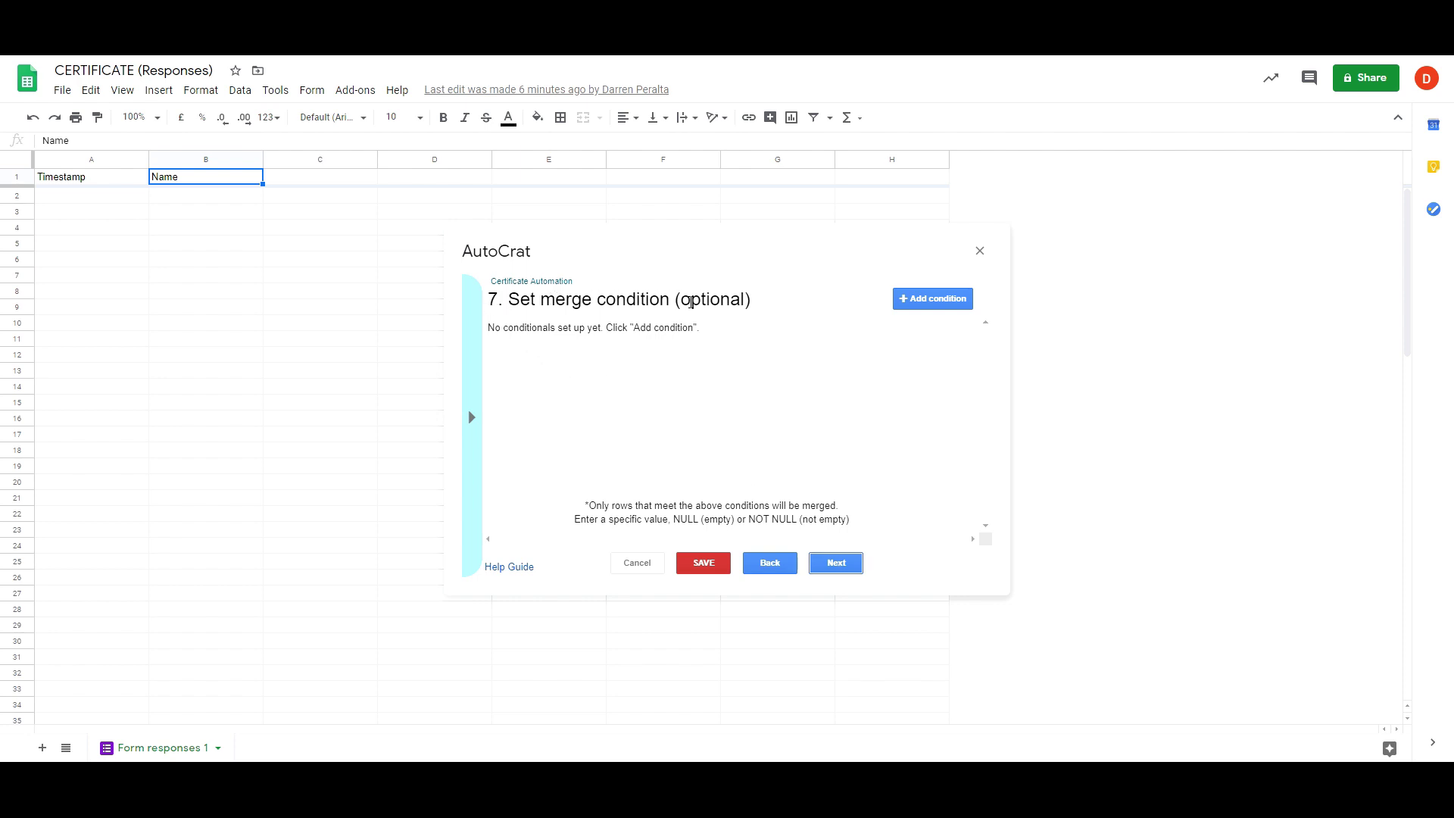
pyautogui.click(833, 565)
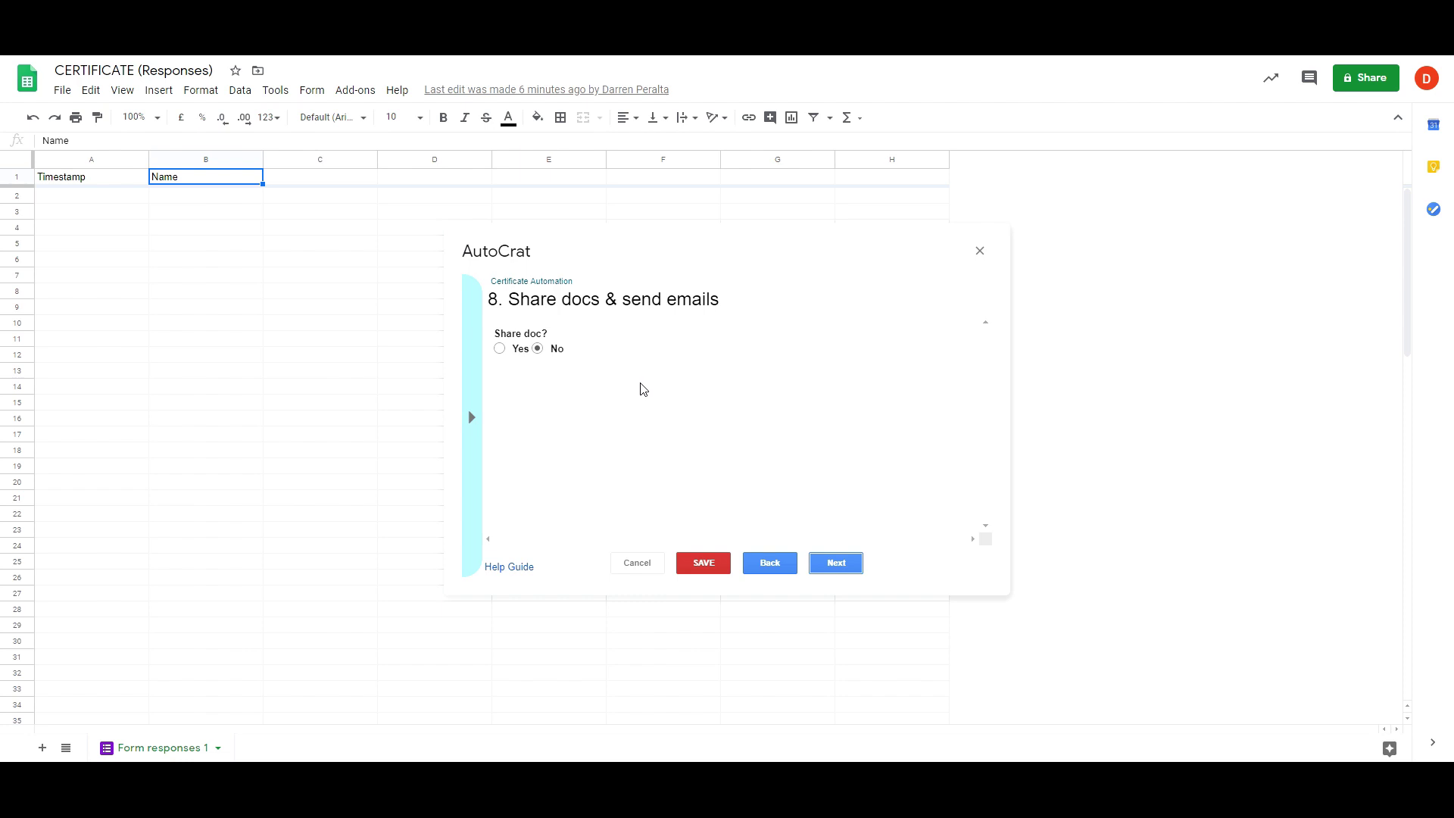
# - Set Share doc? to Yes as PDF, send from the generic no-reply address, and select the To field
pyautogui.click(501, 349)
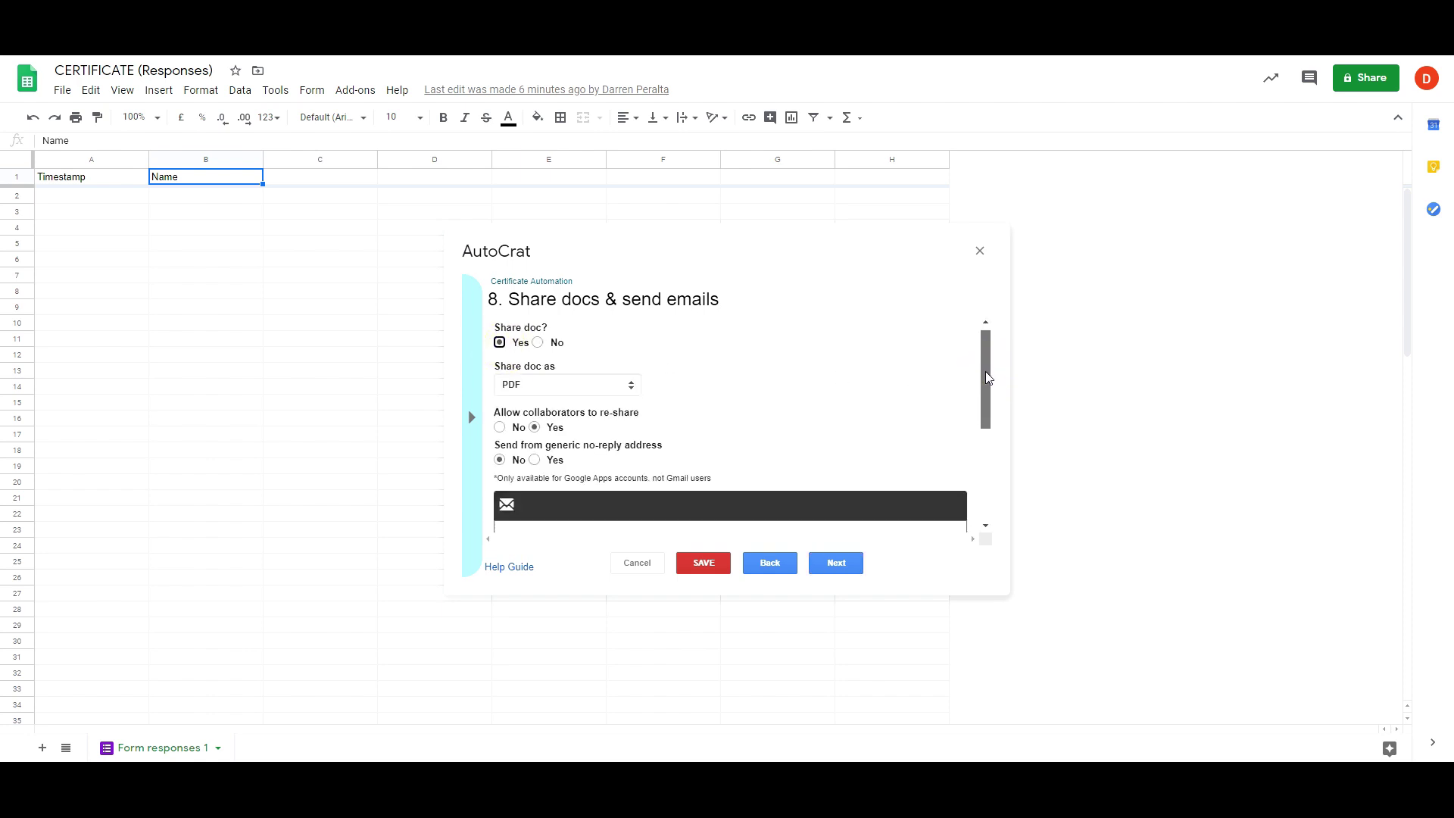
pyautogui.moveTo(988, 375); pyautogui.dragTo(988, 371)
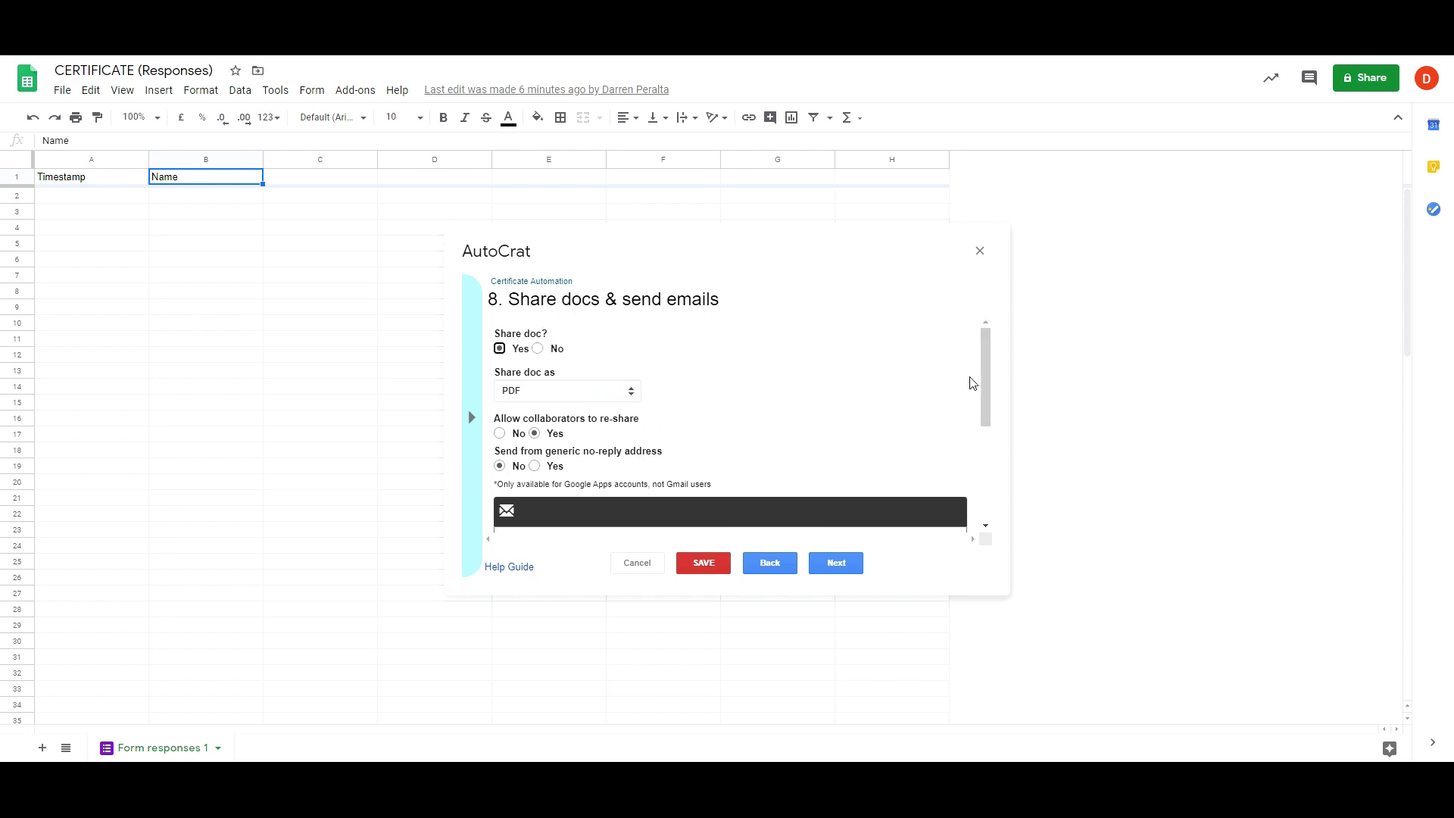
pyautogui.moveTo(976, 367); pyautogui.dragTo(977, 407)
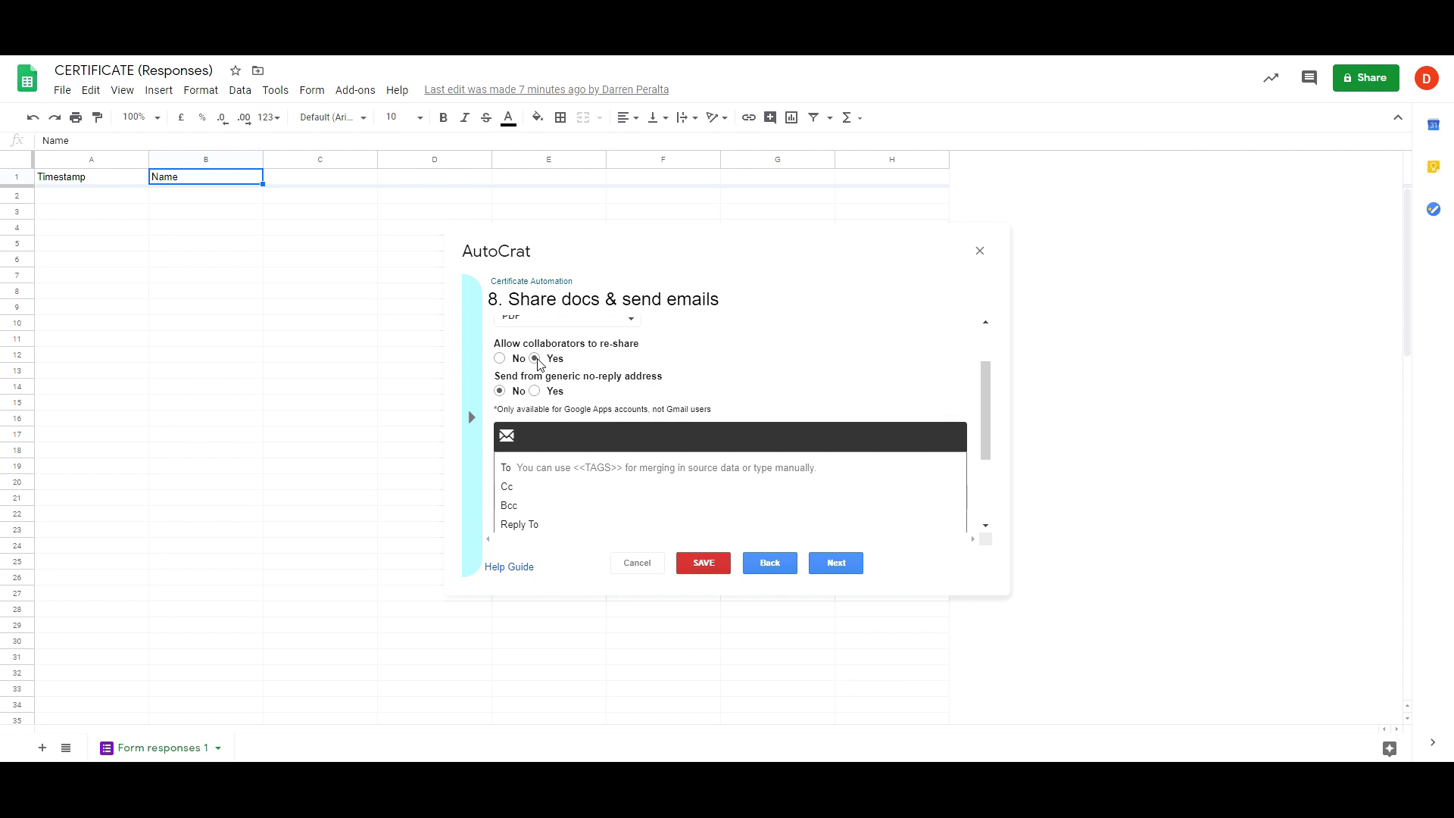
pyautogui.click(534, 391)
pyautogui.moveTo(988, 414); pyautogui.dragTo(988, 461)
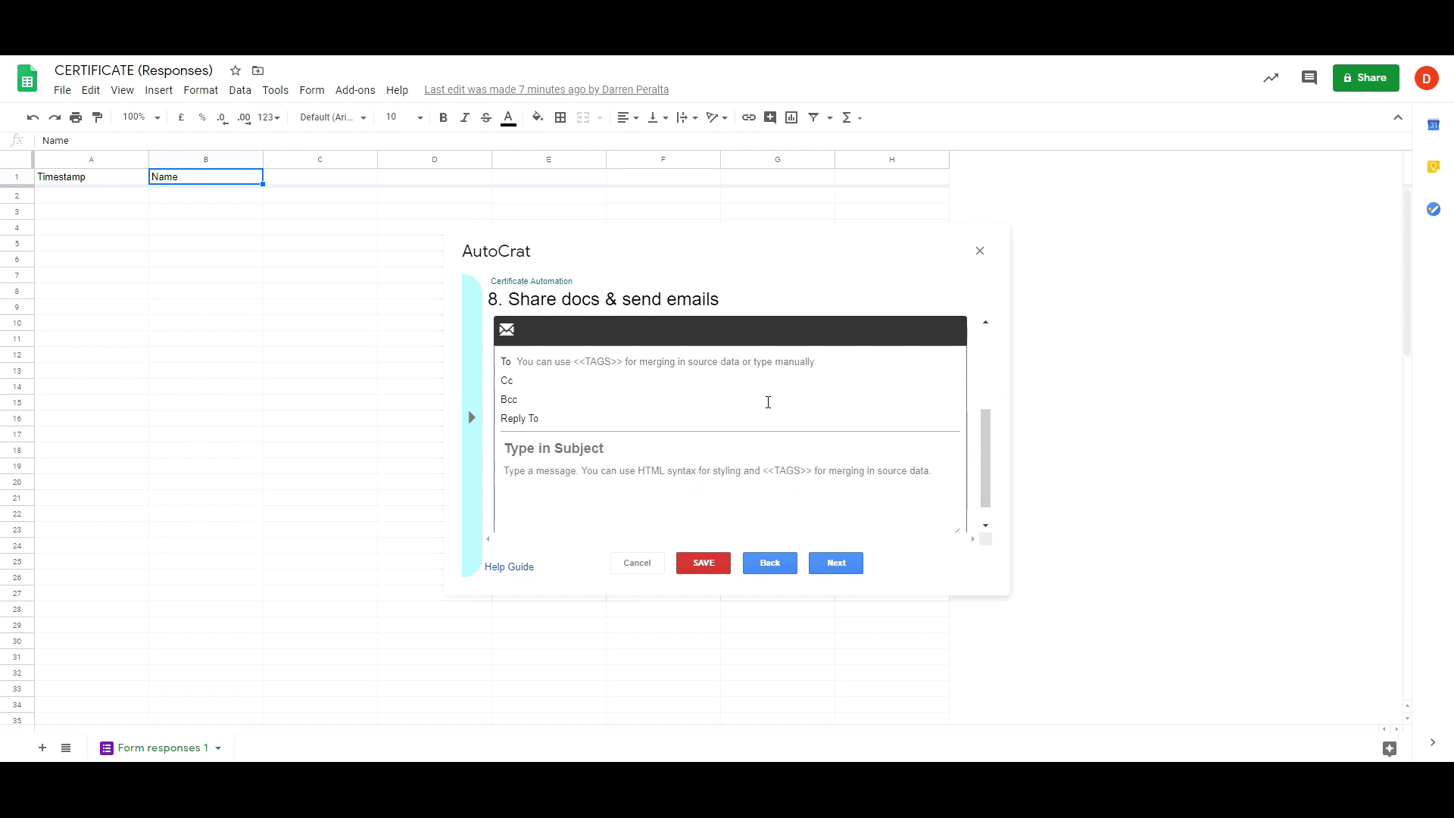
pyautogui.click(646, 364)
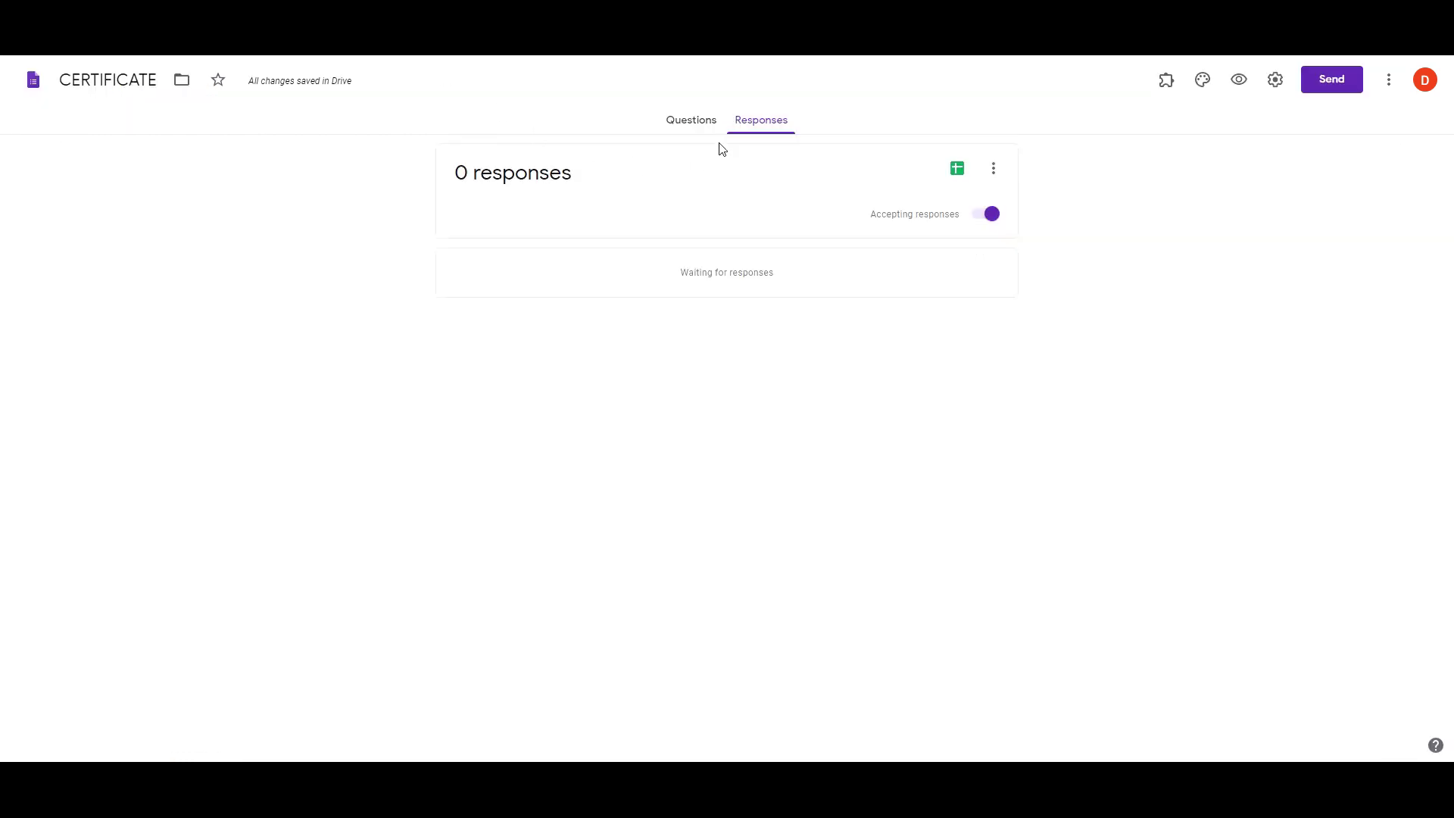
# - Review the questions on the CERTIFICATE form
pyautogui.click(689, 123)
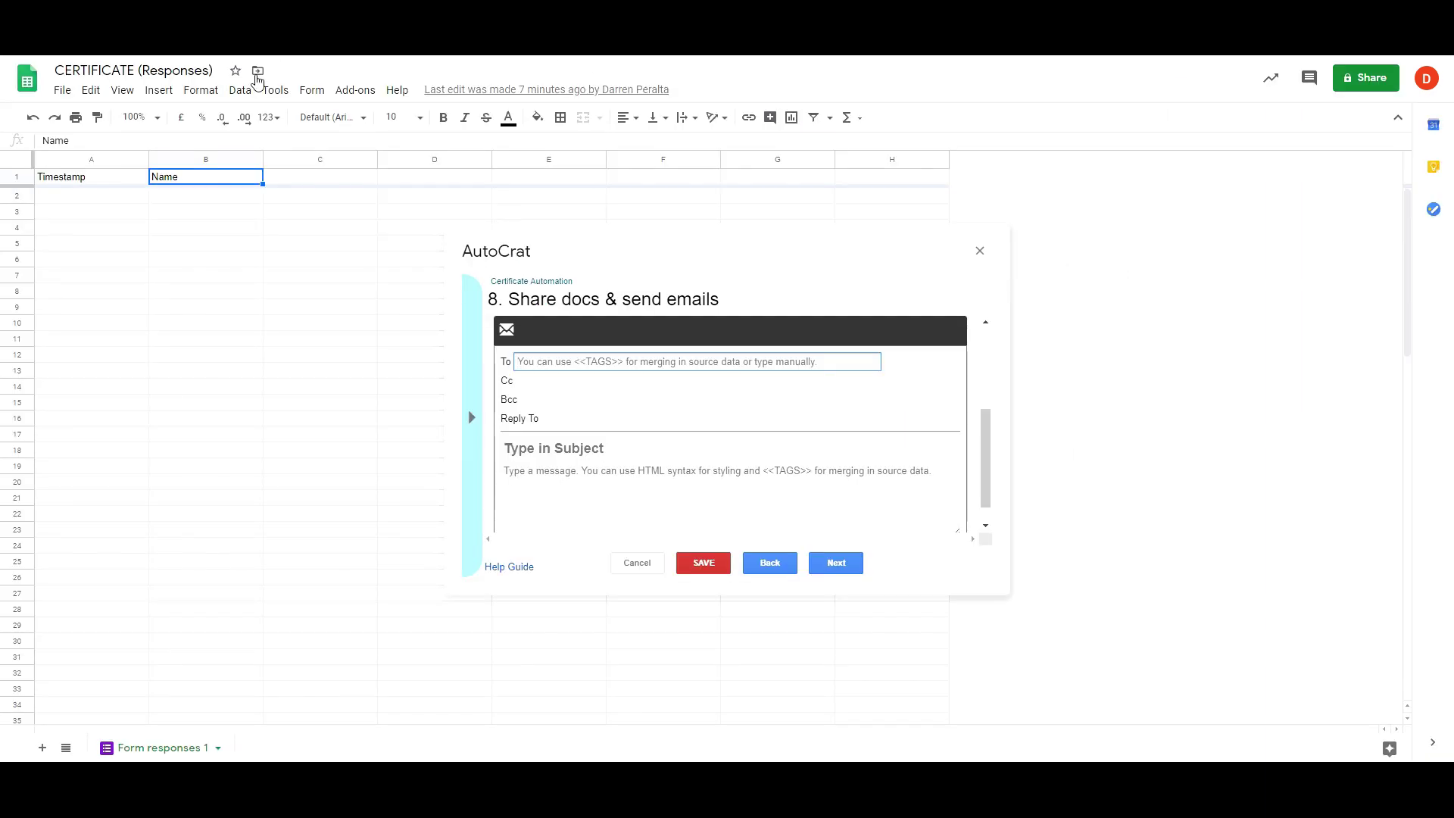
# - Address the certificate email's To field to the <<Email>> tag
pyautogui.click(299, 180)
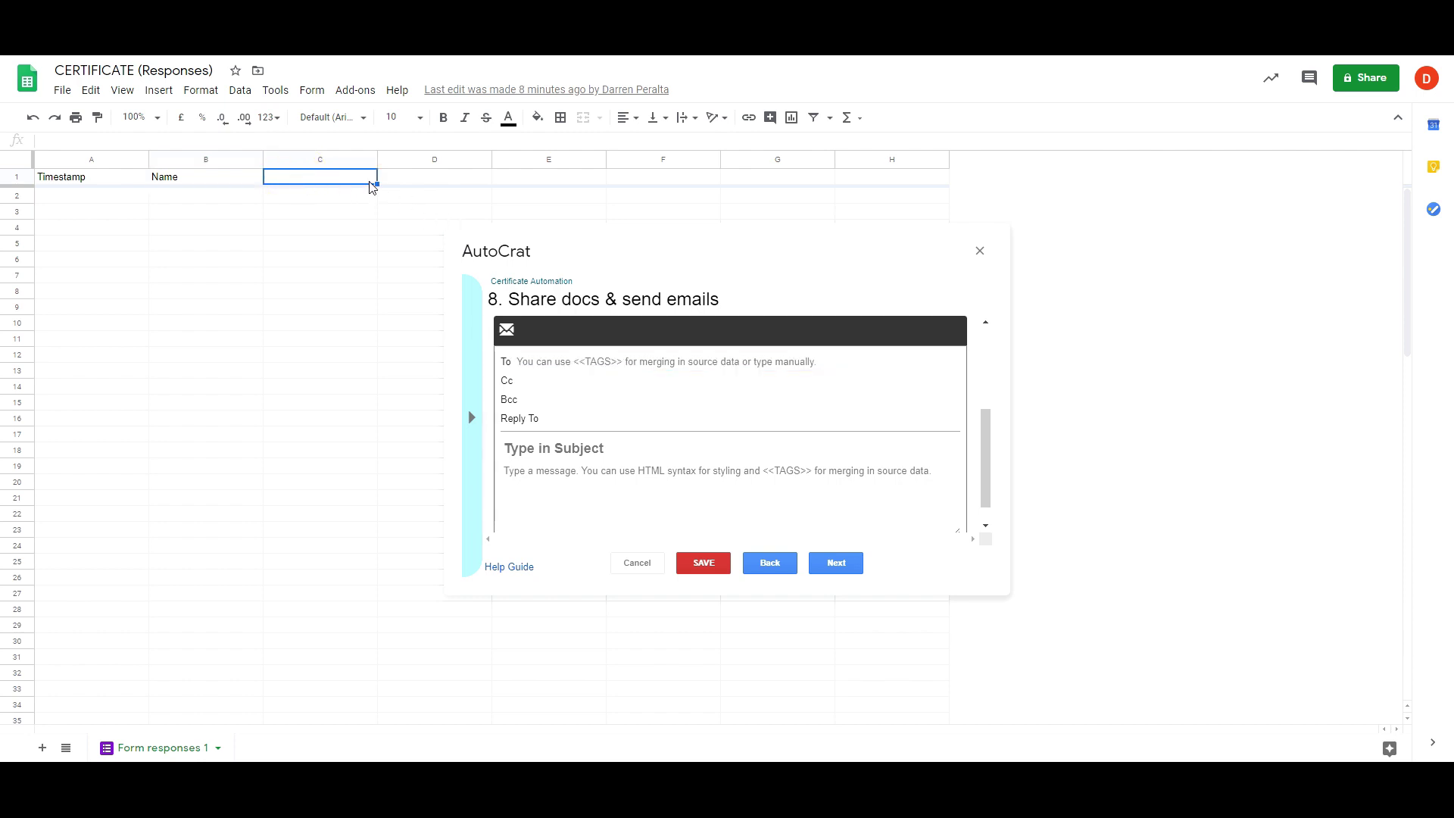
pyautogui.click(559, 361)
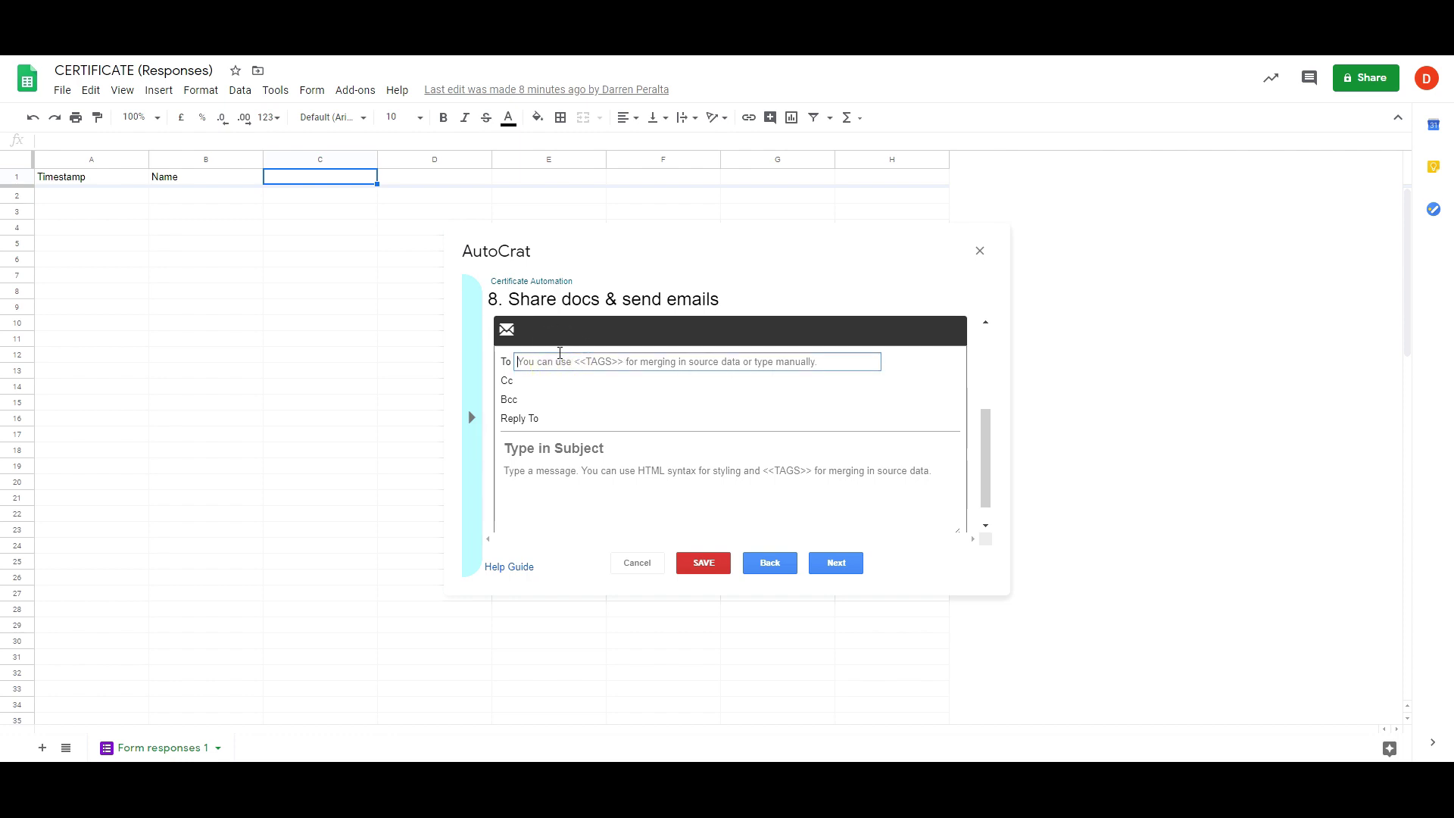
pyautogui.write('<<')
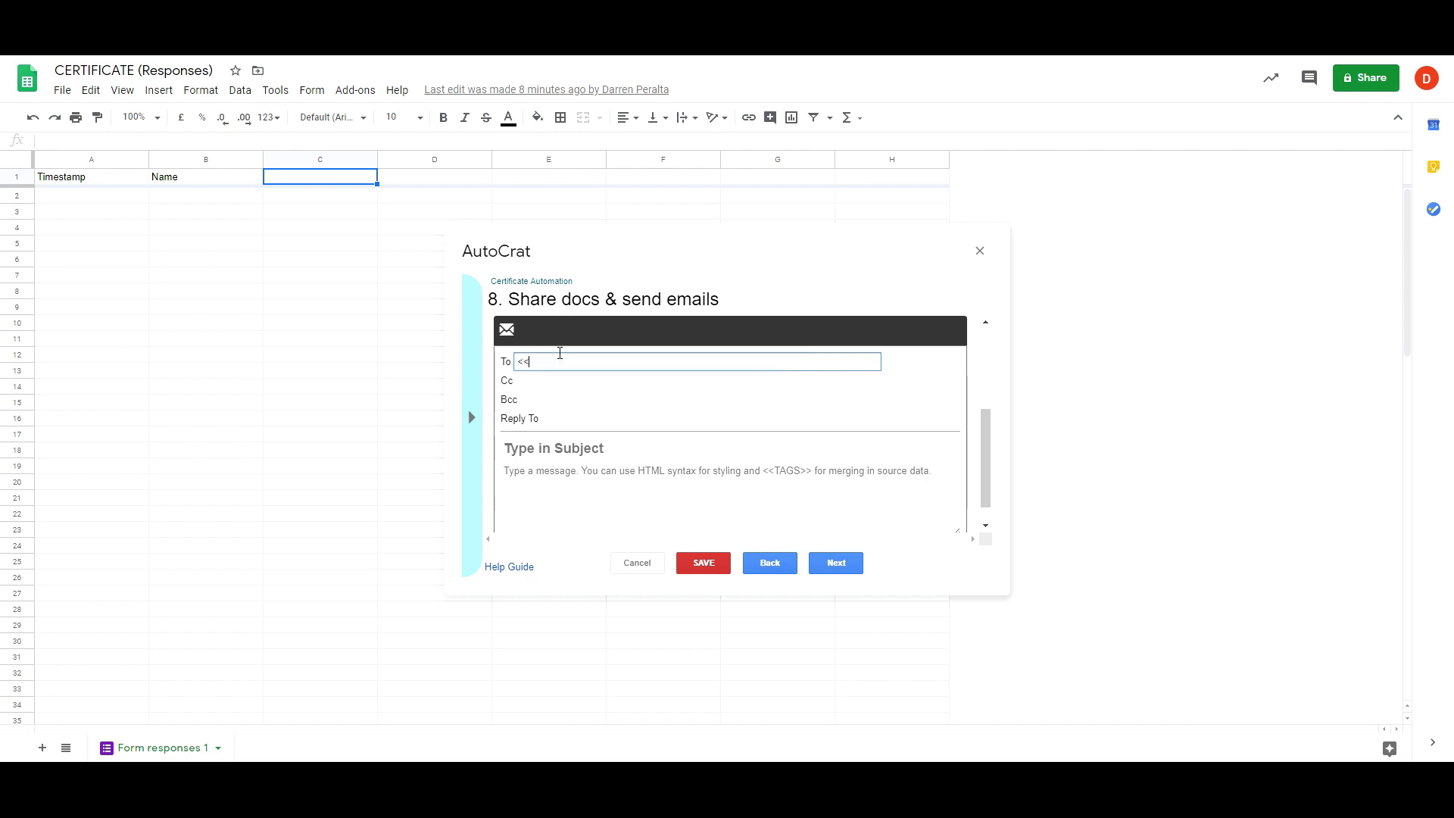
pyautogui.write('Em')
pyautogui.write('ail')
pyautogui.write('>>')
pyautogui.moveTo(994, 434); pyautogui.dragTo(993, 436)
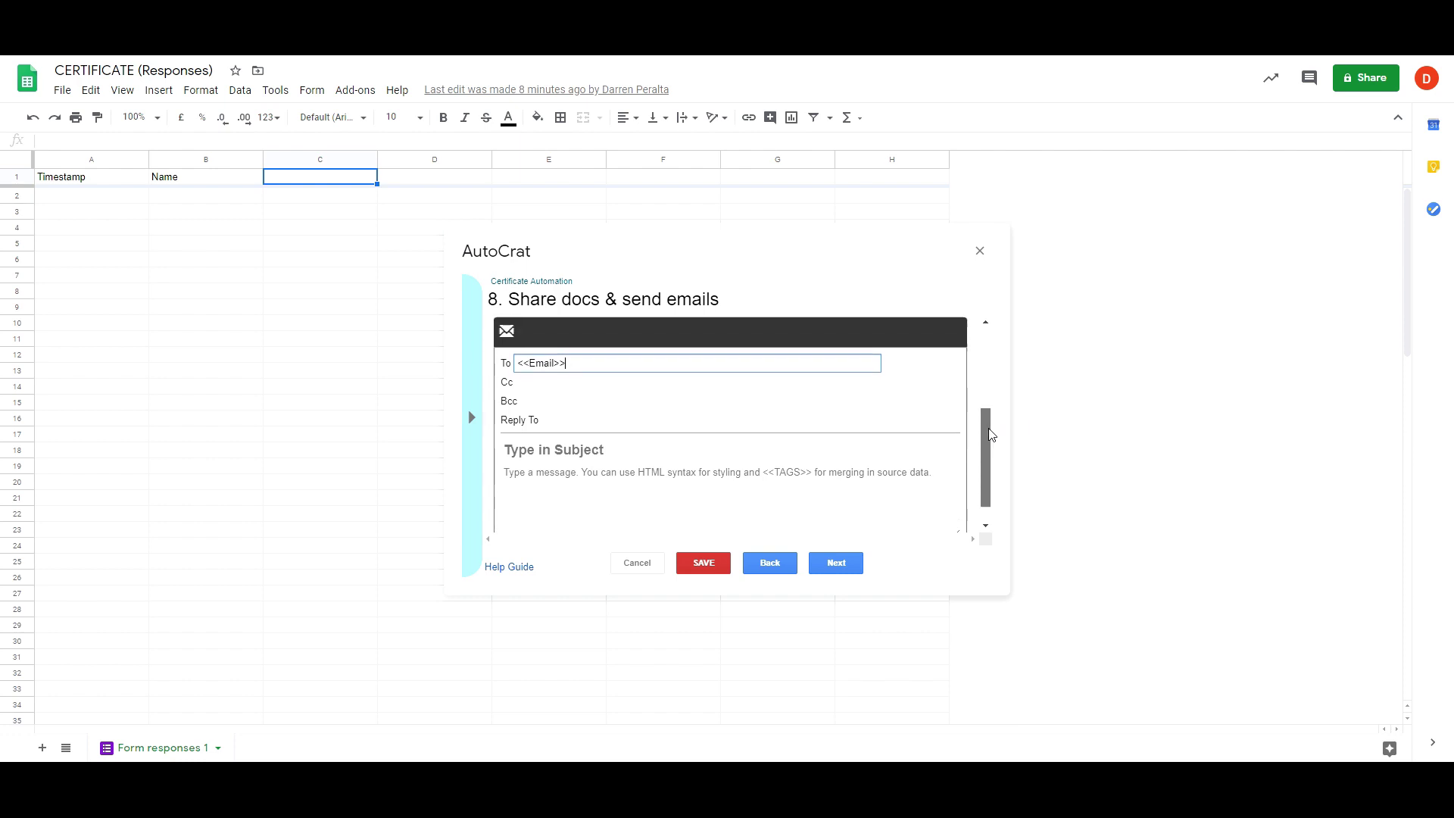
# - Pass the subject and message fields, set Share doc? to No, and continue to job triggers
pyautogui.click(538, 449)
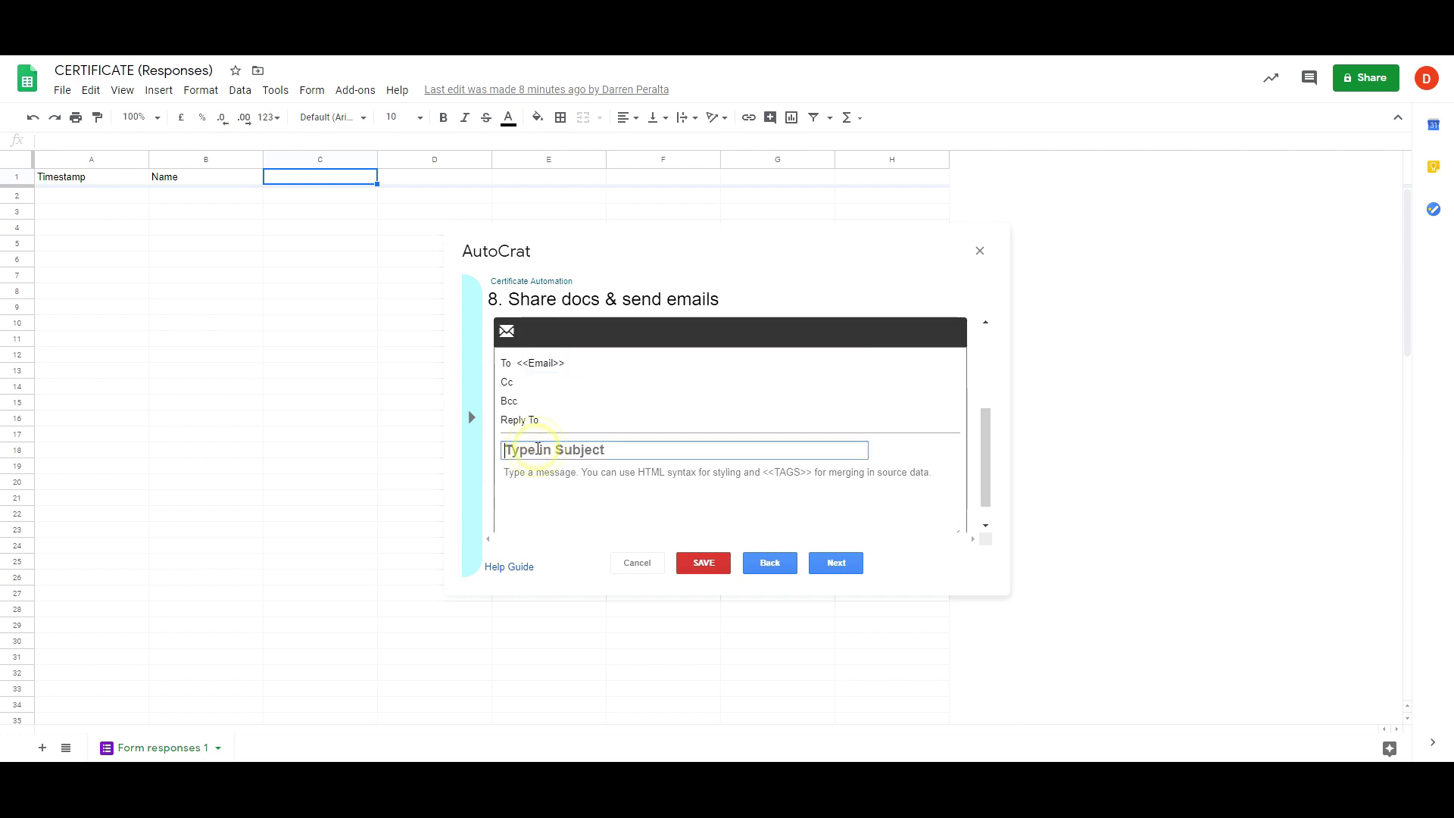
pyautogui.click(539, 484)
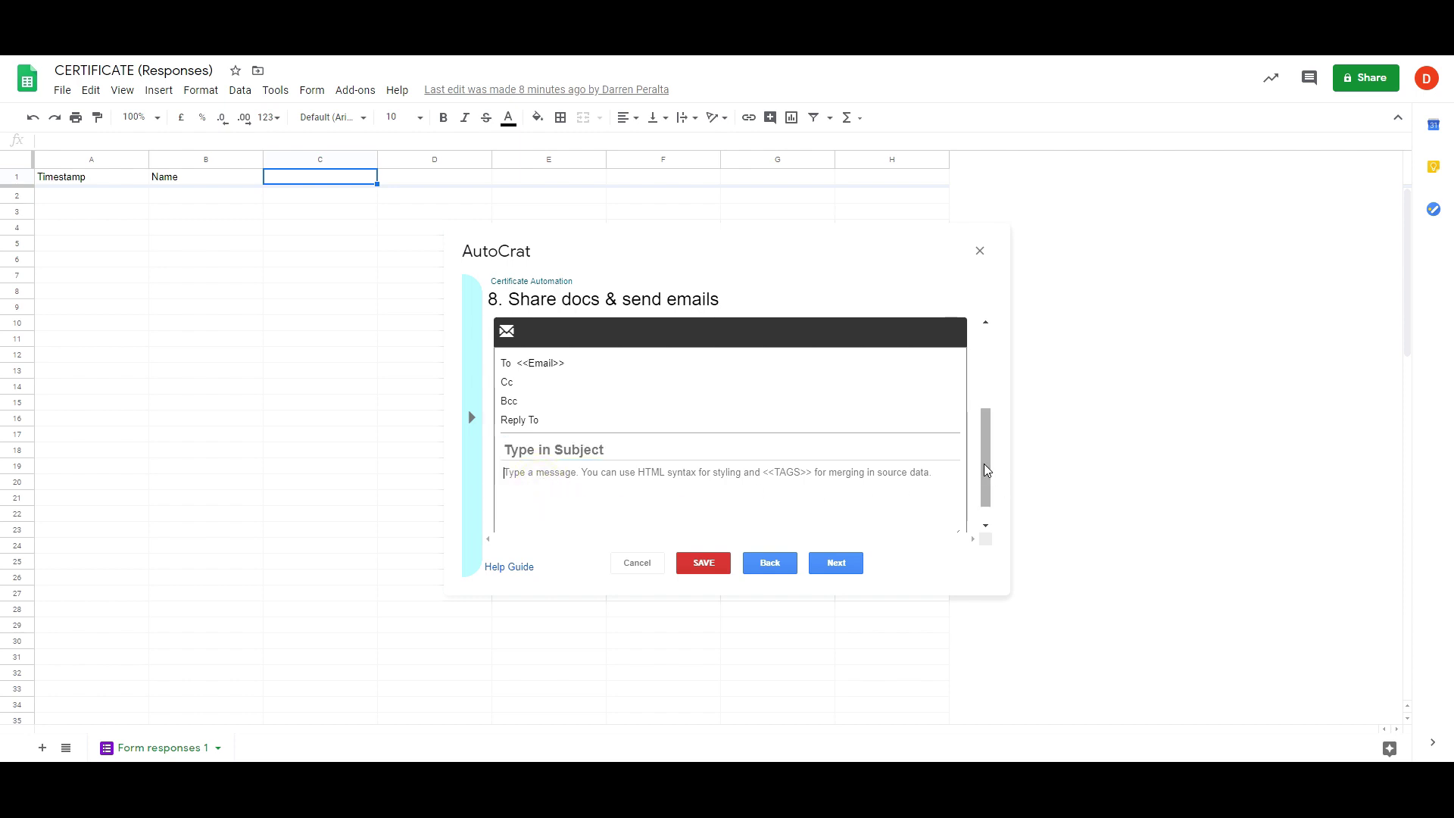
pyautogui.moveTo(986, 470); pyautogui.dragTo(982, 381)
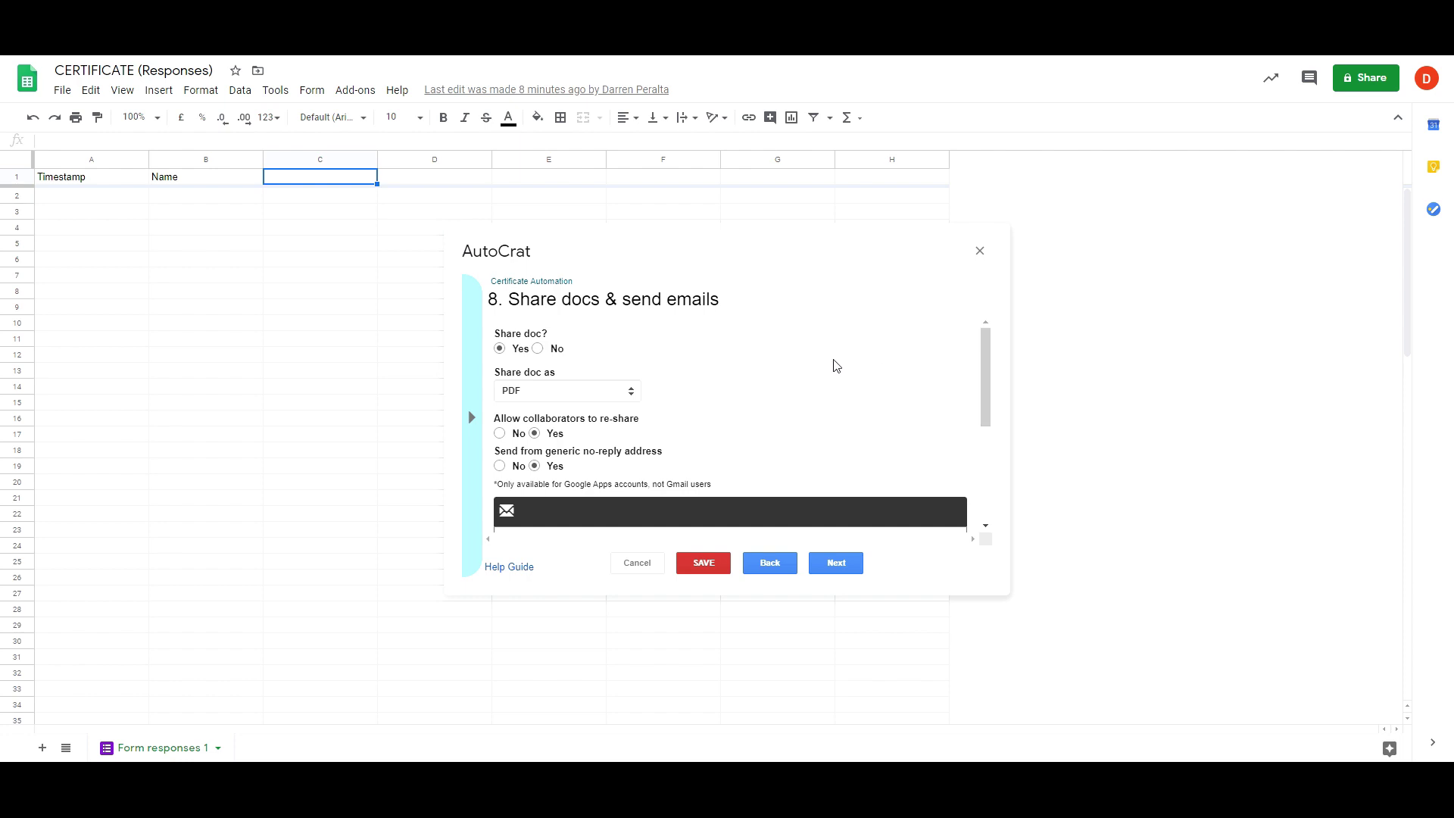
pyautogui.click(538, 349)
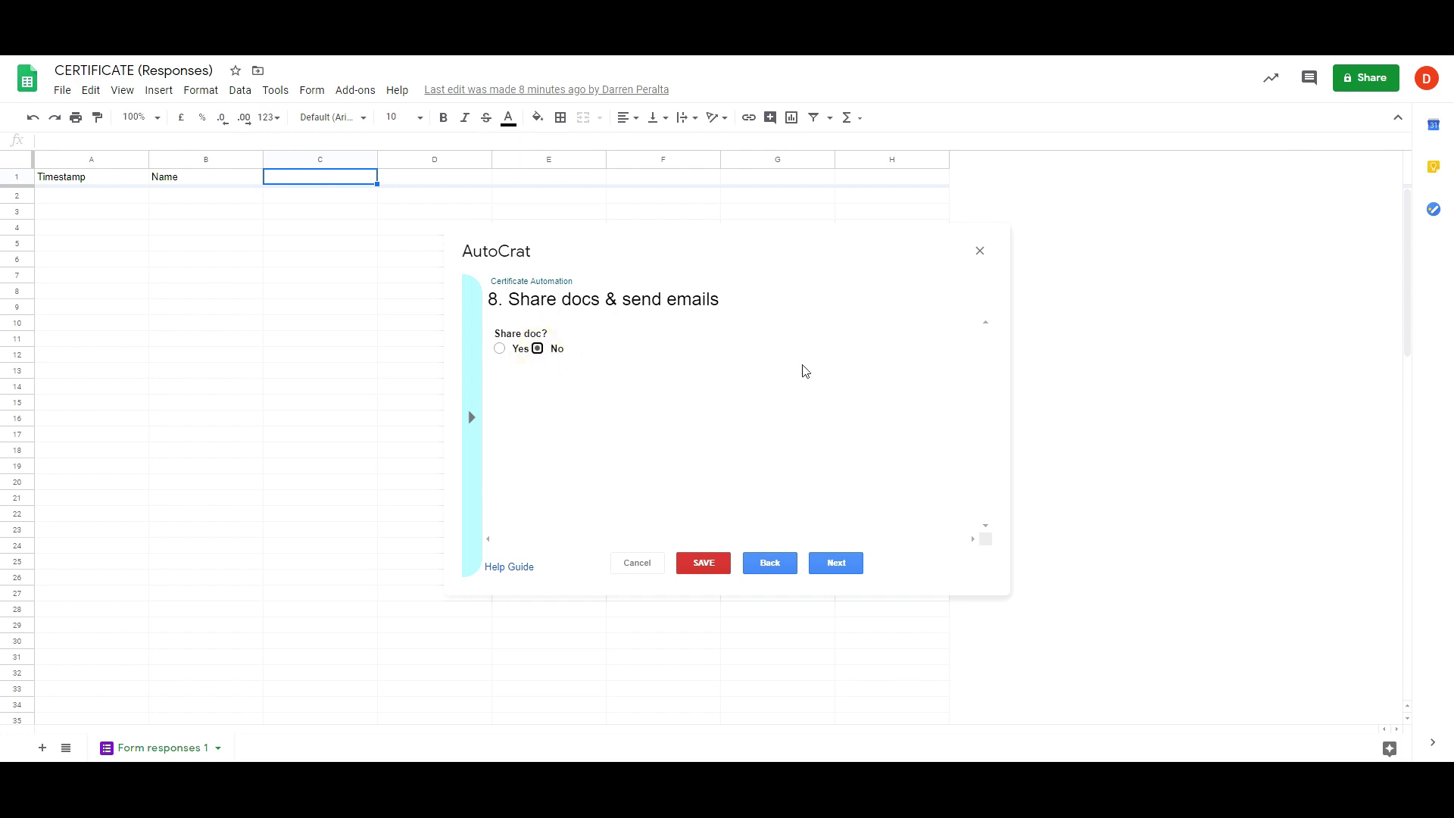
pyautogui.click(836, 564)
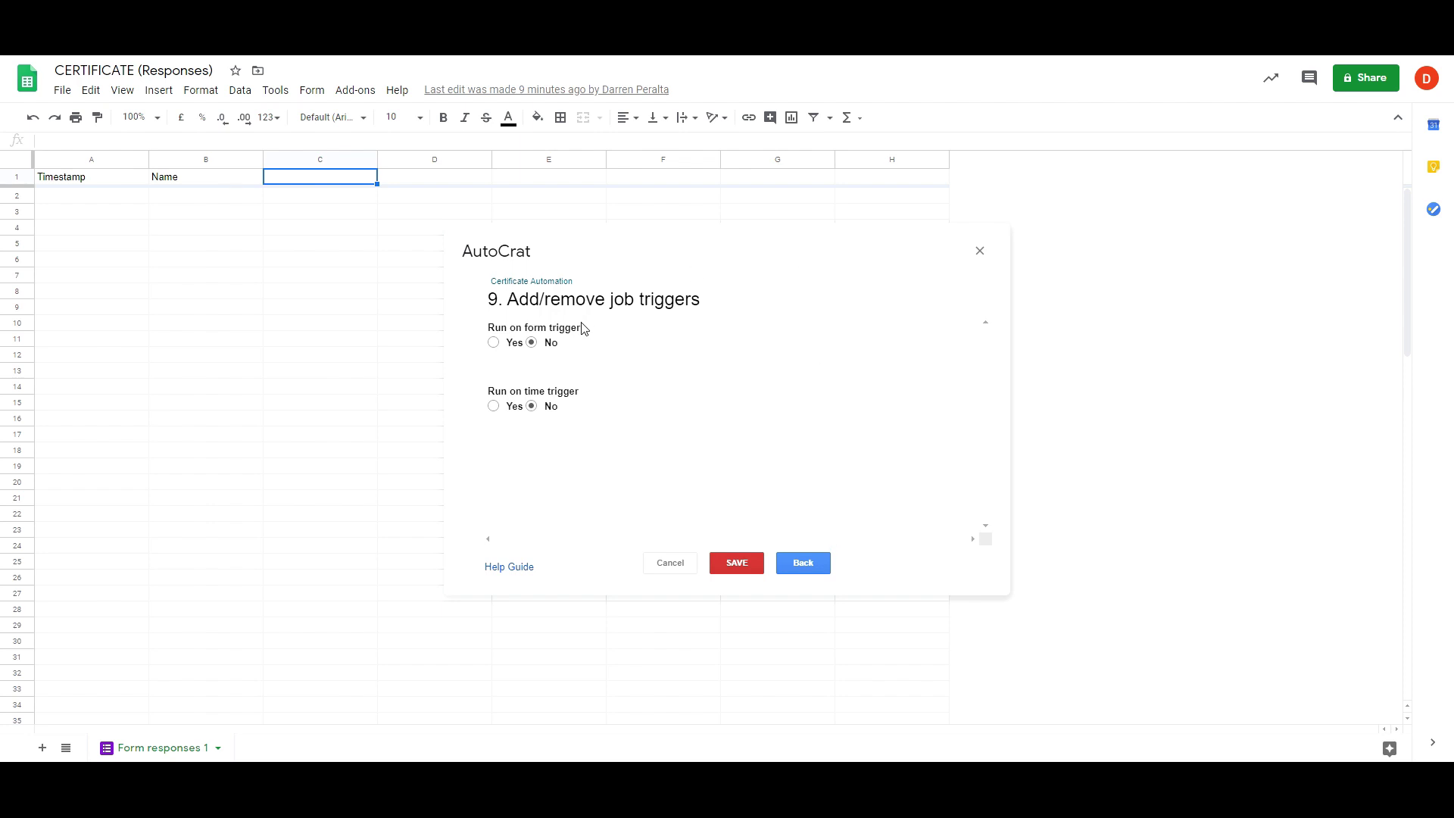
# - Leave the hourly time trigger off and set Run on form trigger to Yes, confirming form triggers
pyautogui.moveTo(528, 331); pyautogui.dragTo(582, 337)
pyautogui.click(532, 406)
pyautogui.click(493, 406)
pyautogui.click(944, 414)
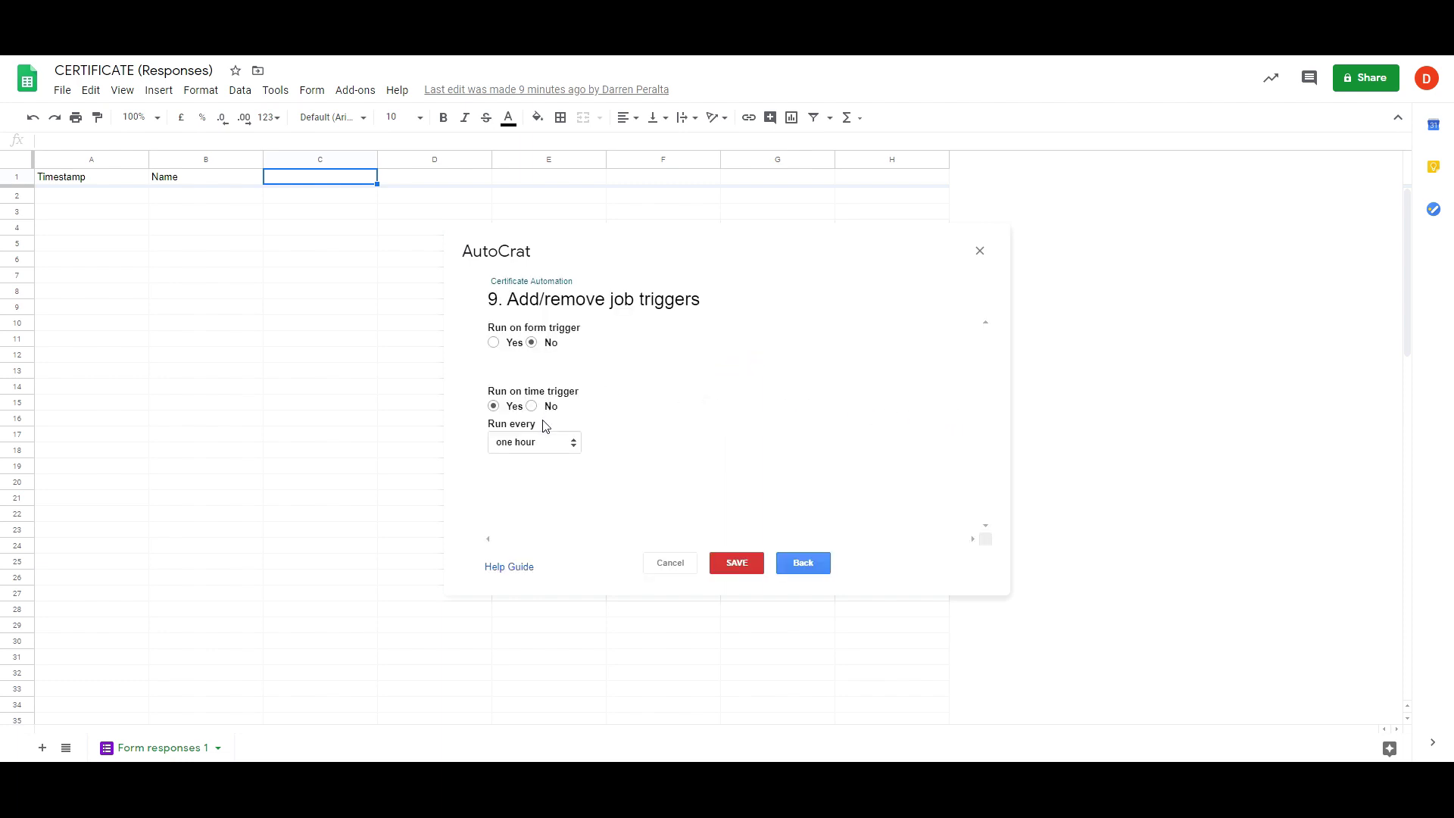
pyautogui.click(571, 446)
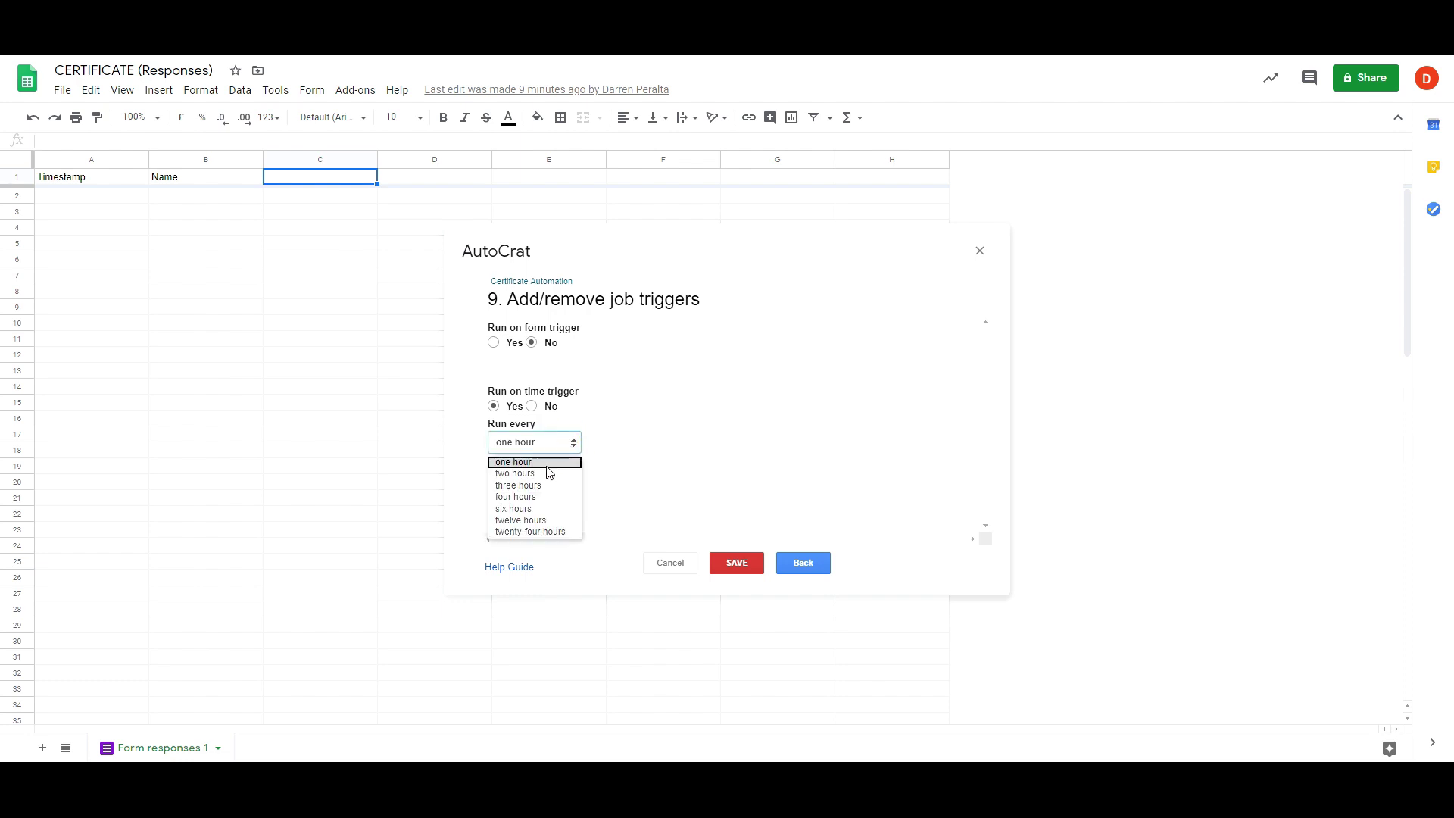
pyautogui.click(602, 463)
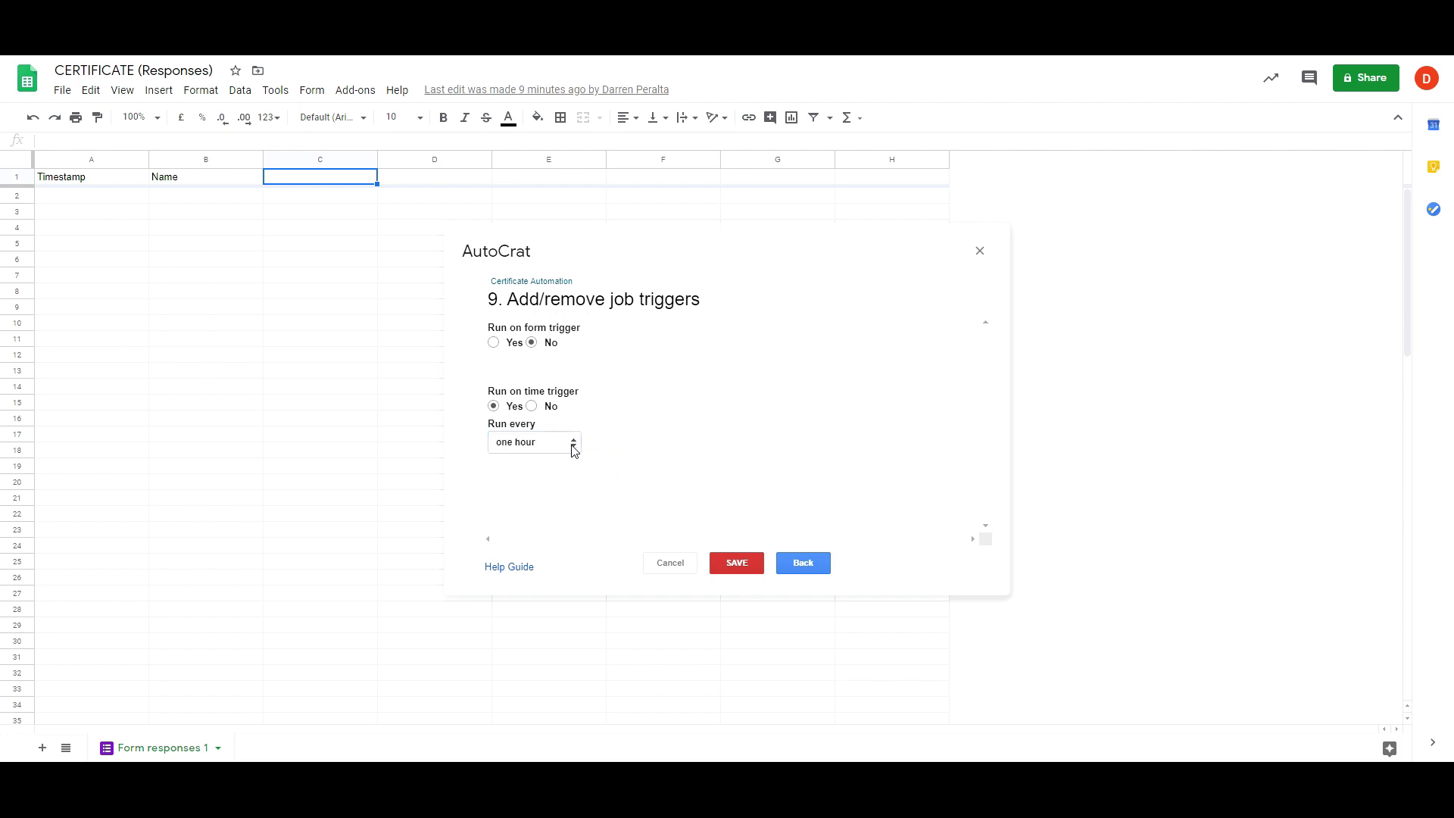
pyautogui.click(573, 446)
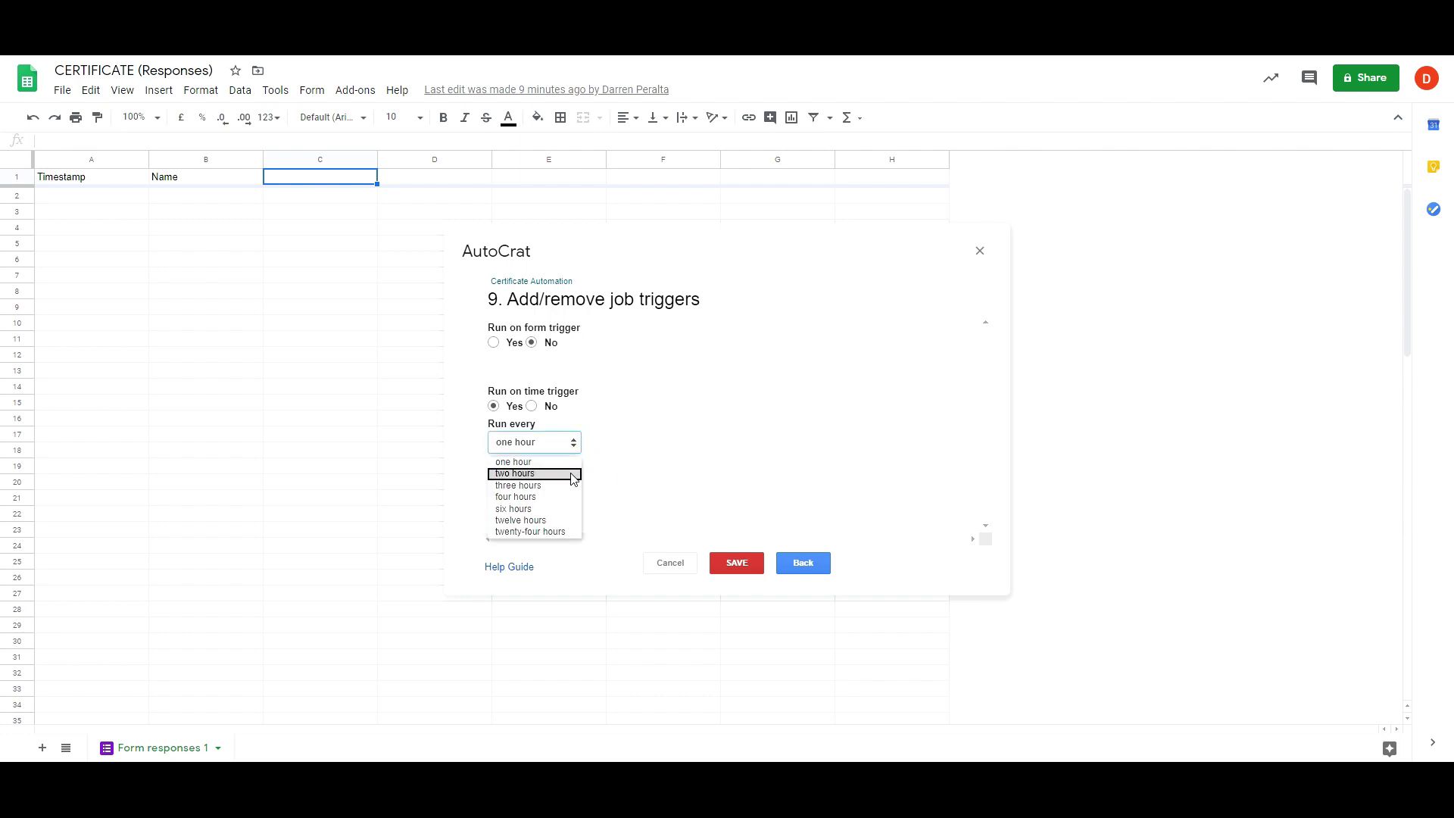
pyautogui.click(618, 465)
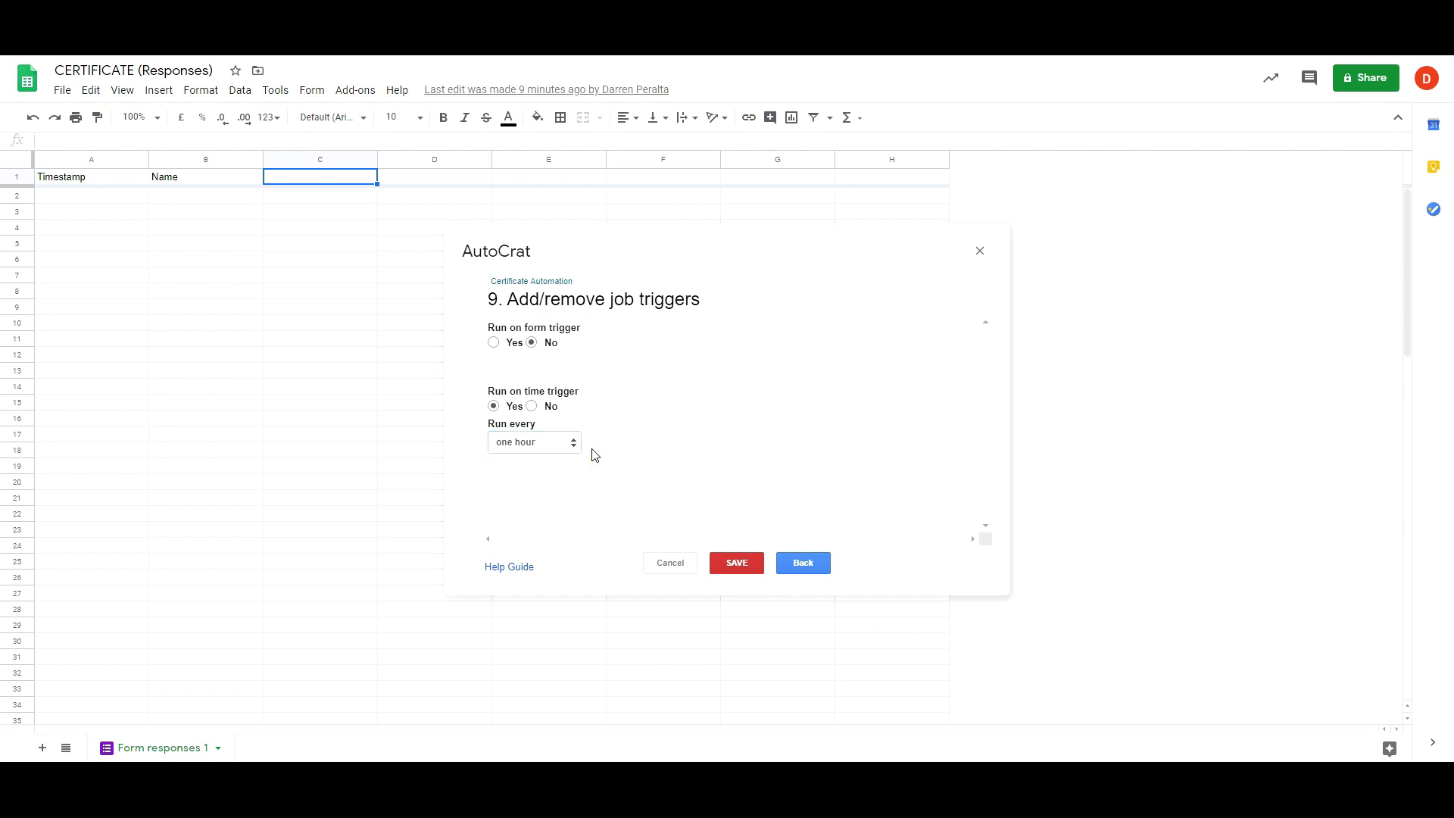
pyautogui.click(532, 408)
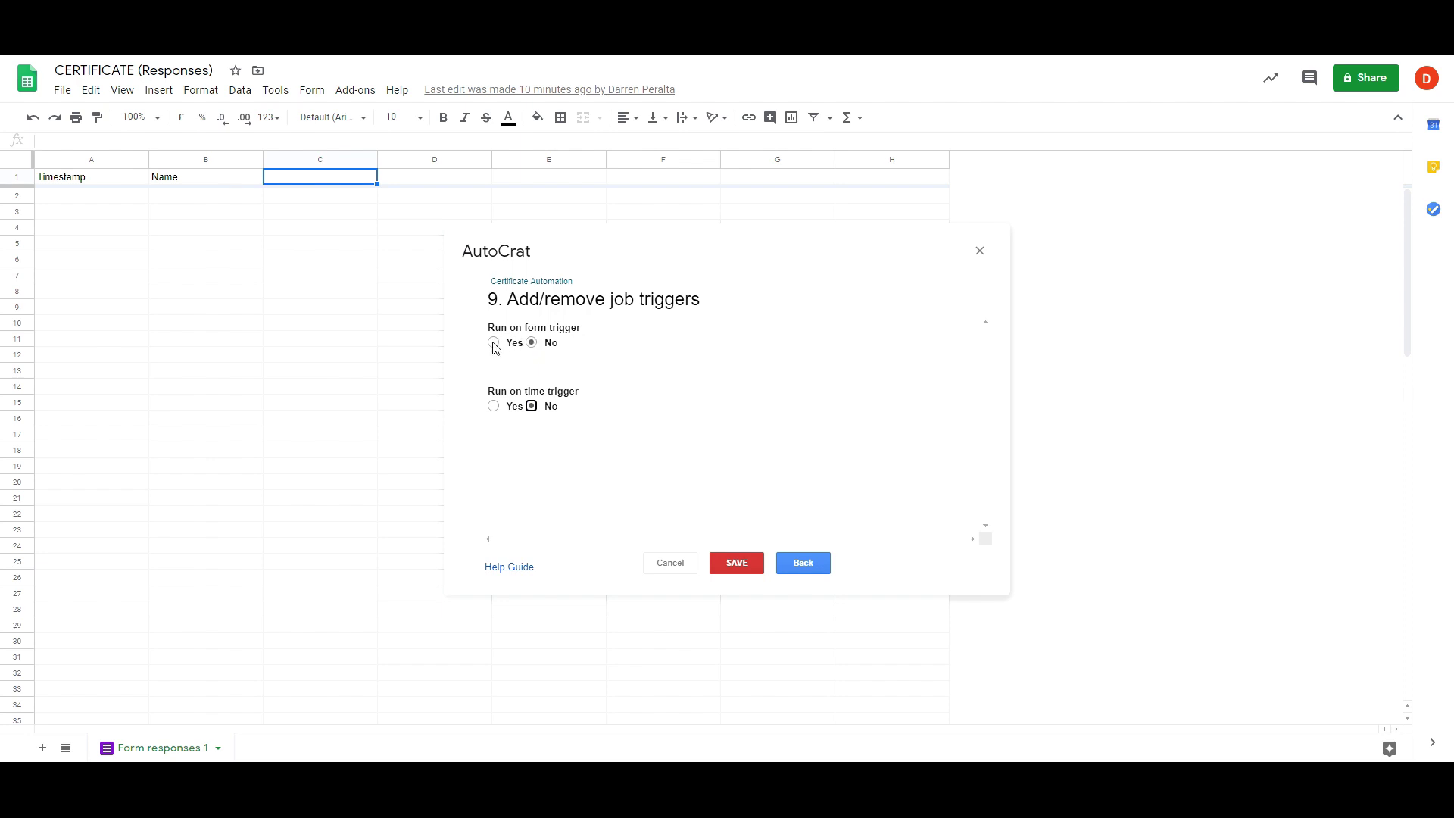
pyautogui.click(493, 343)
pyautogui.click(958, 415)
# - Save the Certificate Automation job, then review its Job Details preview and close it
pyautogui.click(736, 565)
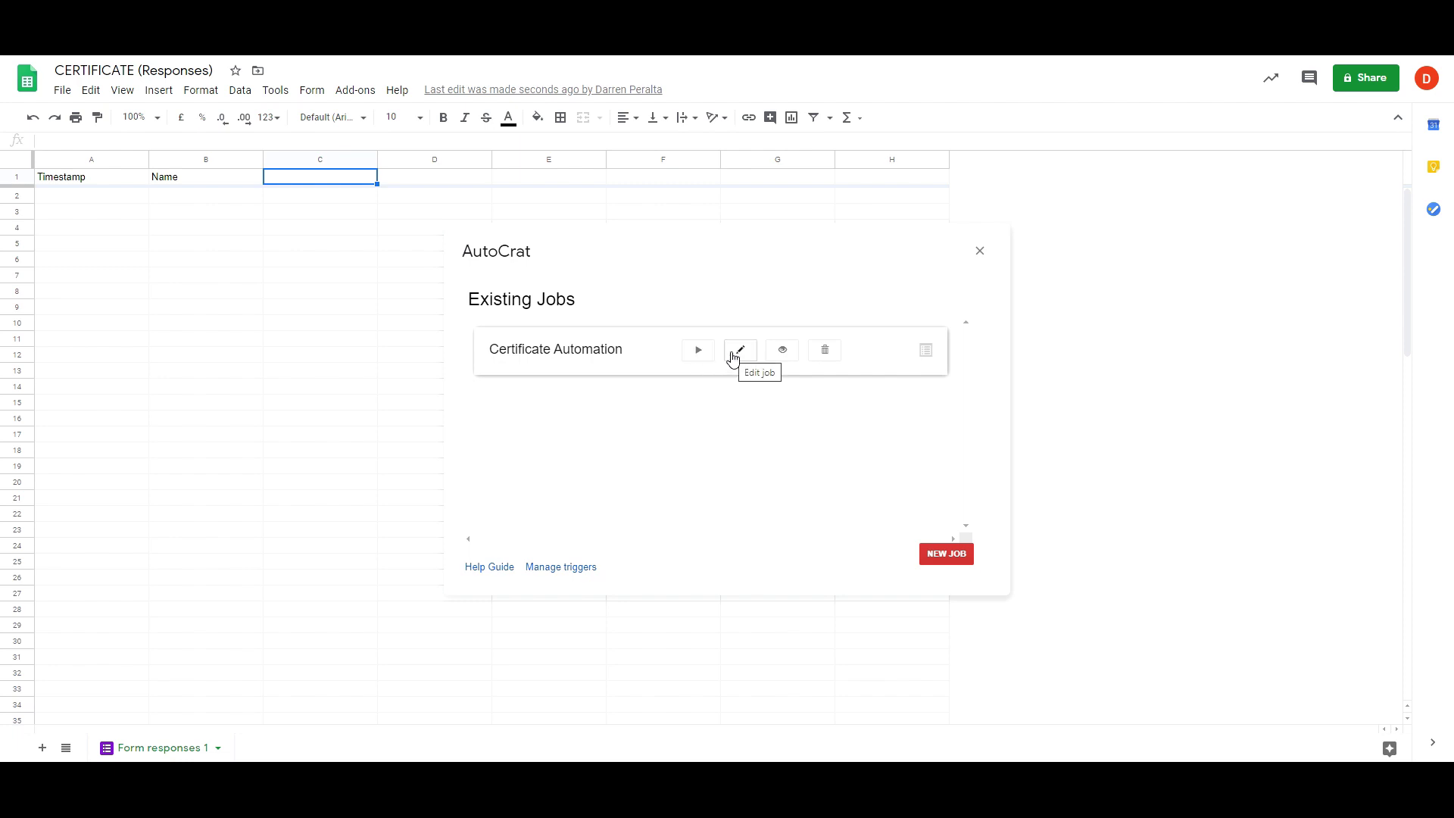
pyautogui.click(786, 356)
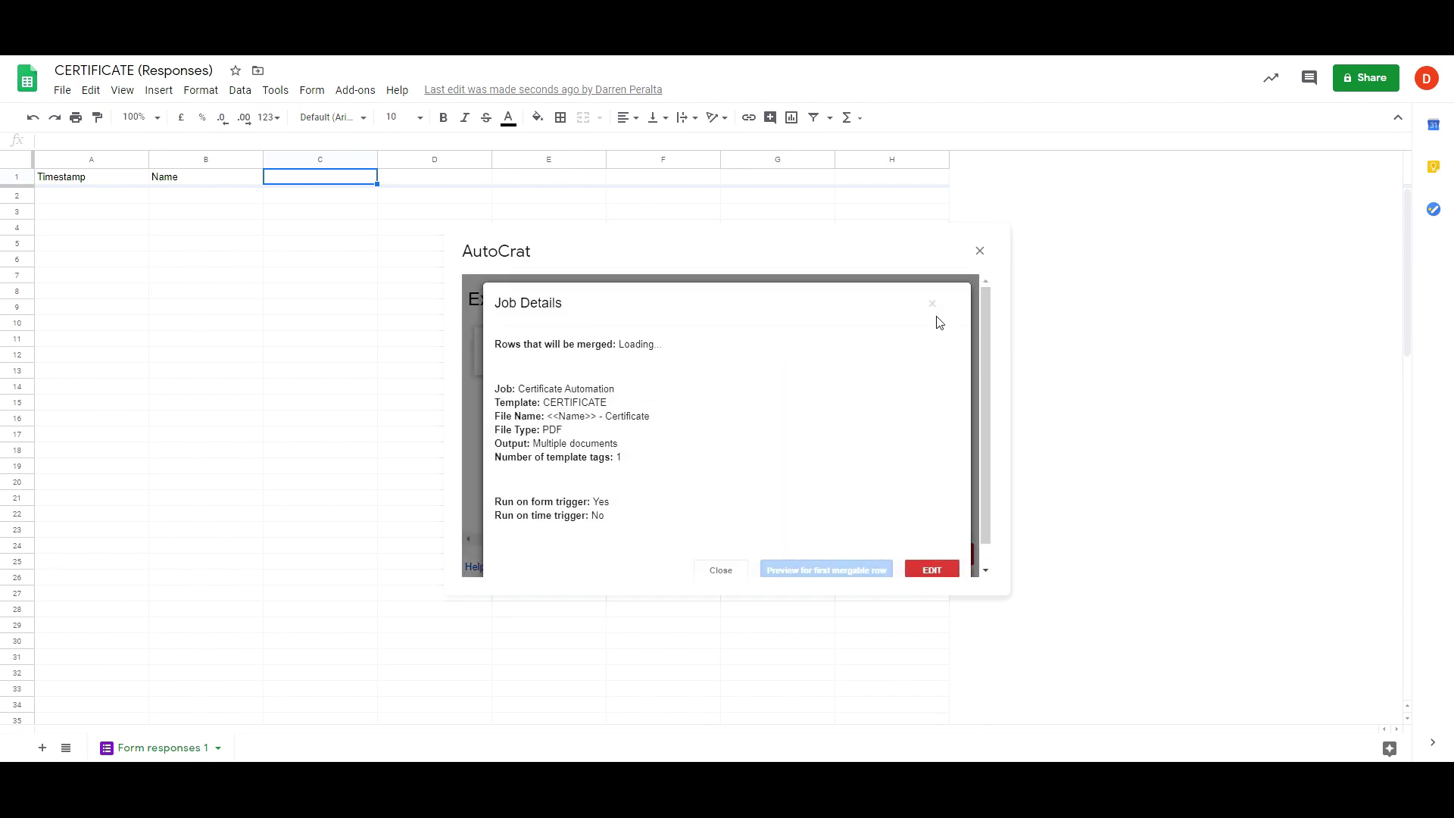
pyautogui.moveTo(503, 390); pyautogui.dragTo(630, 509)
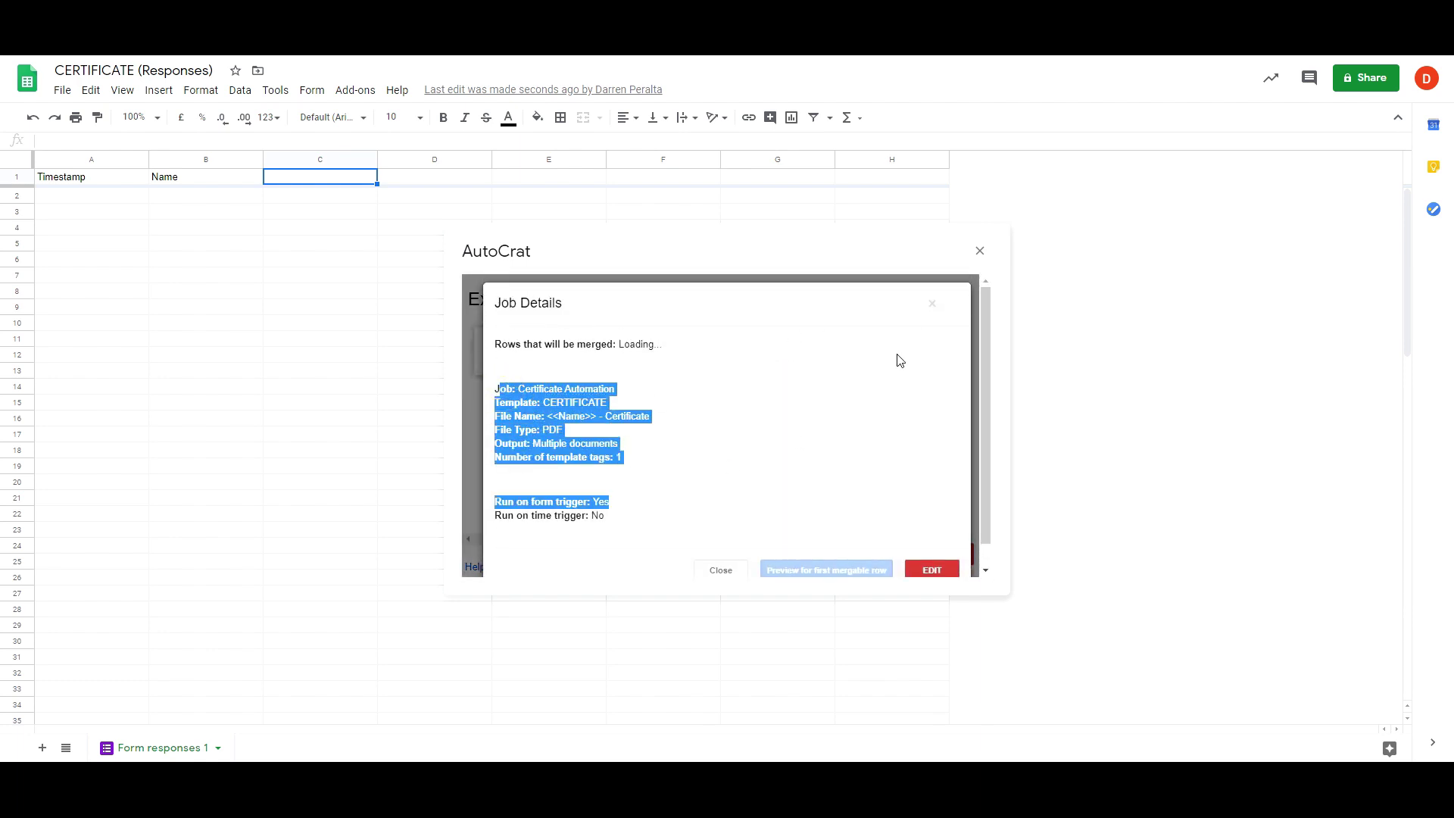
pyautogui.click(932, 304)
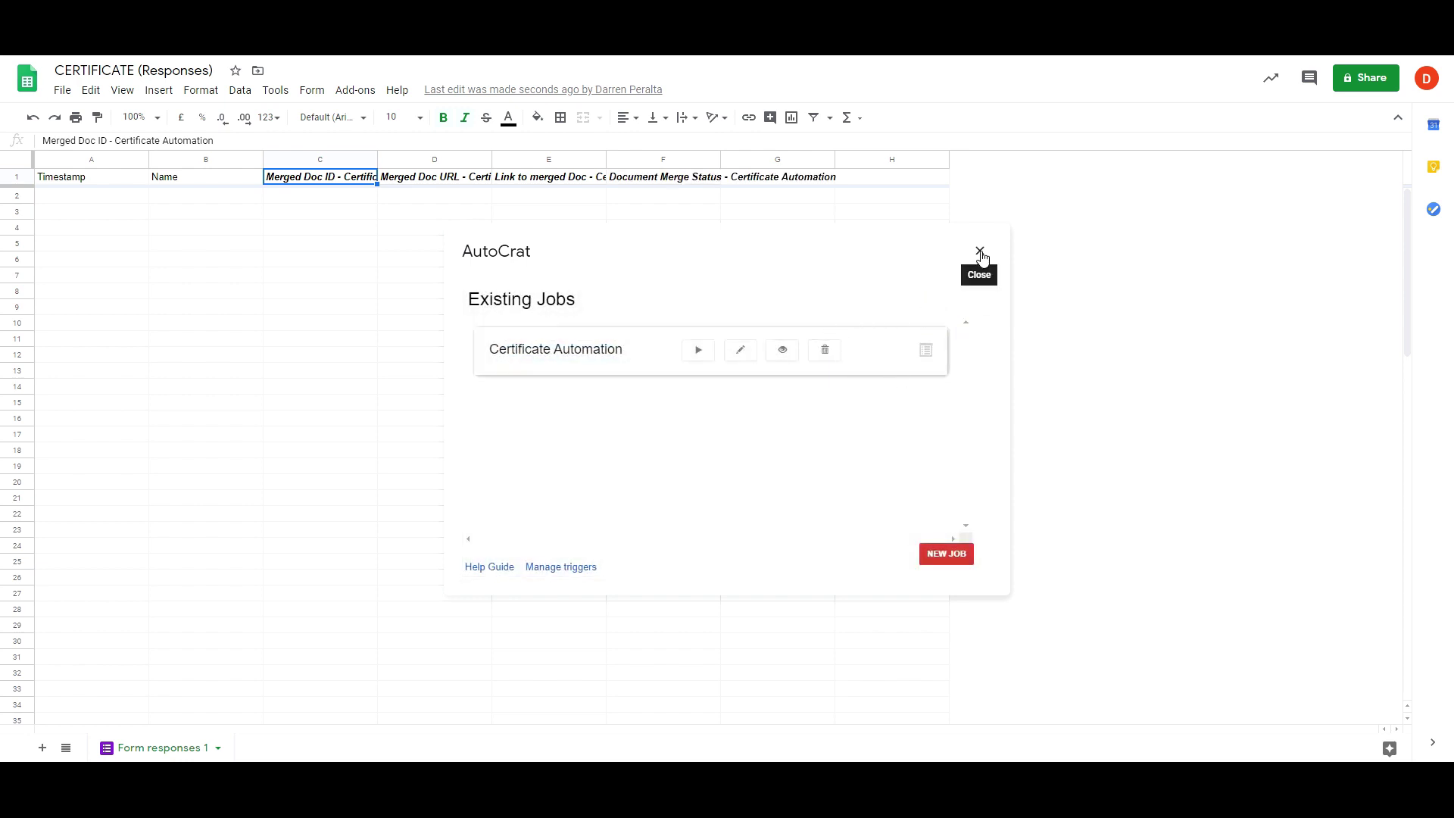
# - Close AutoCrat and read the Merged Doc ID, URL, link and Document Merge Status headers in C1–G1
pyautogui.click(980, 251)
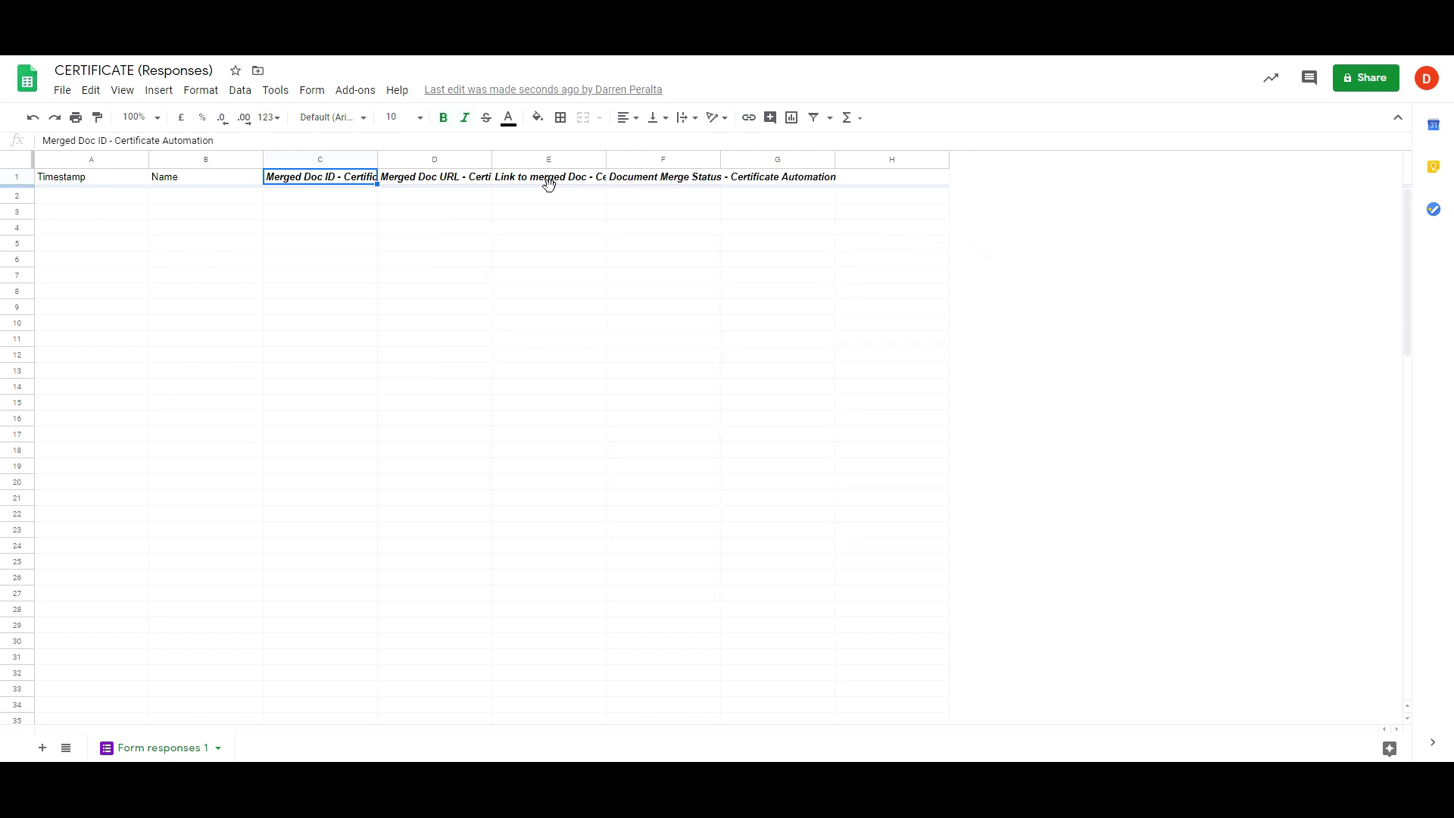
pyautogui.click(353, 230)
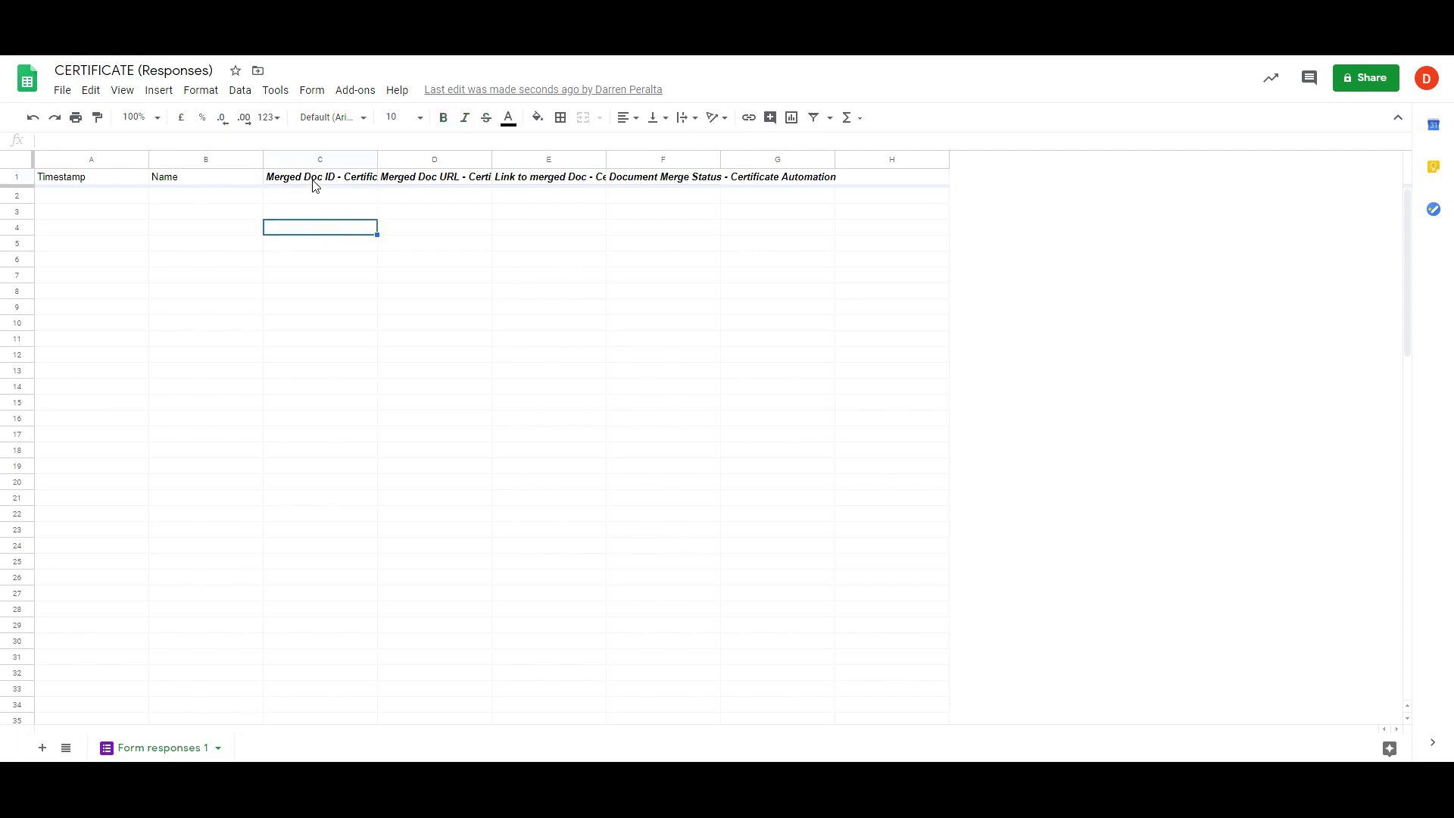
pyautogui.click(314, 181)
pyautogui.click(443, 181)
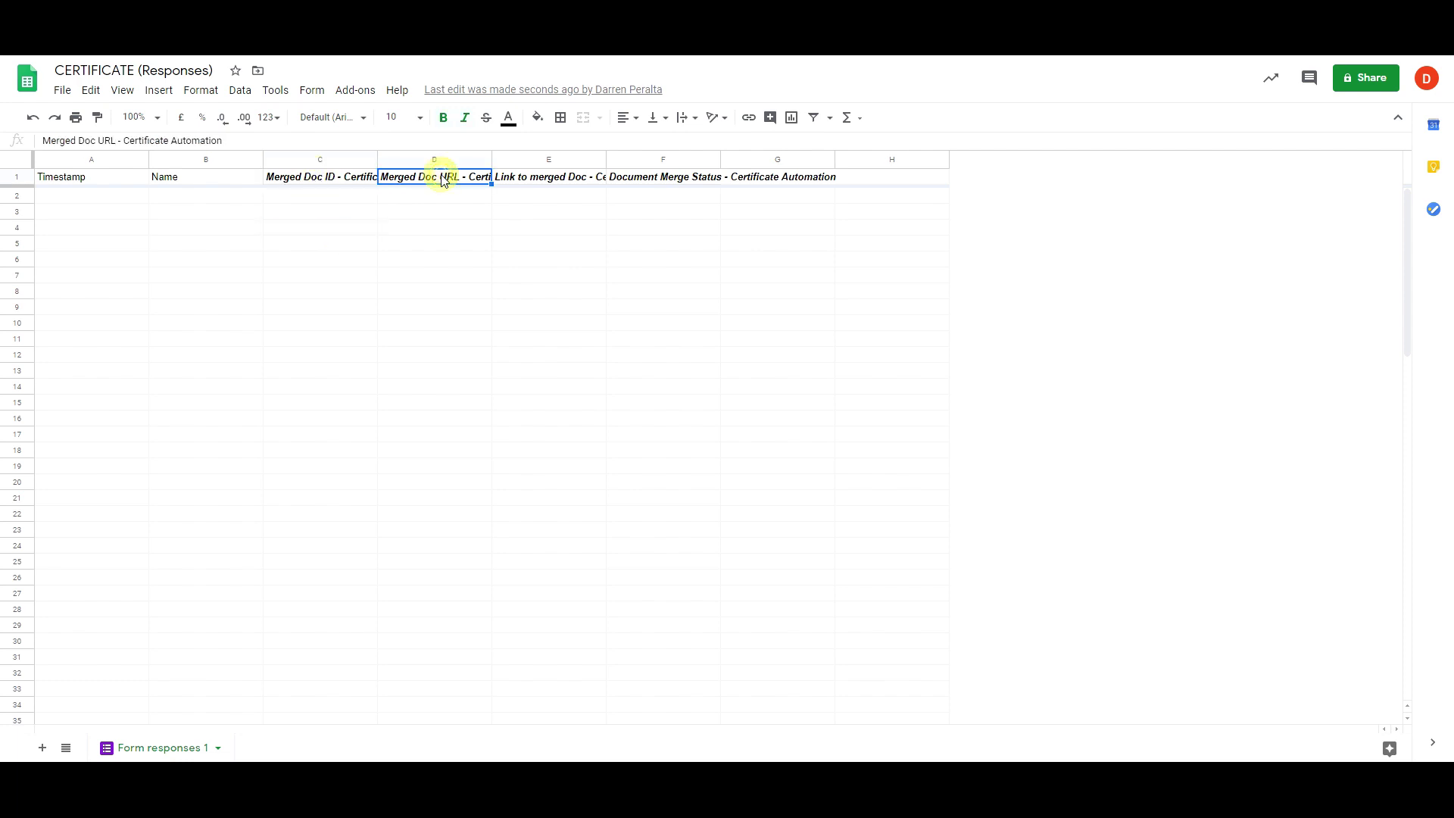
pyautogui.click(528, 182)
pyautogui.click(658, 179)
pyautogui.click(769, 178)
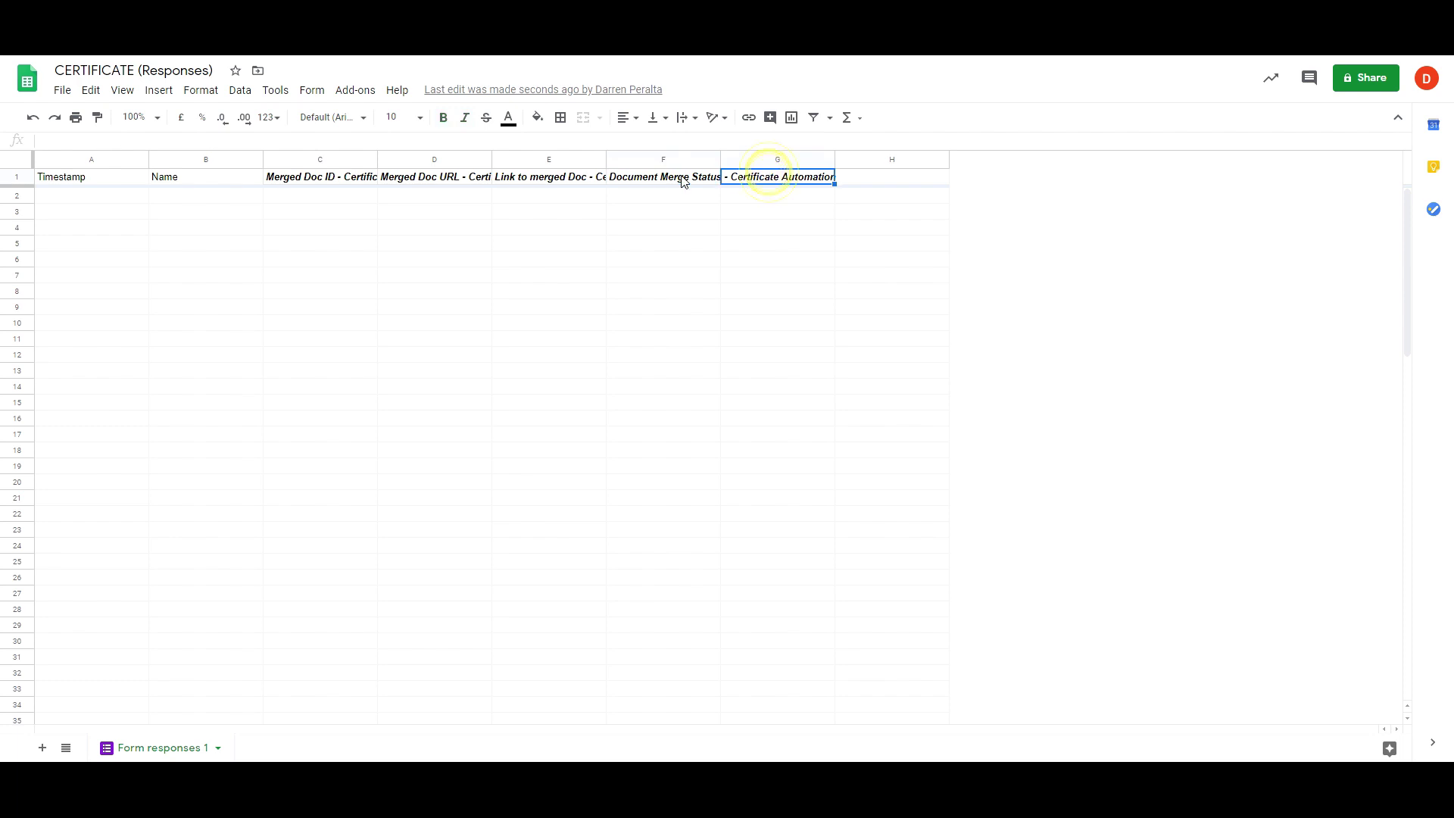
pyautogui.click(352, 180)
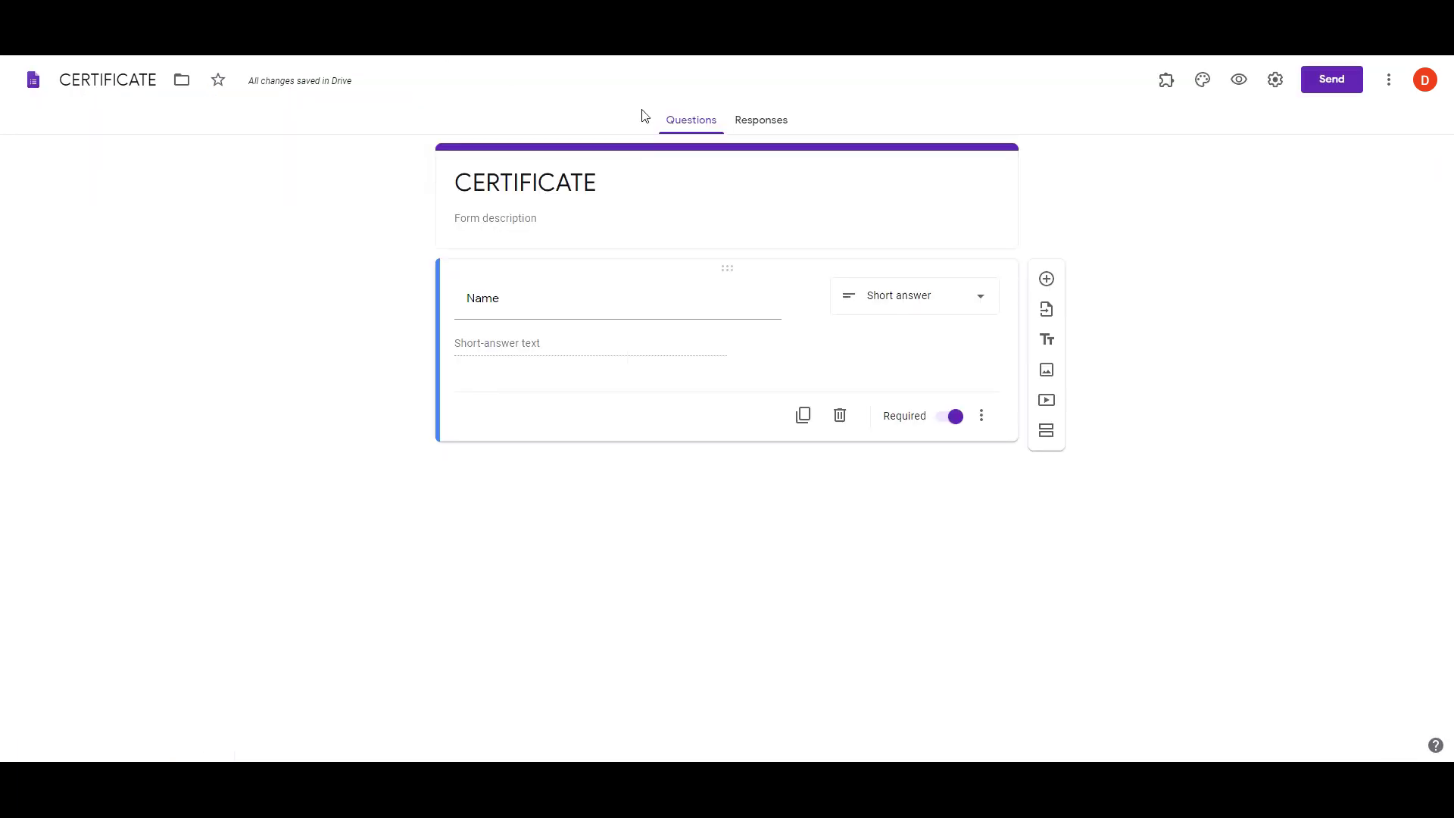
# - On the live CERTIFICATE form, enter a participant's full name, correct its last letter, and submit
pyautogui.click(1246, 87)
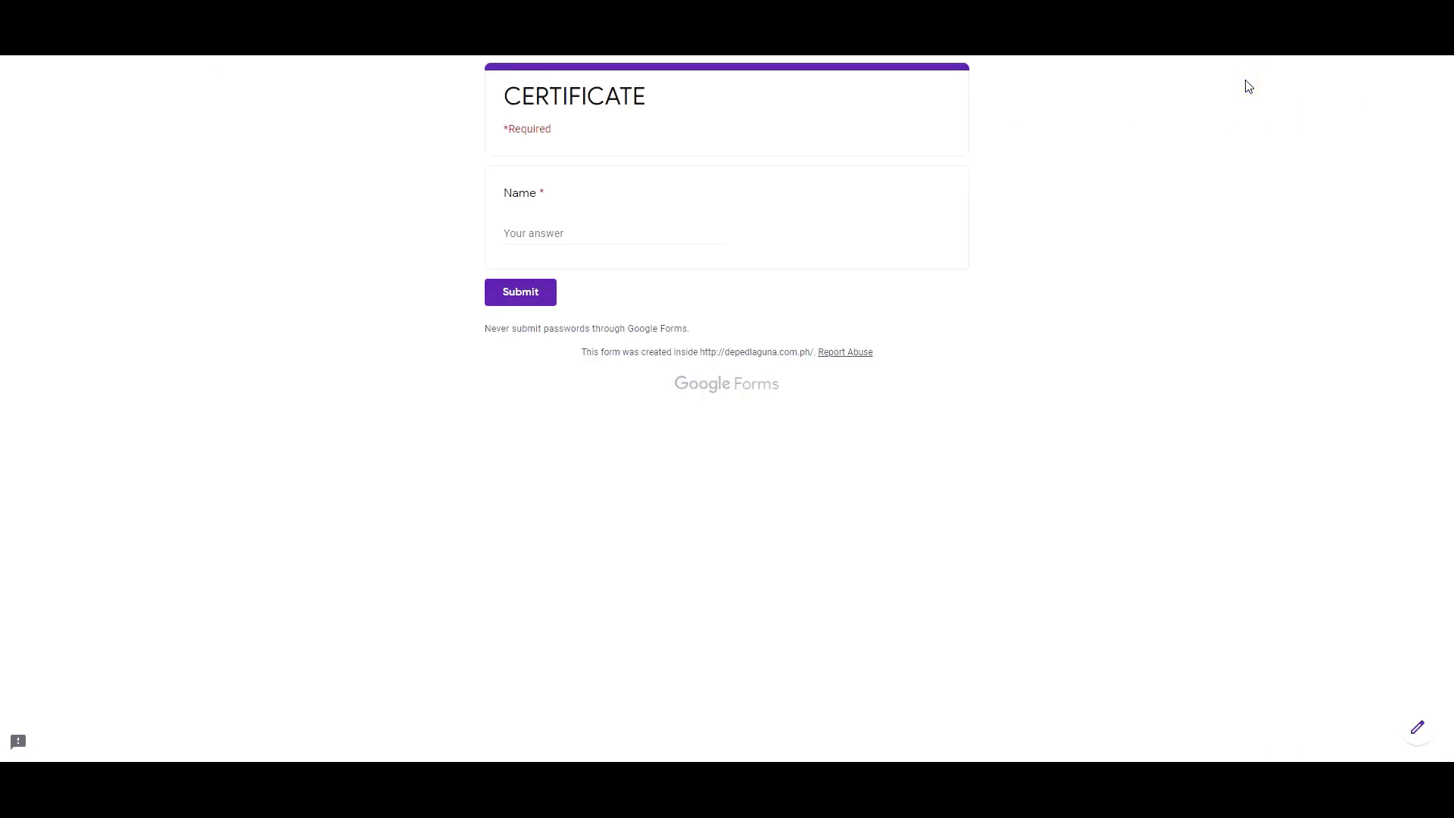
pyautogui.click(630, 237)
pyautogui.write('JUAN DEL')
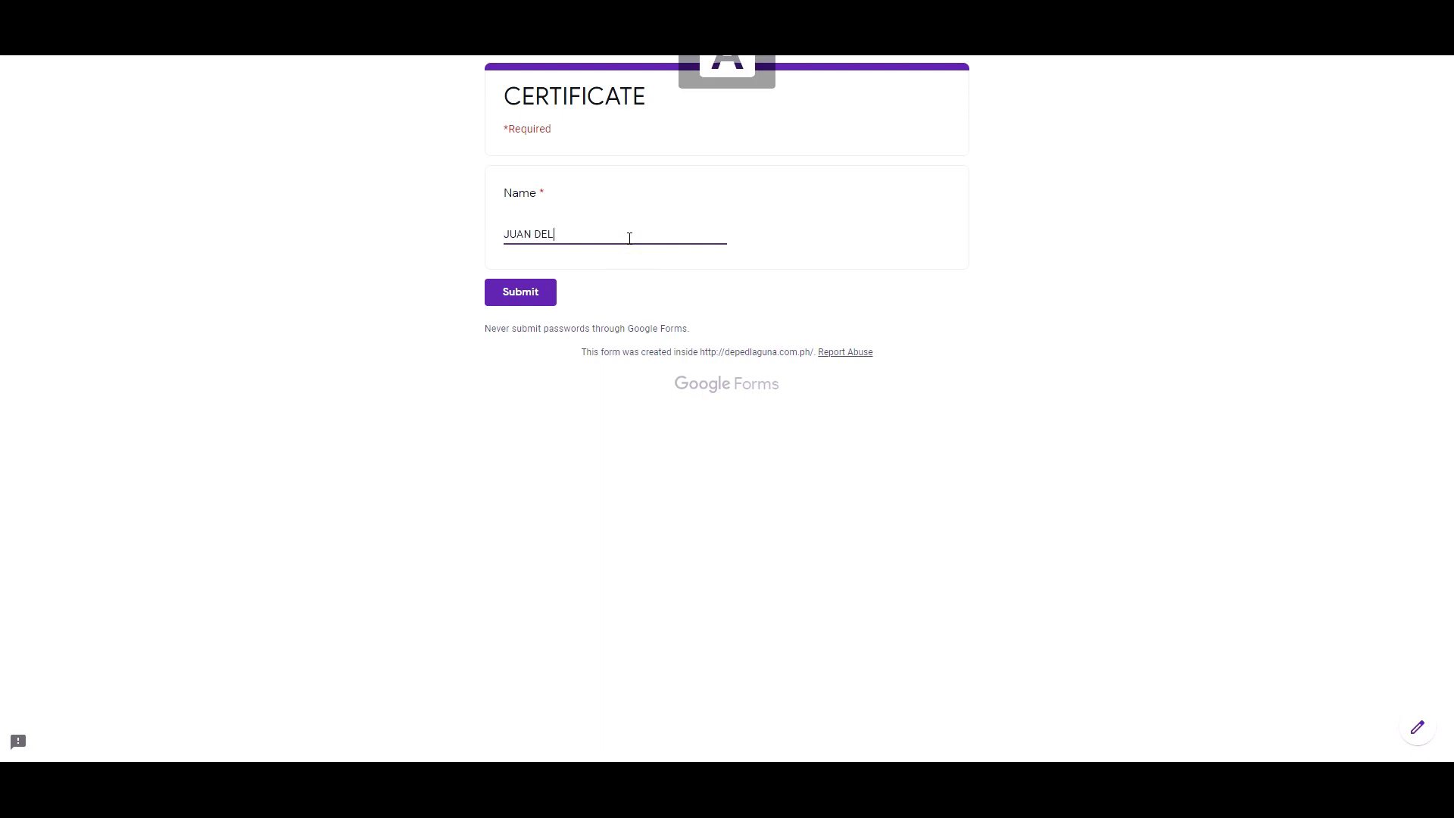
pyautogui.write('A CRUX')
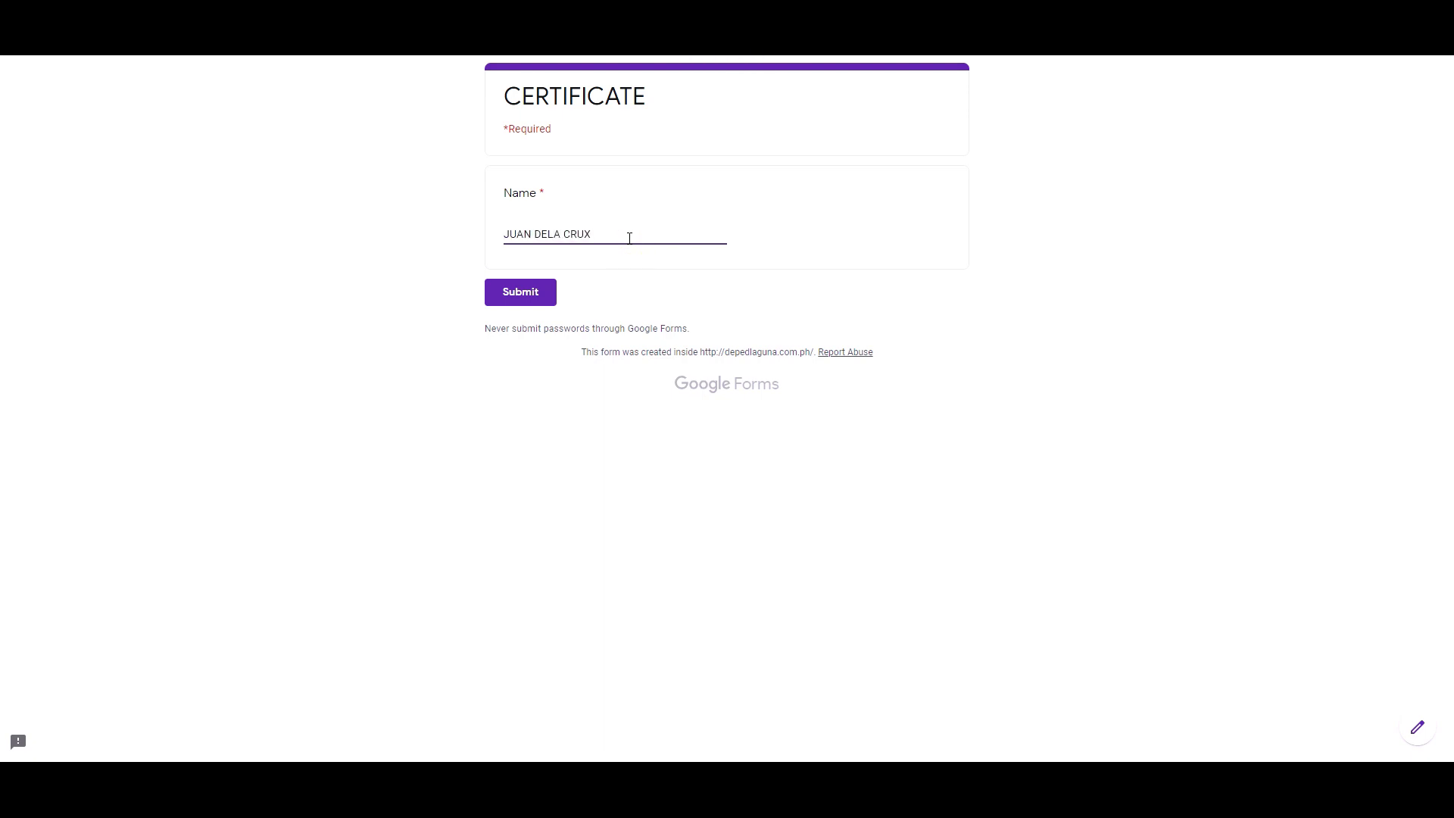
pyautogui.press('BackSpace')
pyautogui.write('Z')
pyautogui.click(551, 304)
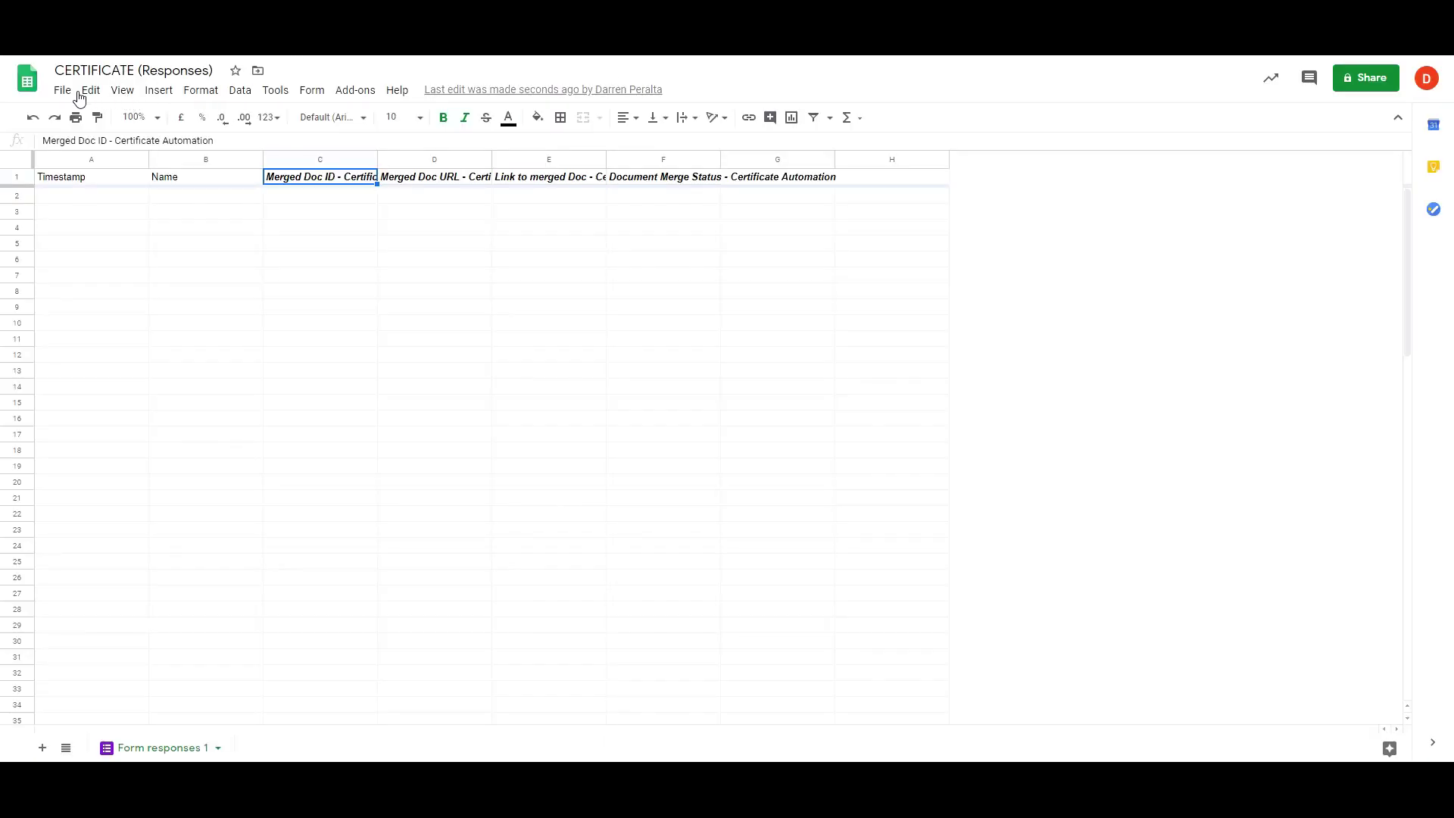
# - Zoom the responses sheet to 200%, then settle on 150%
pyautogui.click(156, 118)
pyautogui.click(139, 290)
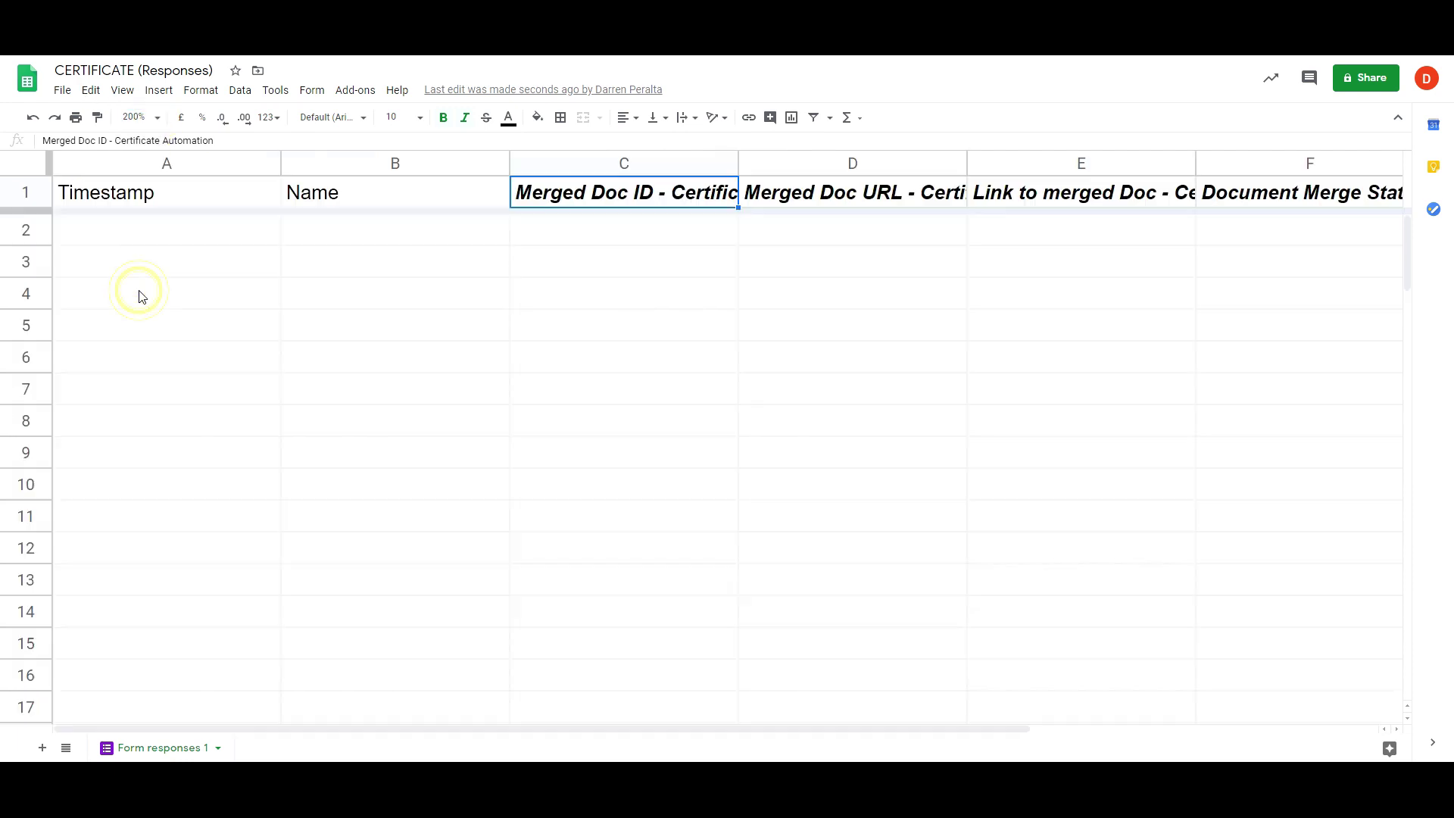
pyautogui.click(161, 119)
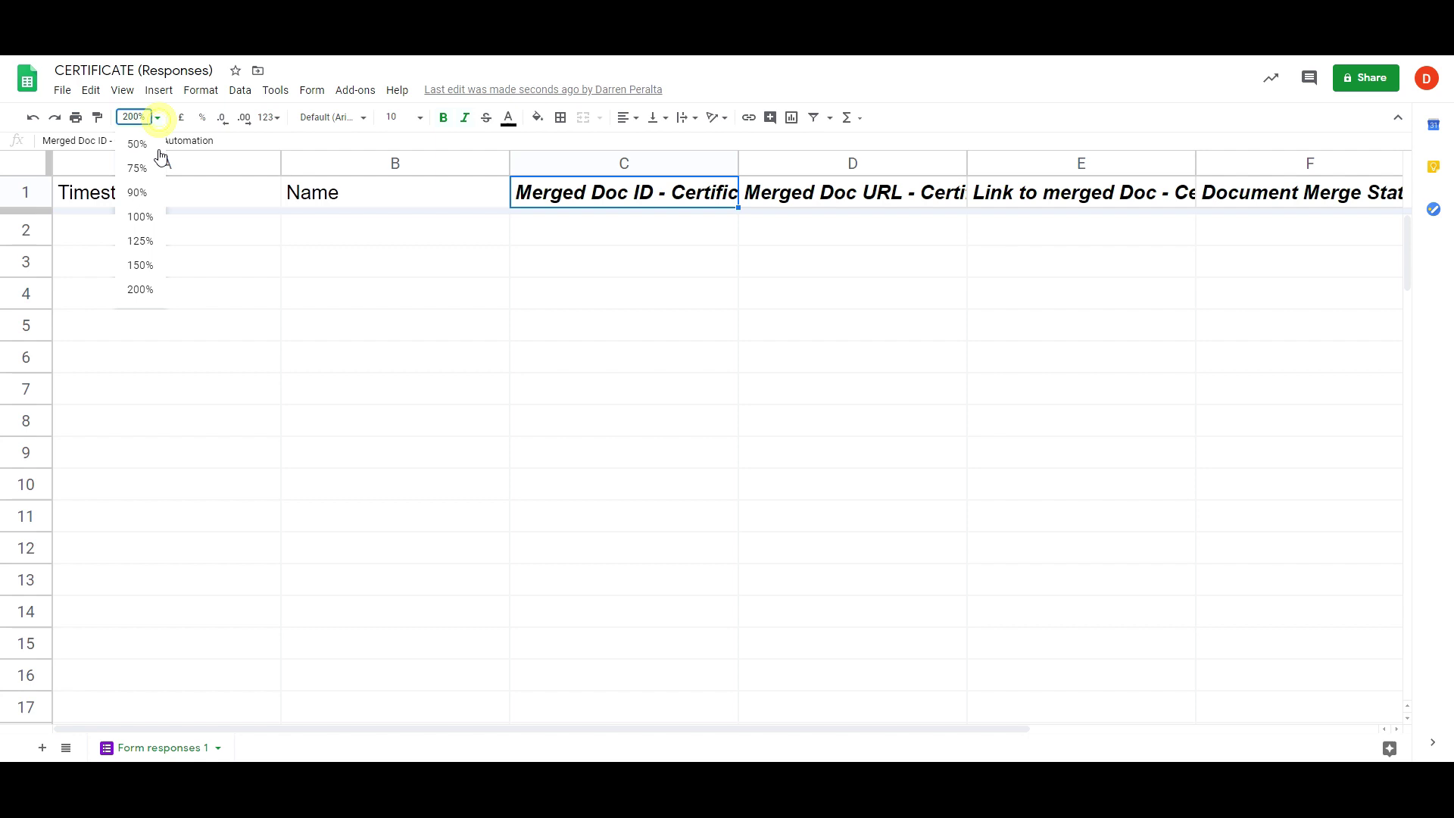
pyautogui.click(147, 266)
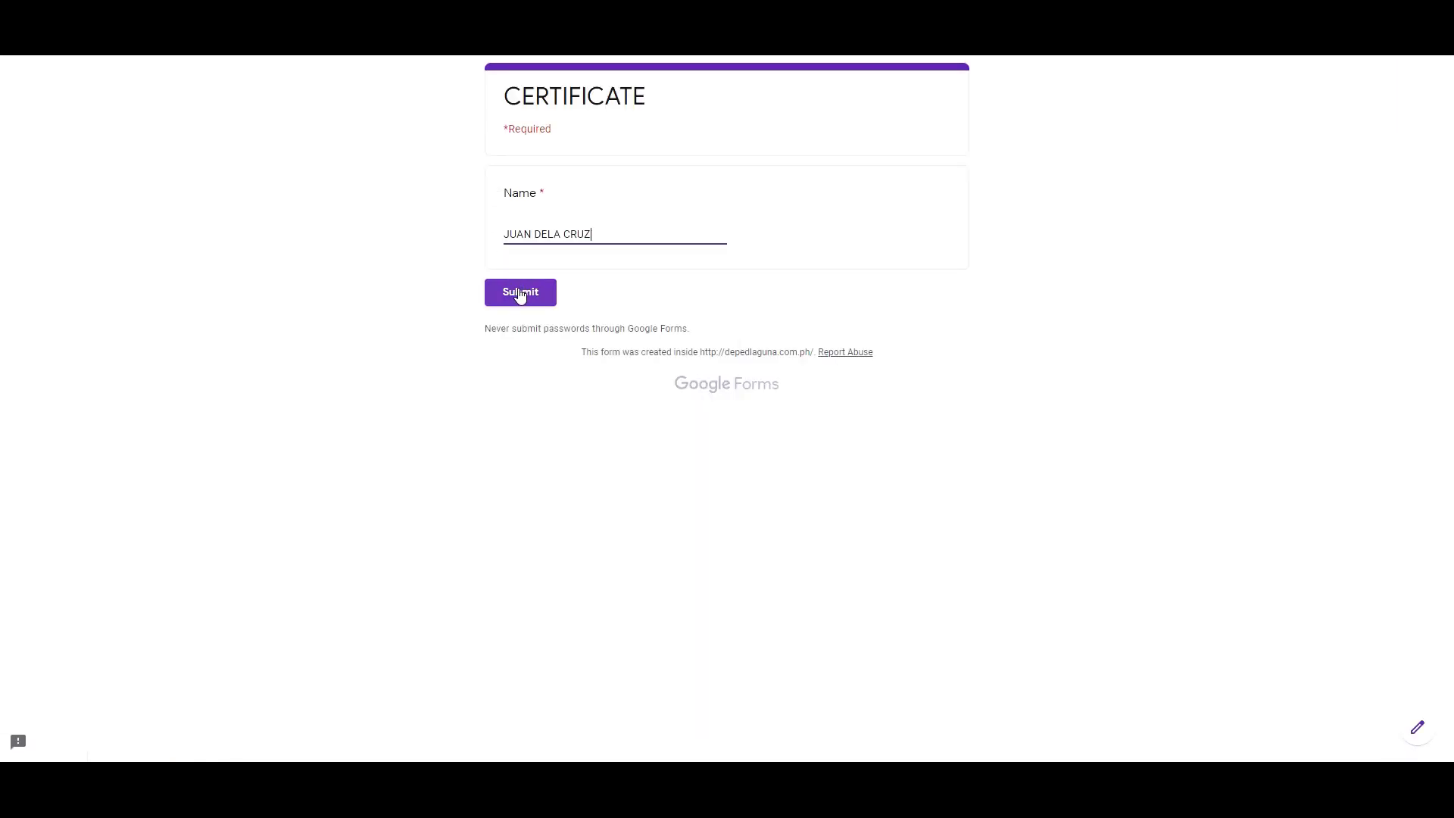
# - Submit the filled-in CERTIFICATE form response
pyautogui.click(519, 292)
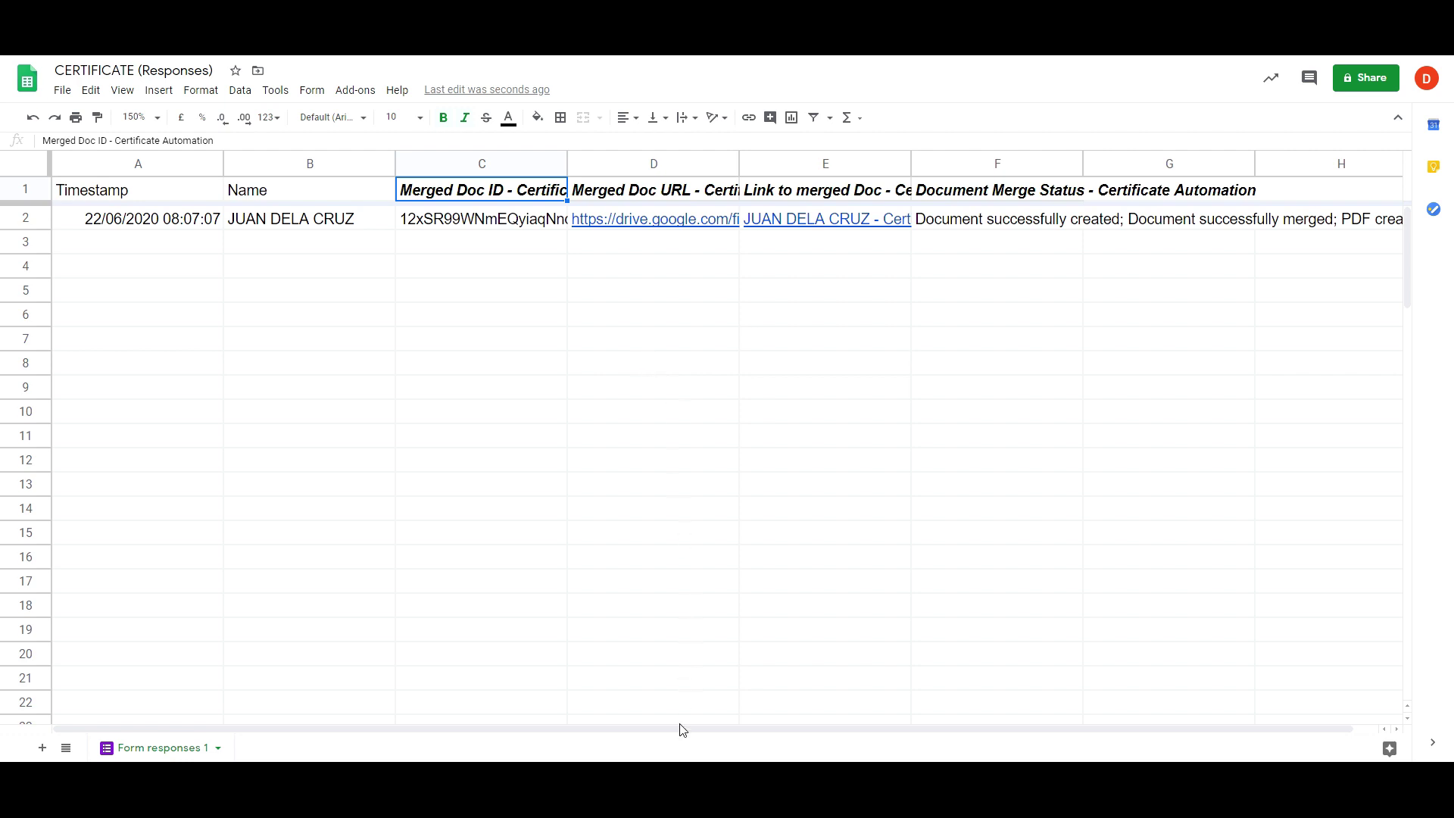
pyautogui.moveTo(683, 729); pyautogui.dragTo(740, 742)
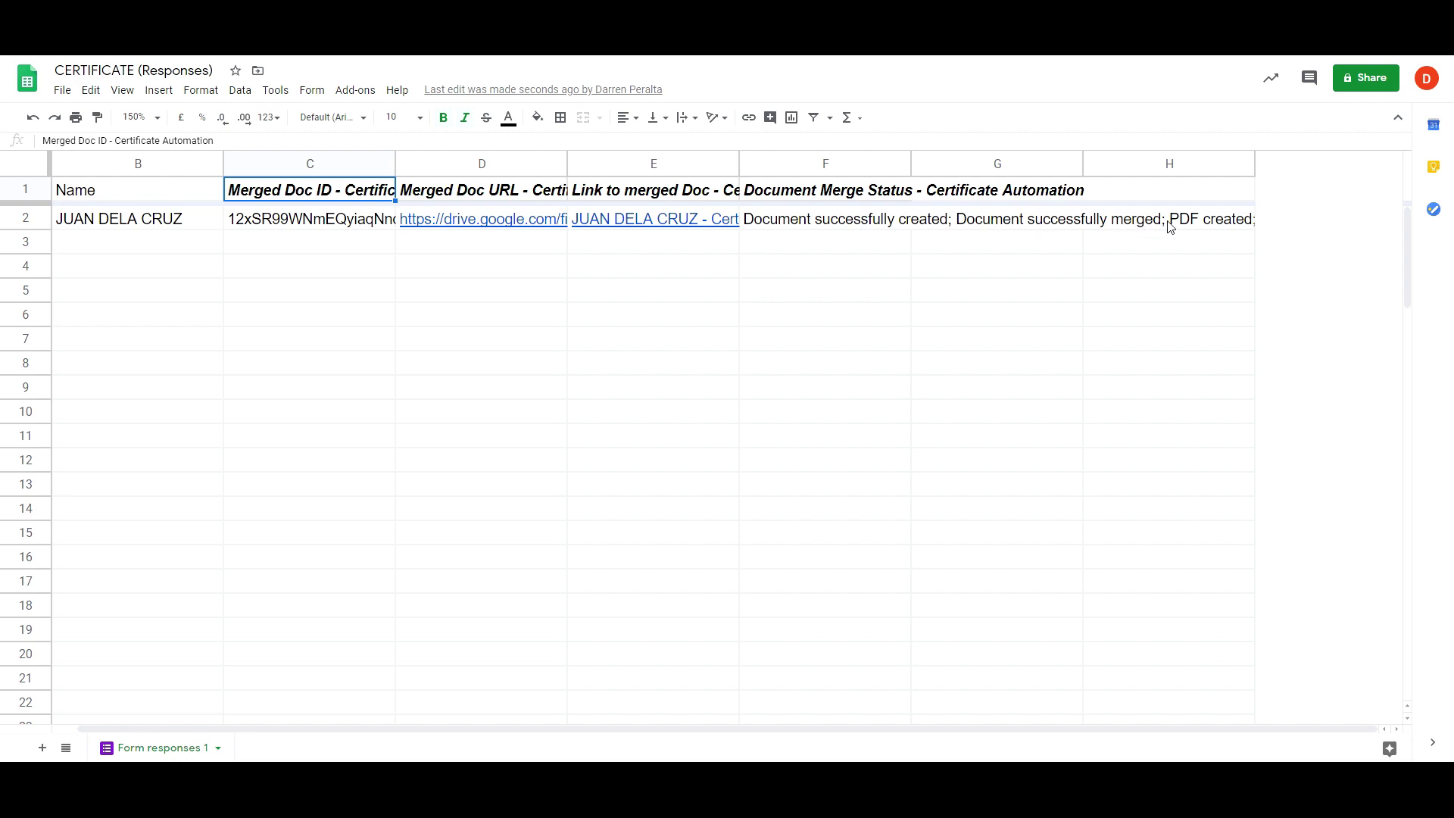
pyautogui.moveTo(1003, 731); pyautogui.dragTo(973, 741)
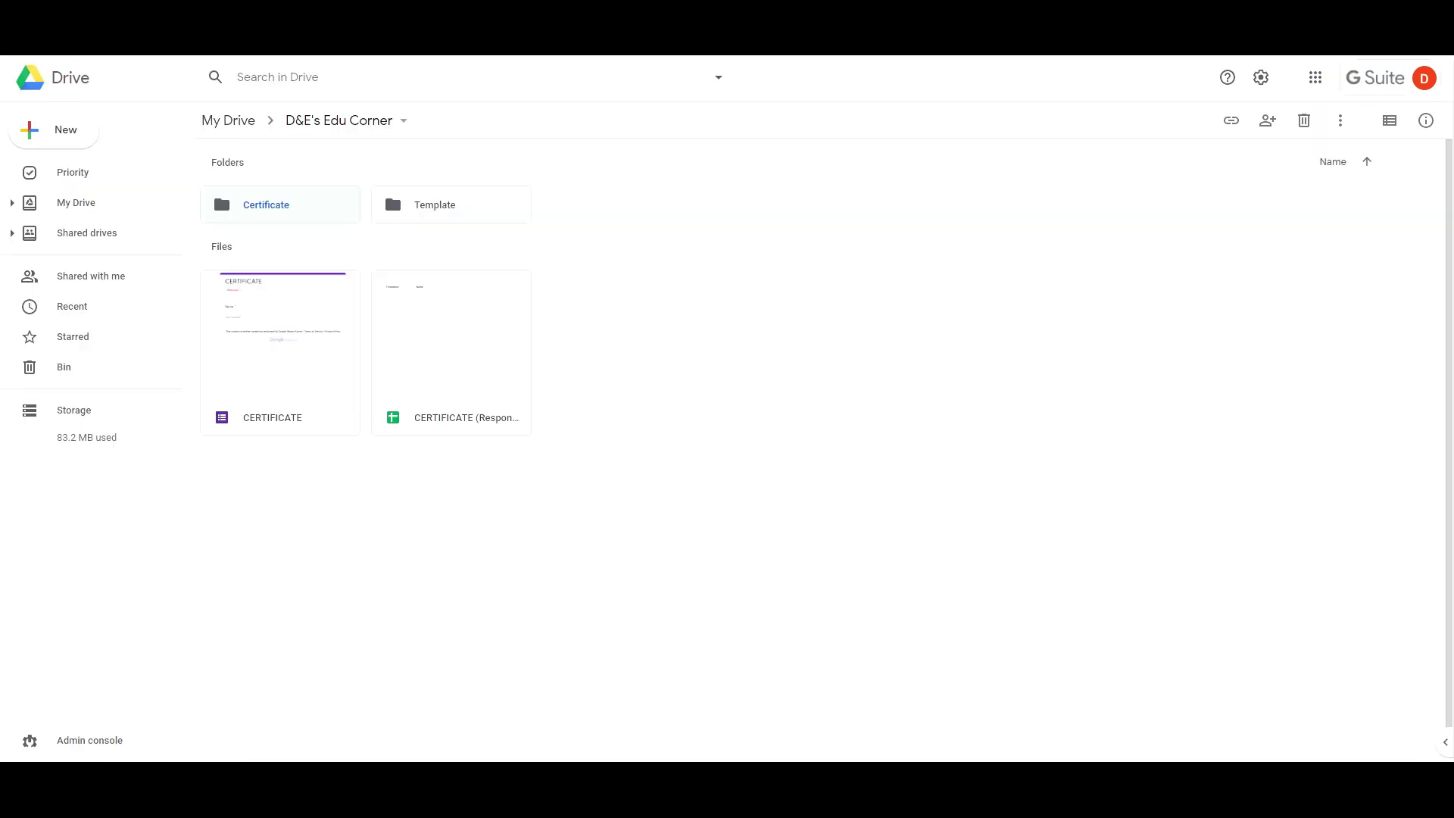
# - Open the Certificate folder, preview the generated certificate PDF, and close the preview
pyautogui.doubleClick(270, 212)
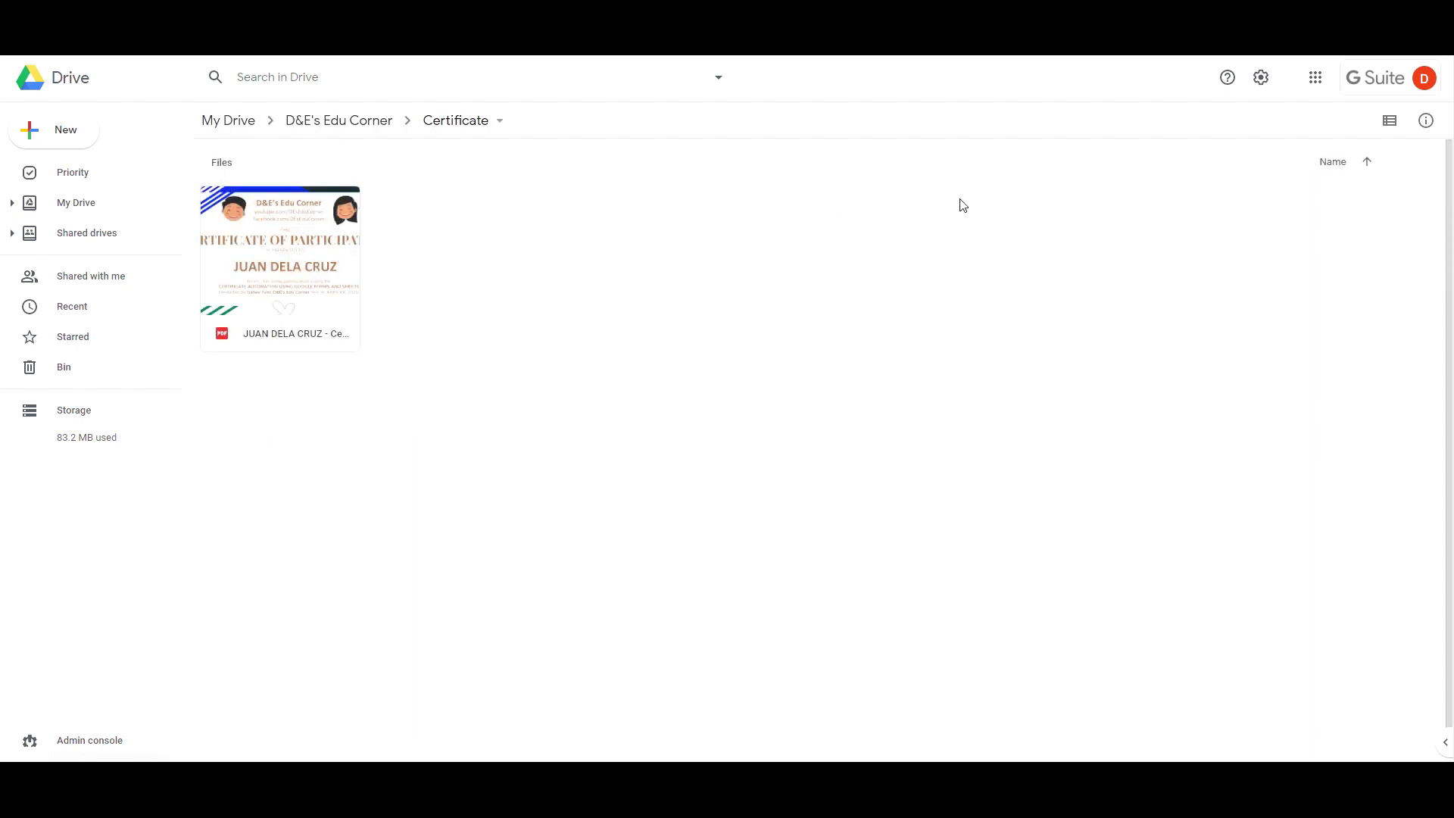
pyautogui.click(295, 264)
pyautogui.doubleClick(295, 262)
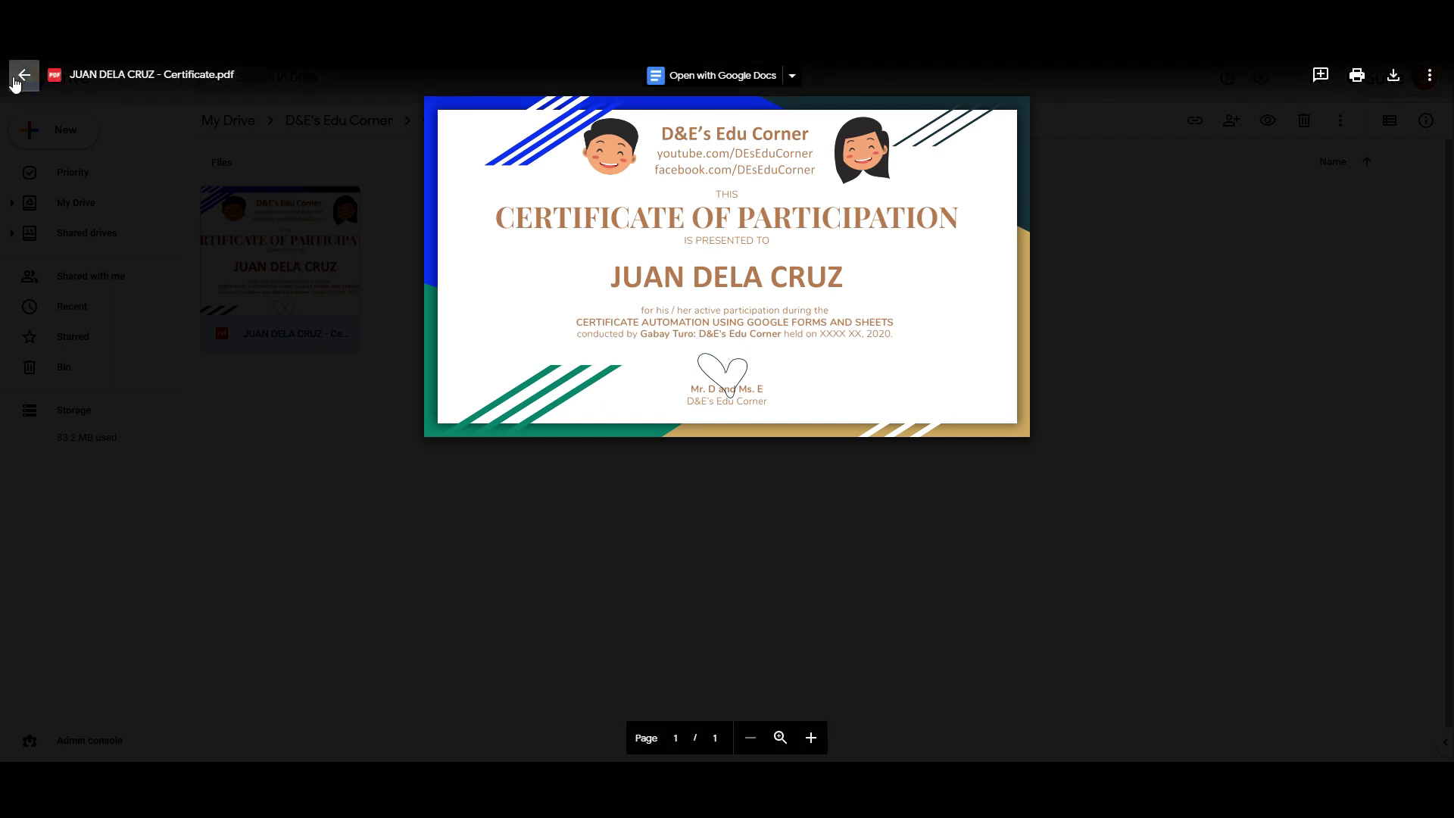
pyautogui.click(18, 77)
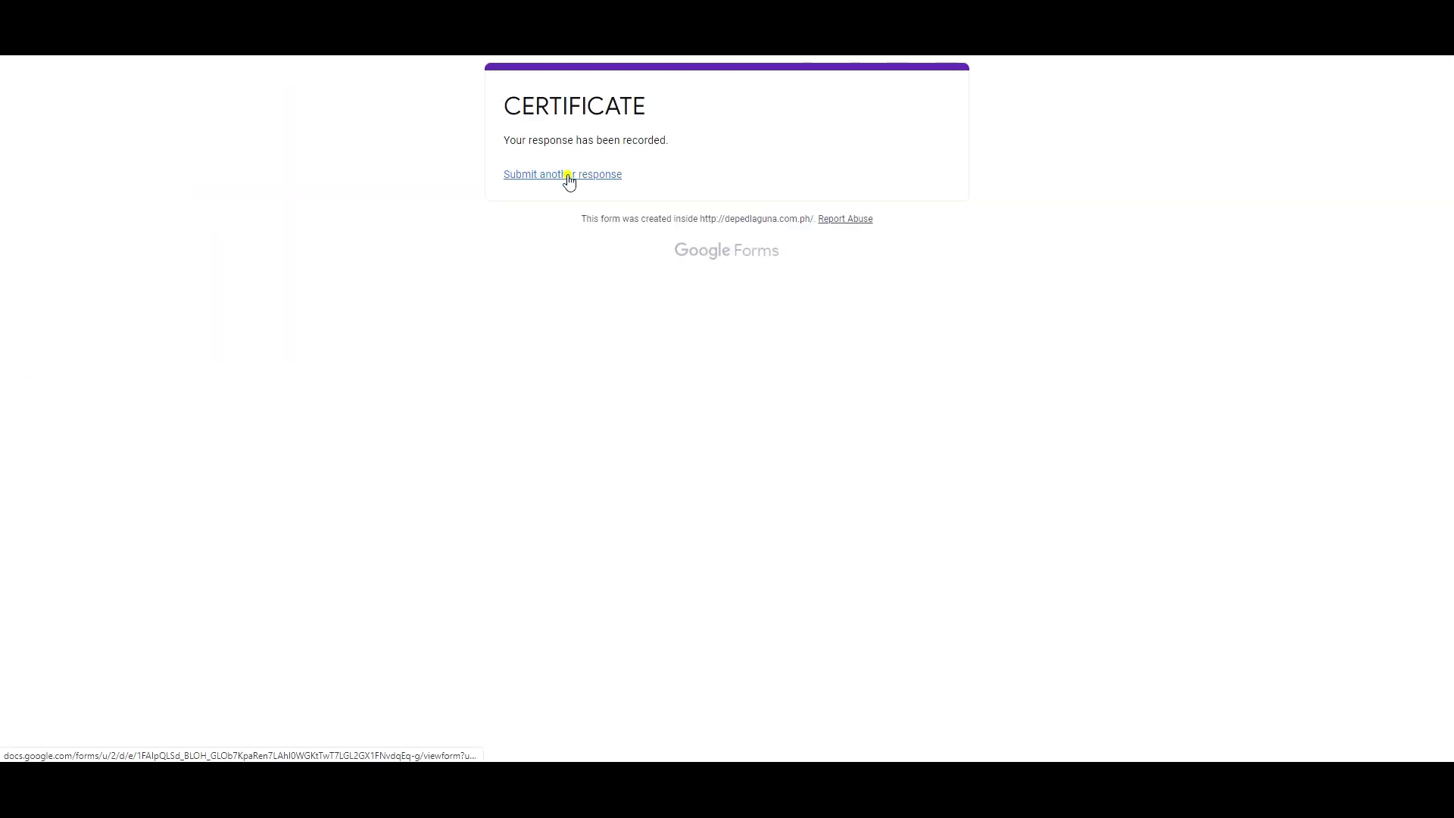
# - Start another response, enter a second participant's full name, and submit it
pyautogui.click(568, 178)
pyautogui.click(544, 233)
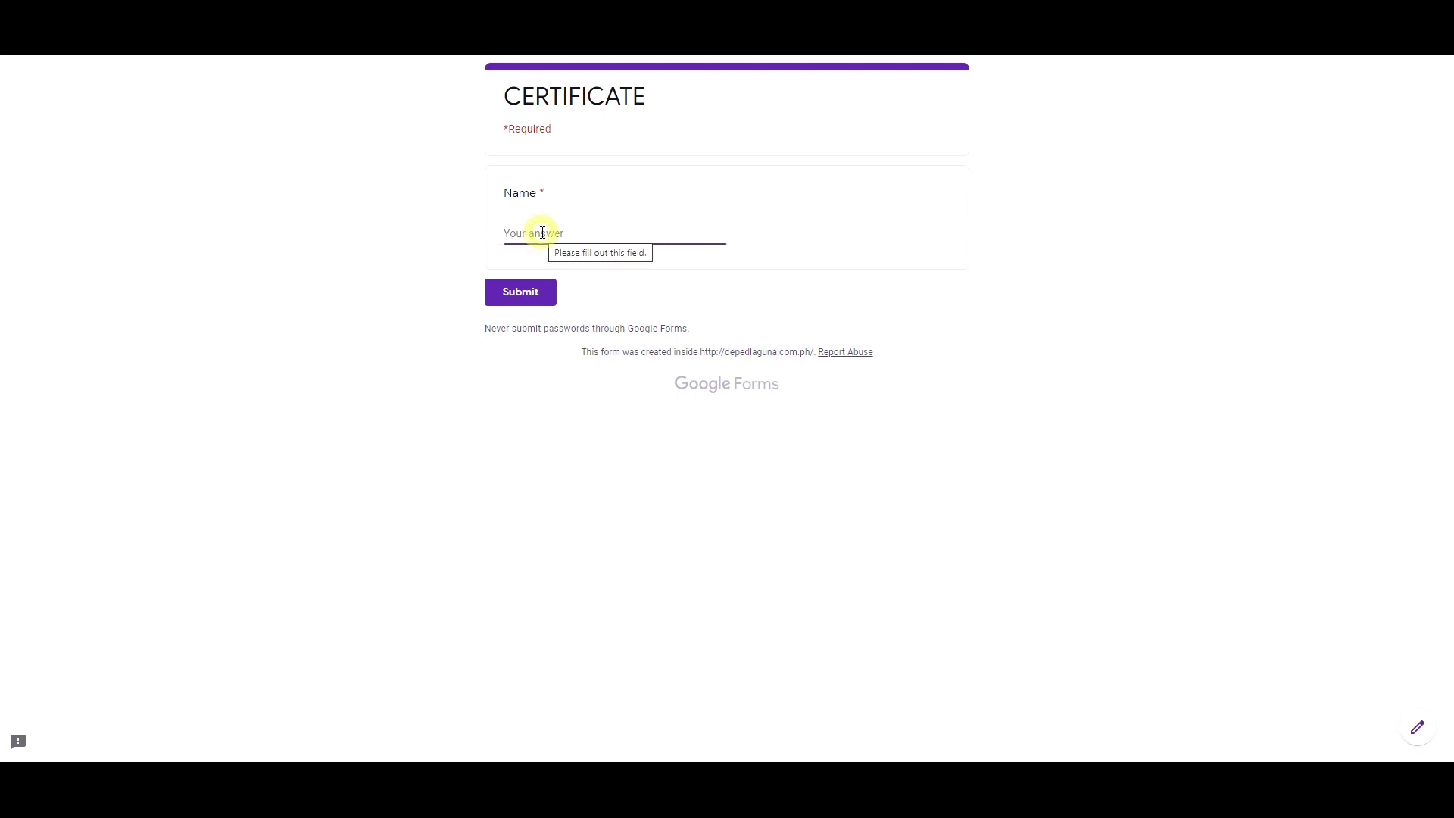
pyautogui.write('TOTO')
pyautogui.write('Y BUBO')
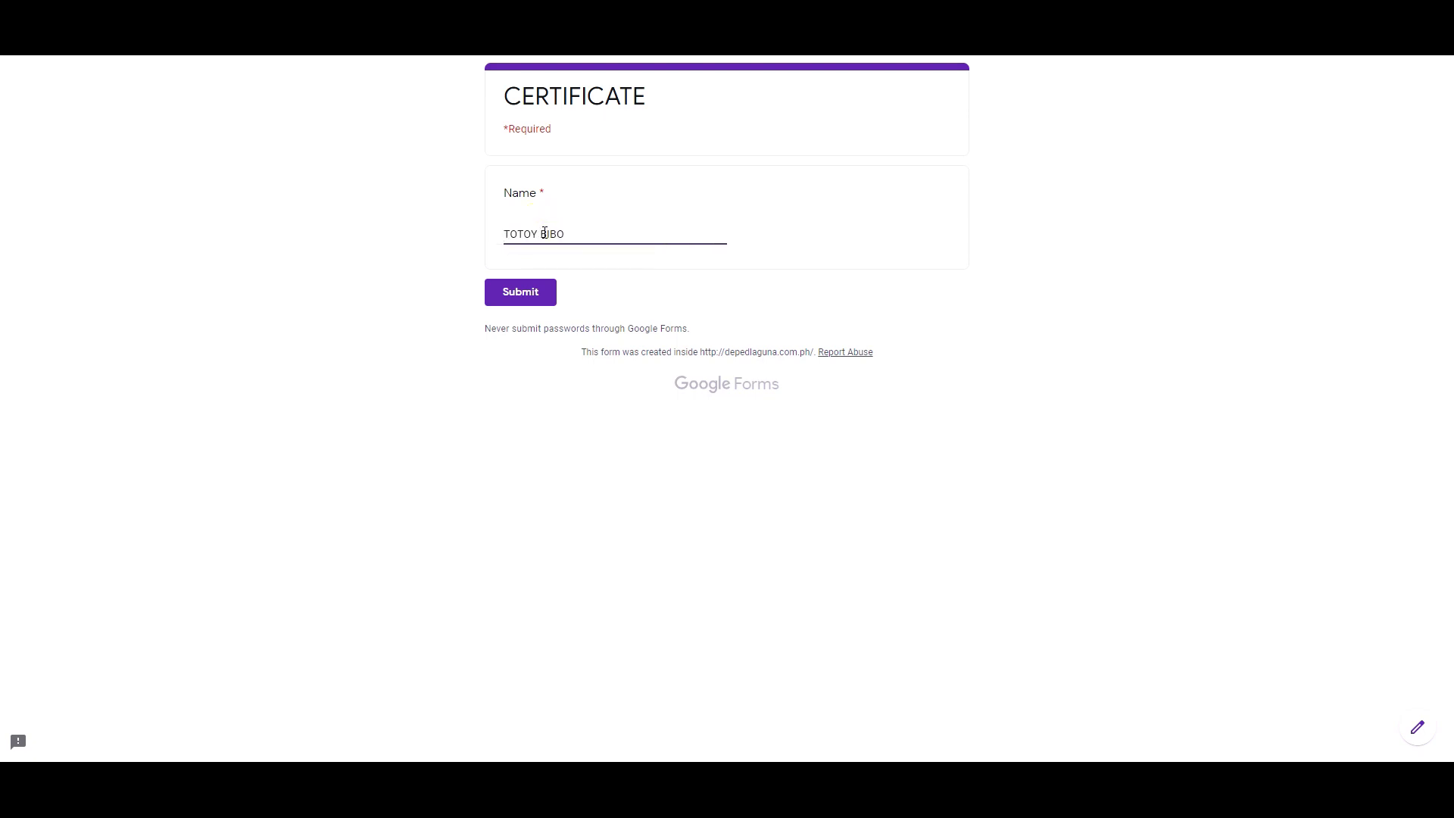
pyautogui.click(524, 296)
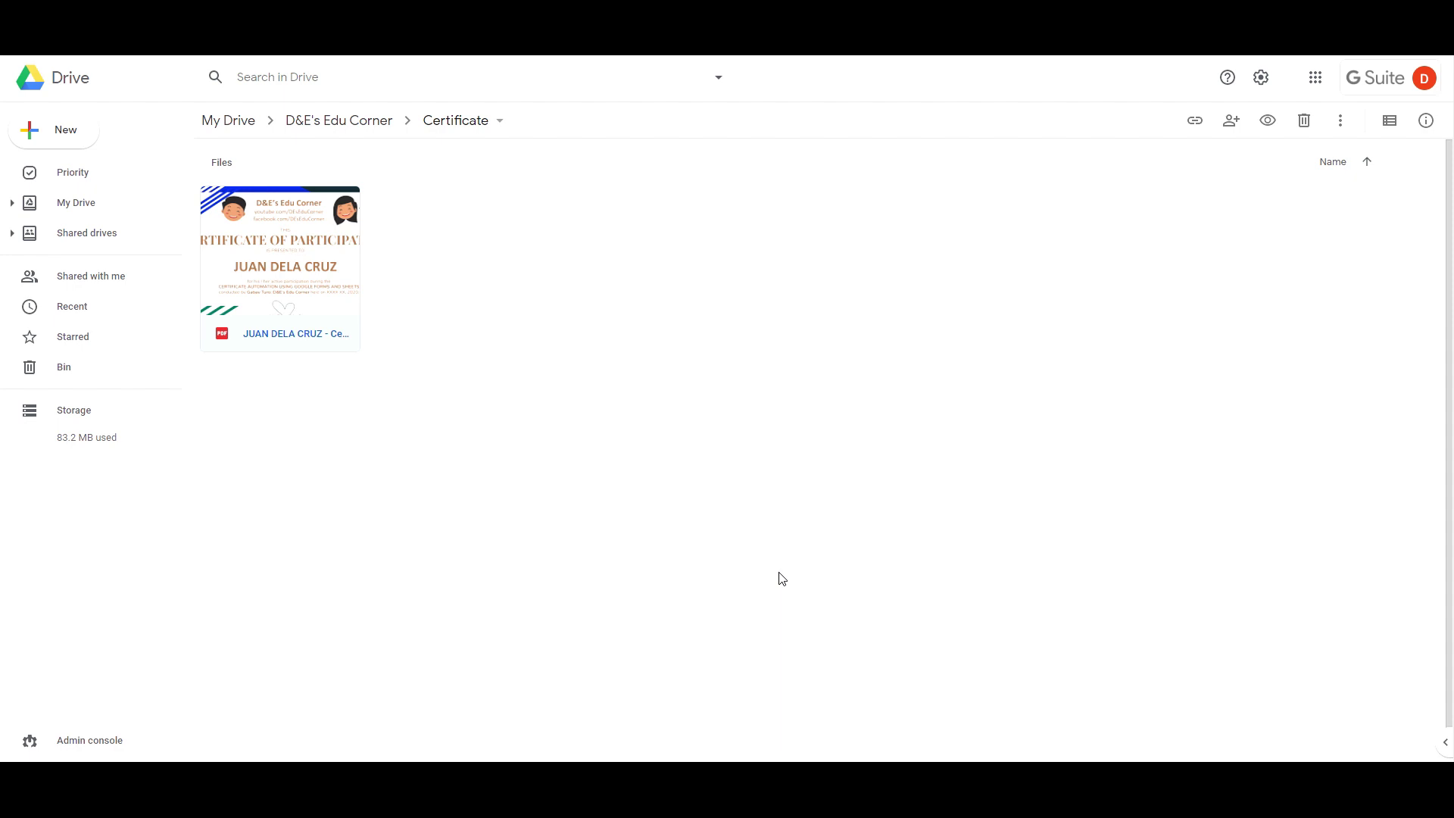
# - Preview the second participant's new certificate PDF in the Certificate folder, then close it
pyautogui.click(781, 578)
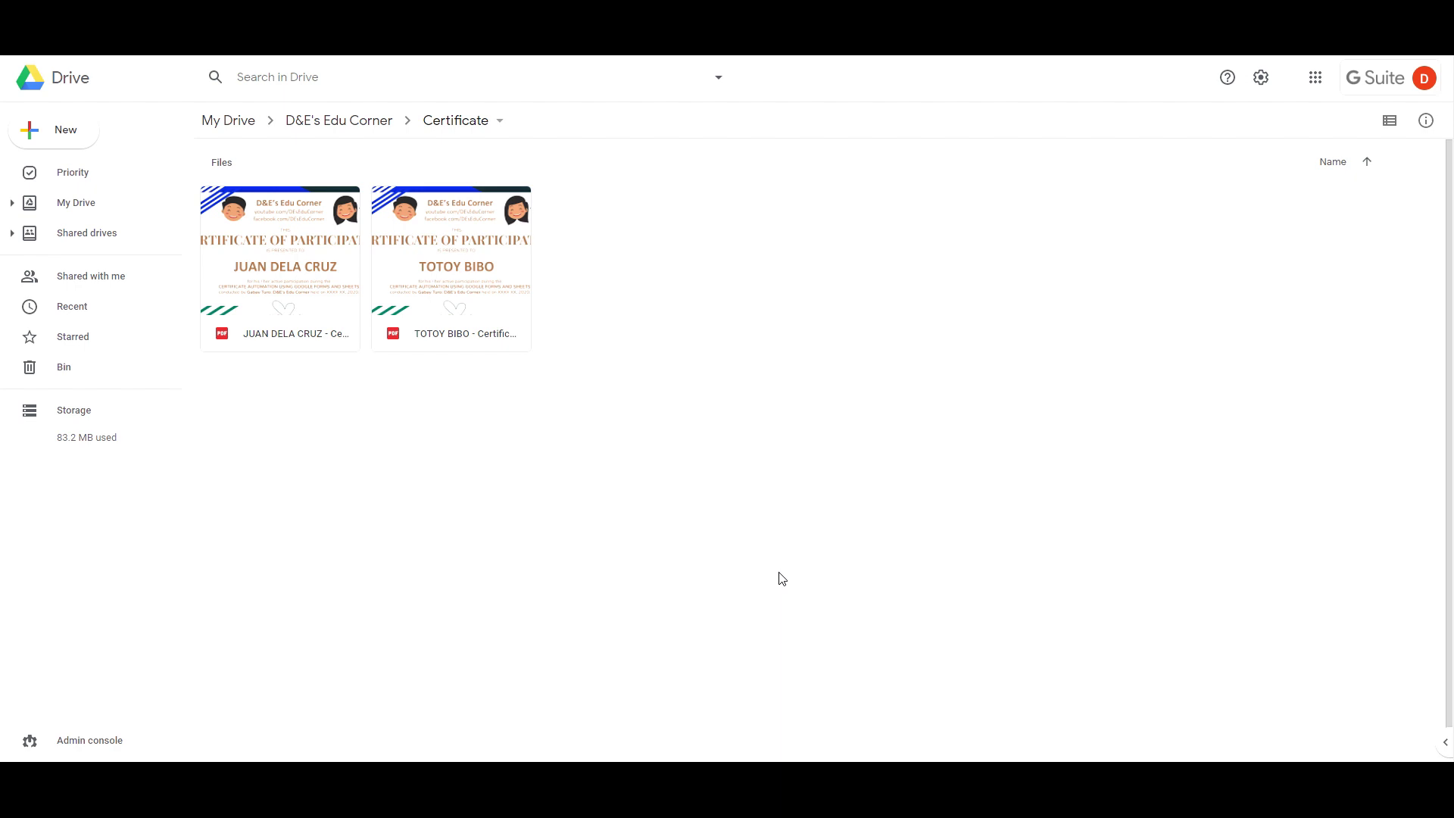
pyautogui.doubleClick(491, 282)
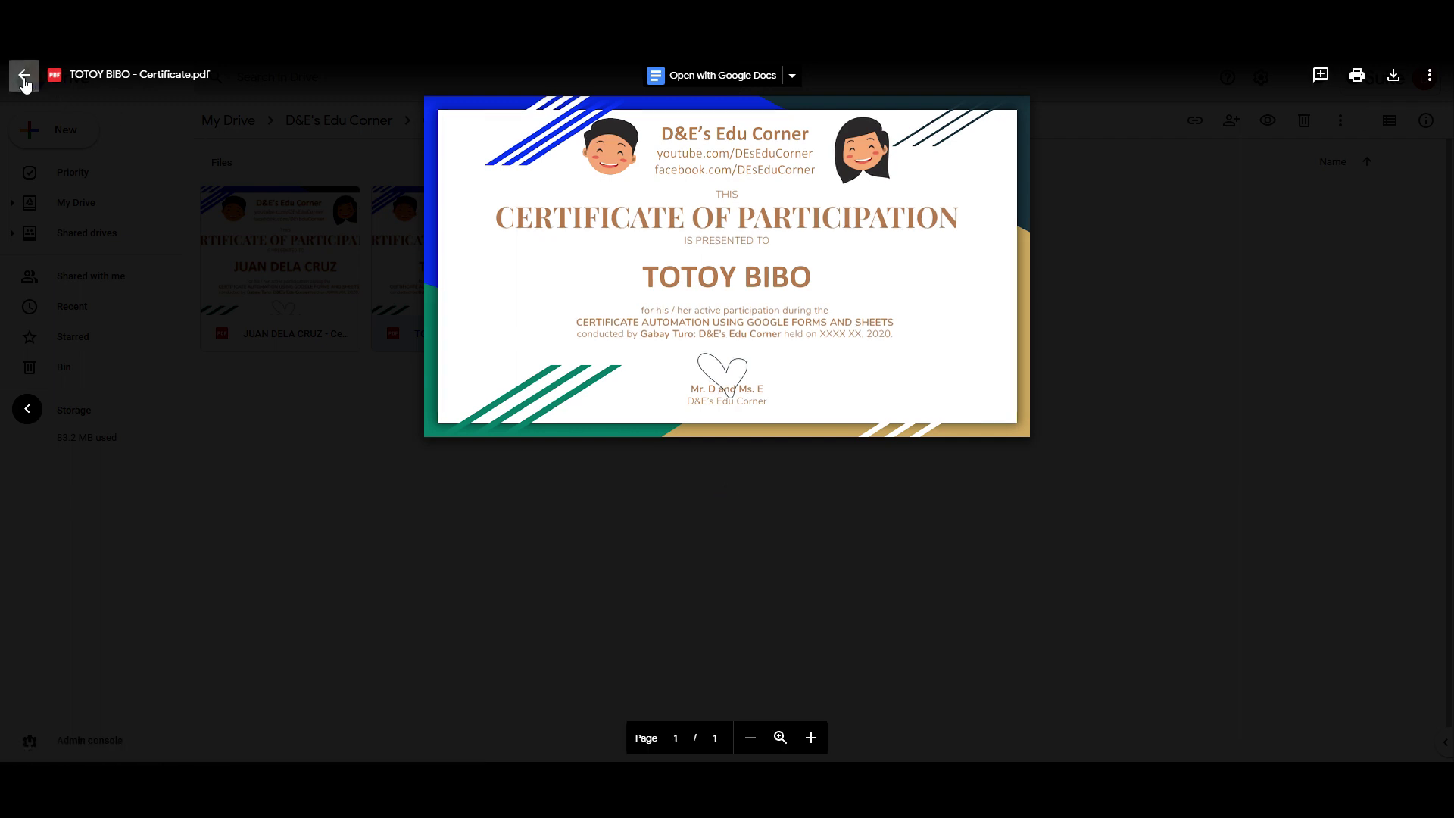
pyautogui.click(24, 78)
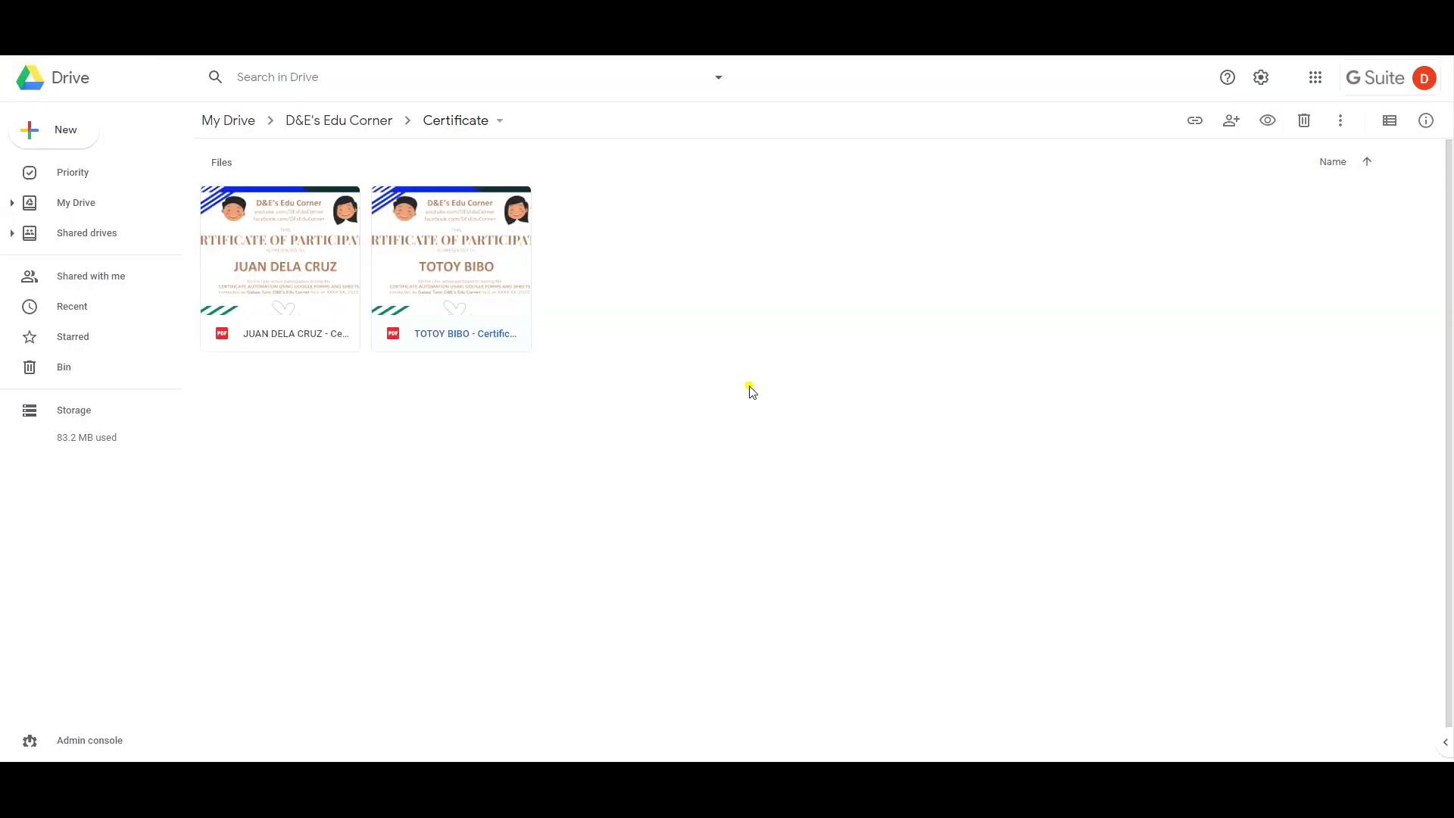